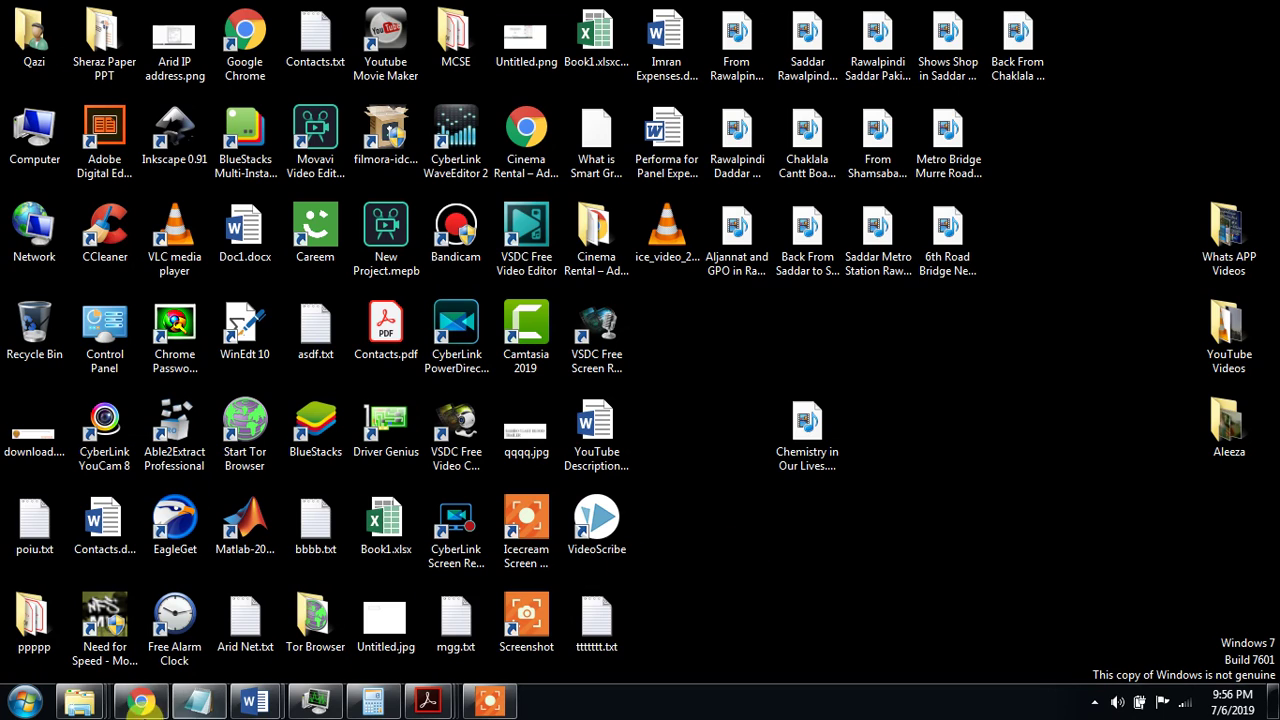
Step: Switch to Chrome and try to download the EagleGet installer from the eagleget.com page
{"action": "left_click", "coordinate": [143, 703]}
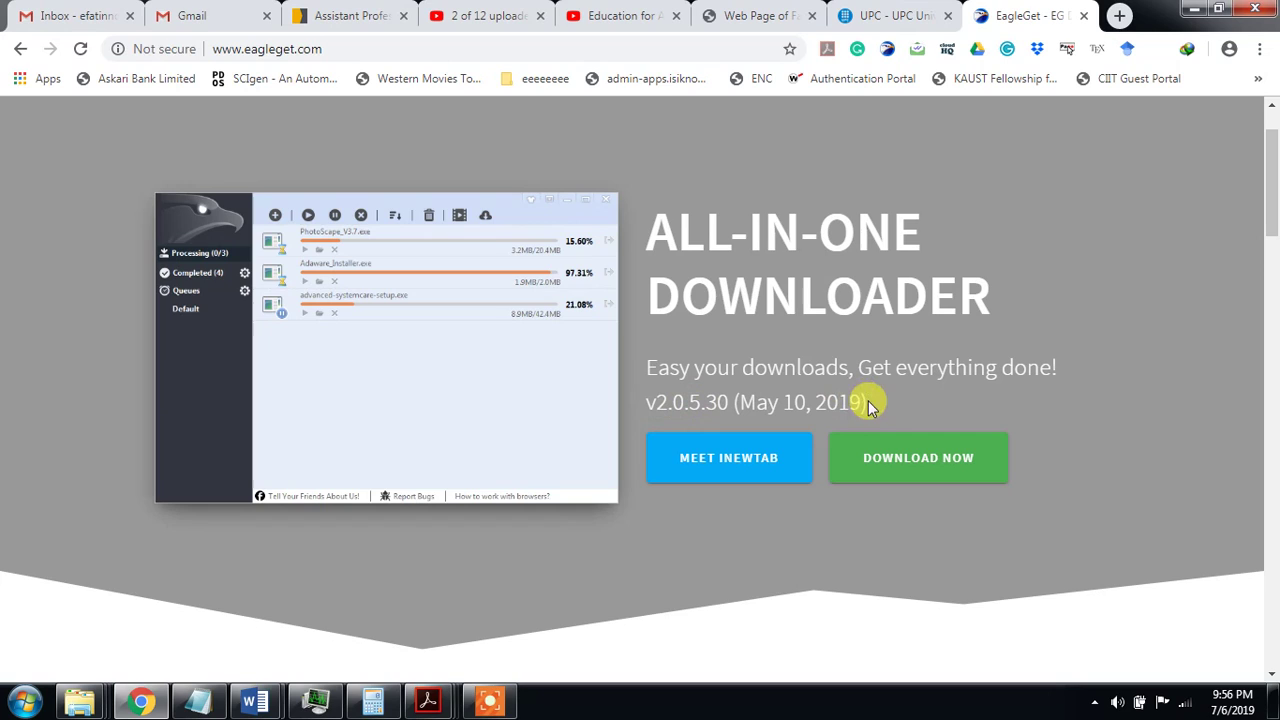
{"action": "left_click", "coordinate": [922, 462]}
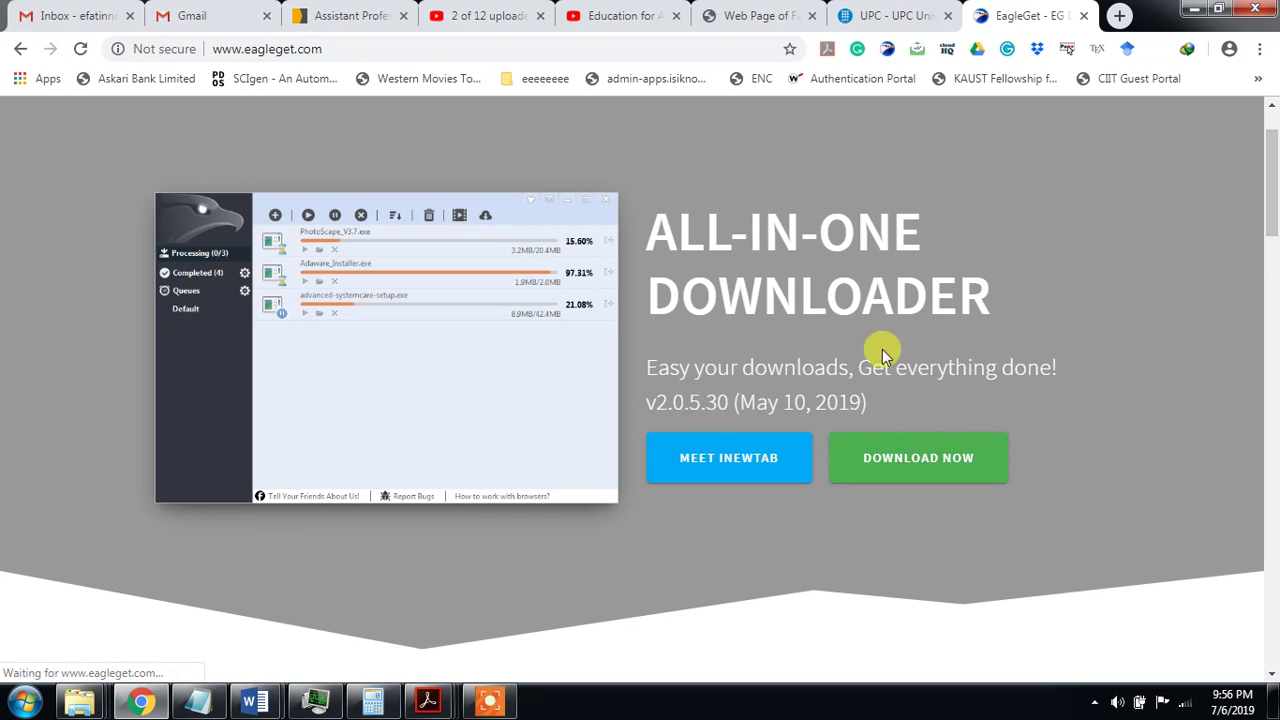
{"action": "left_click", "coordinate": [925, 468]}
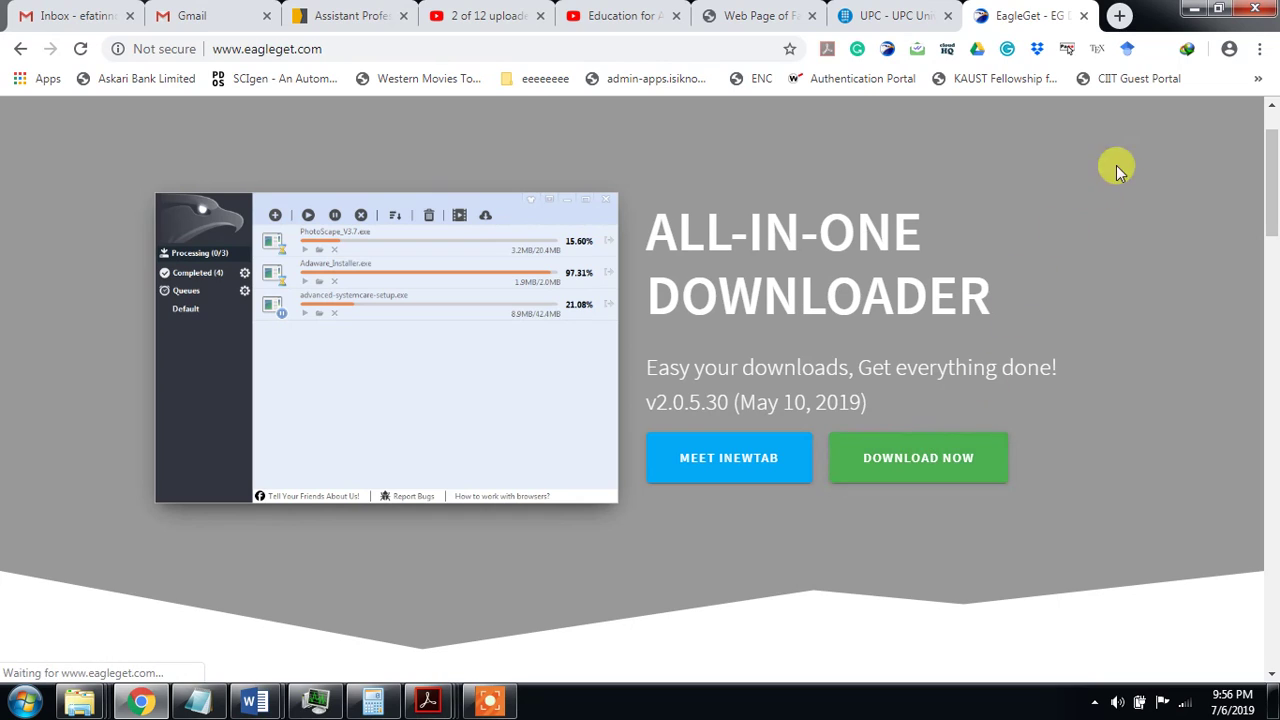
{"action": "left_click", "coordinate": [947, 463]}
{"action": "left_click", "coordinate": [945, 468]}
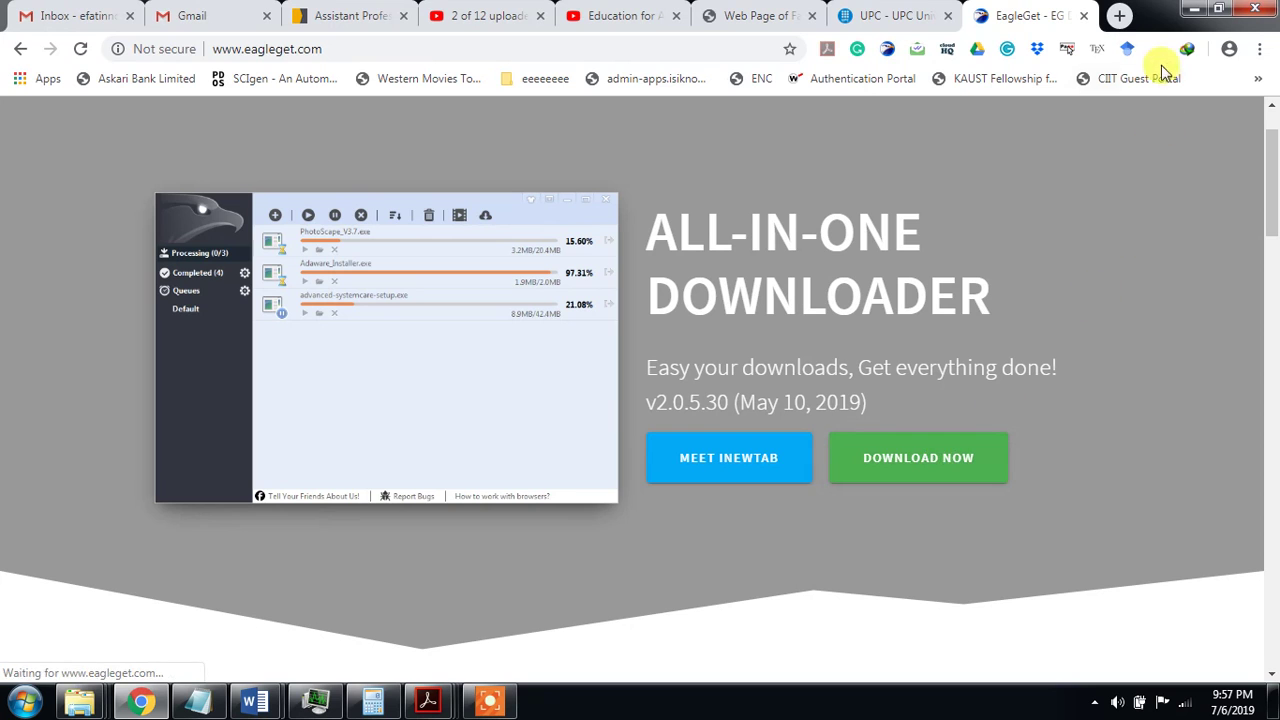
Step: Minimize the browser, refresh the desktop and launch EagleGet from its desktop shortcut
{"action": "left_click", "coordinate": [1194, 9]}
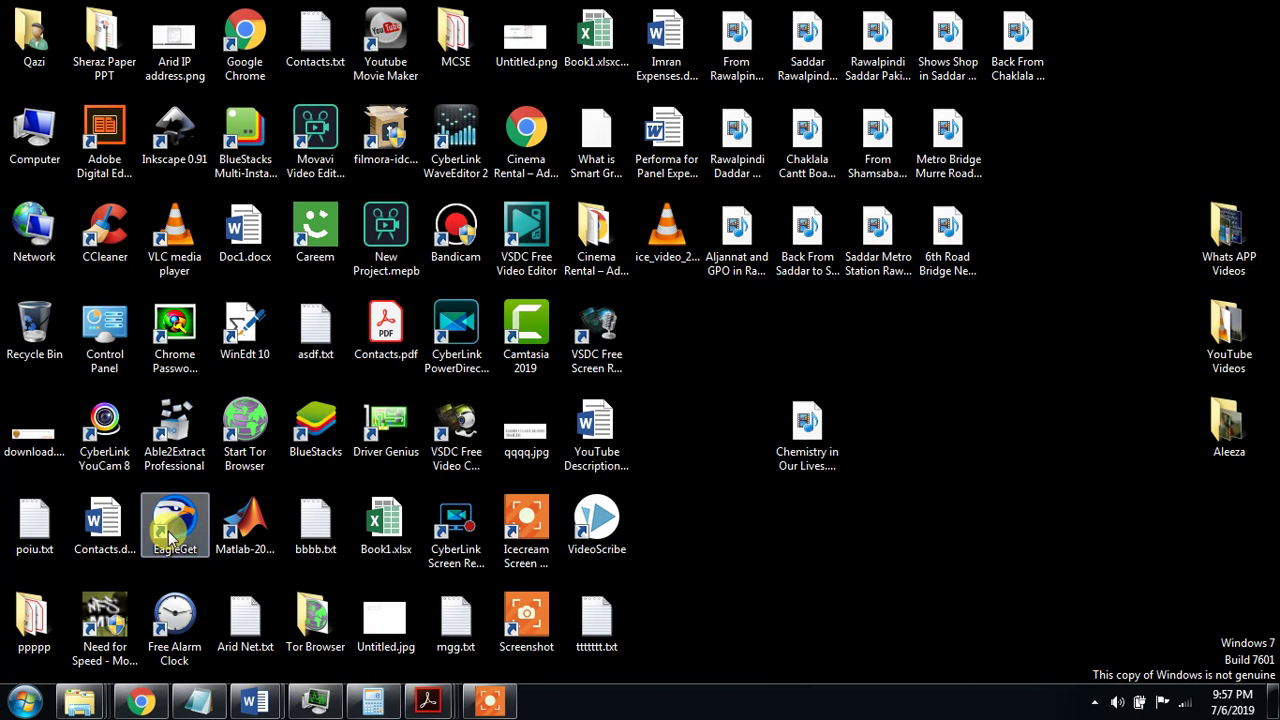
{"action": "right_click", "coordinate": [955, 375]}
{"action": "left_click", "coordinate": [986, 422]}
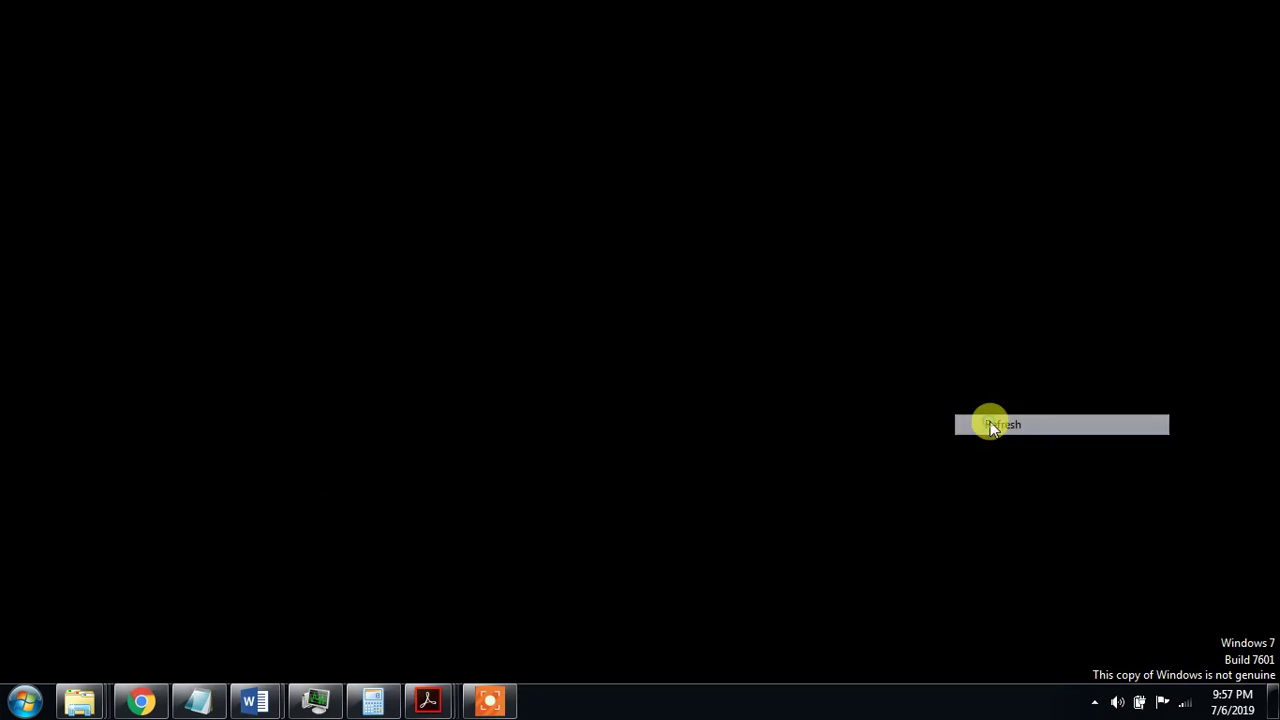
{"action": "right_click", "coordinate": [1013, 347]}
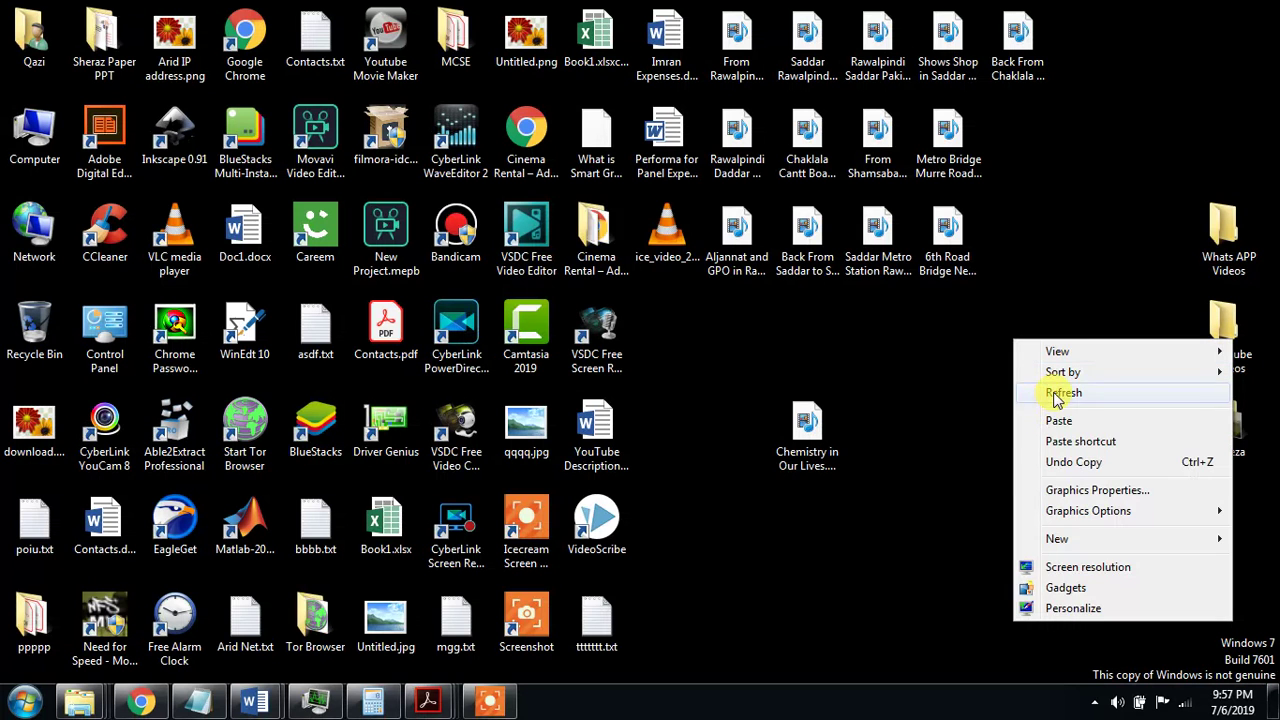
{"action": "left_click", "coordinate": [1040, 393]}
{"action": "right_click", "coordinate": [178, 540]}
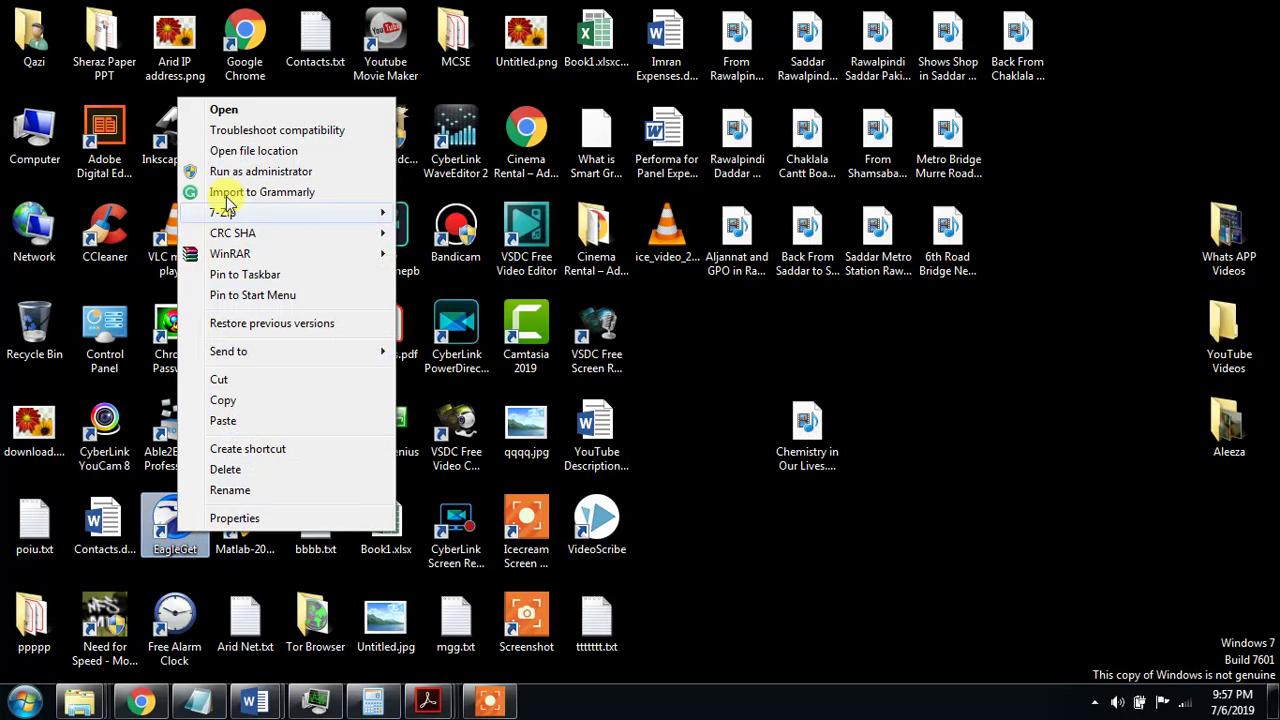
{"action": "left_click", "coordinate": [214, 110]}
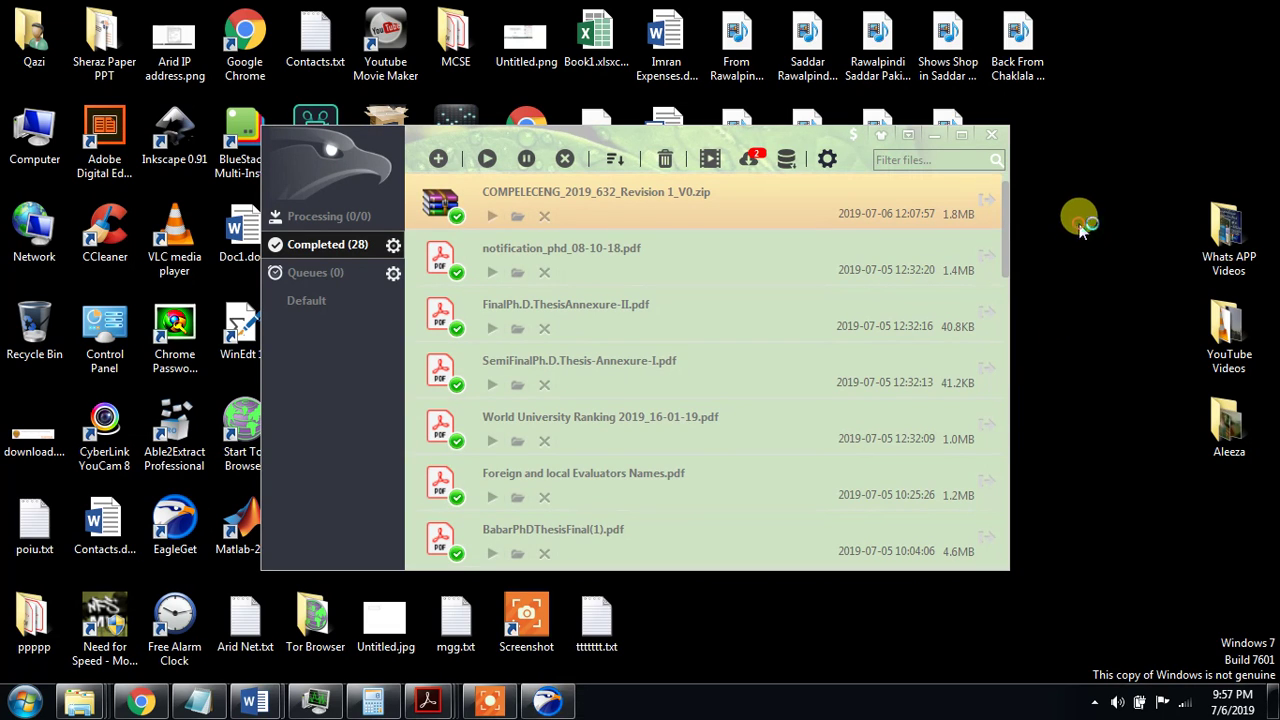
{"action": "right_click", "coordinate": [1066, 208]}
{"action": "left_click", "coordinate": [1112, 278]}
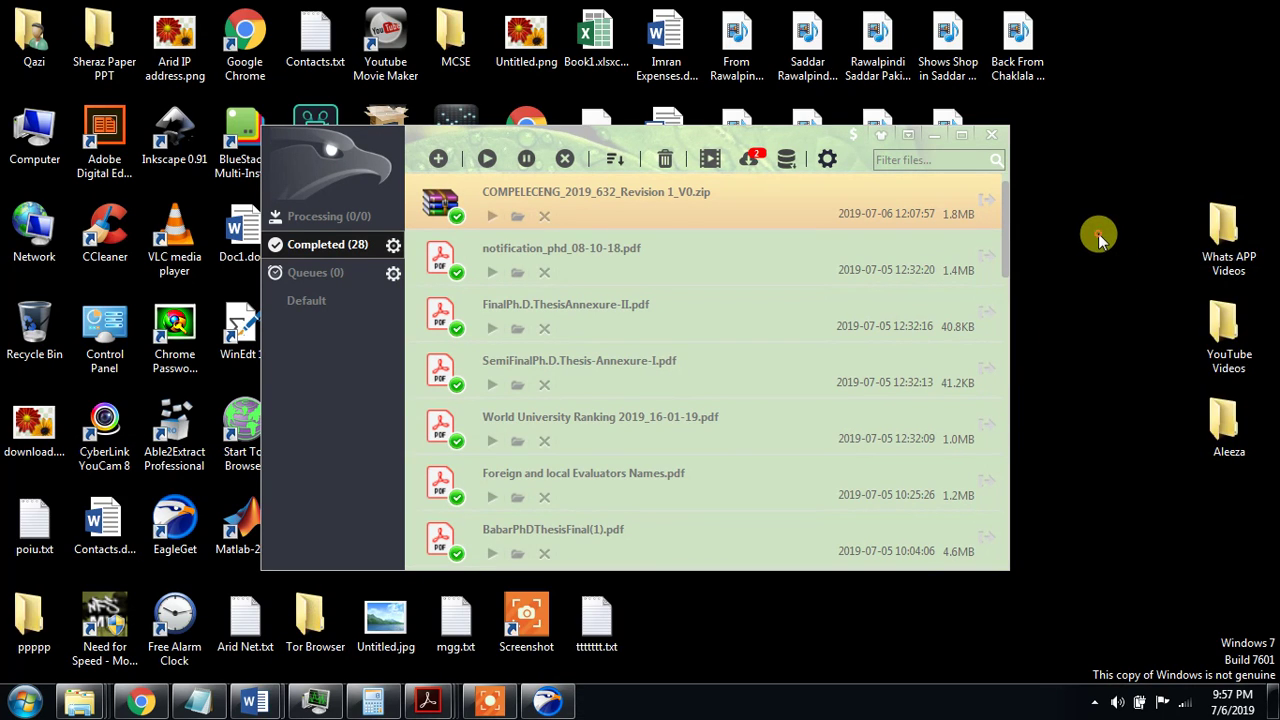
{"action": "right_click", "coordinate": [1098, 216]}
{"action": "left_click", "coordinate": [1114, 288]}
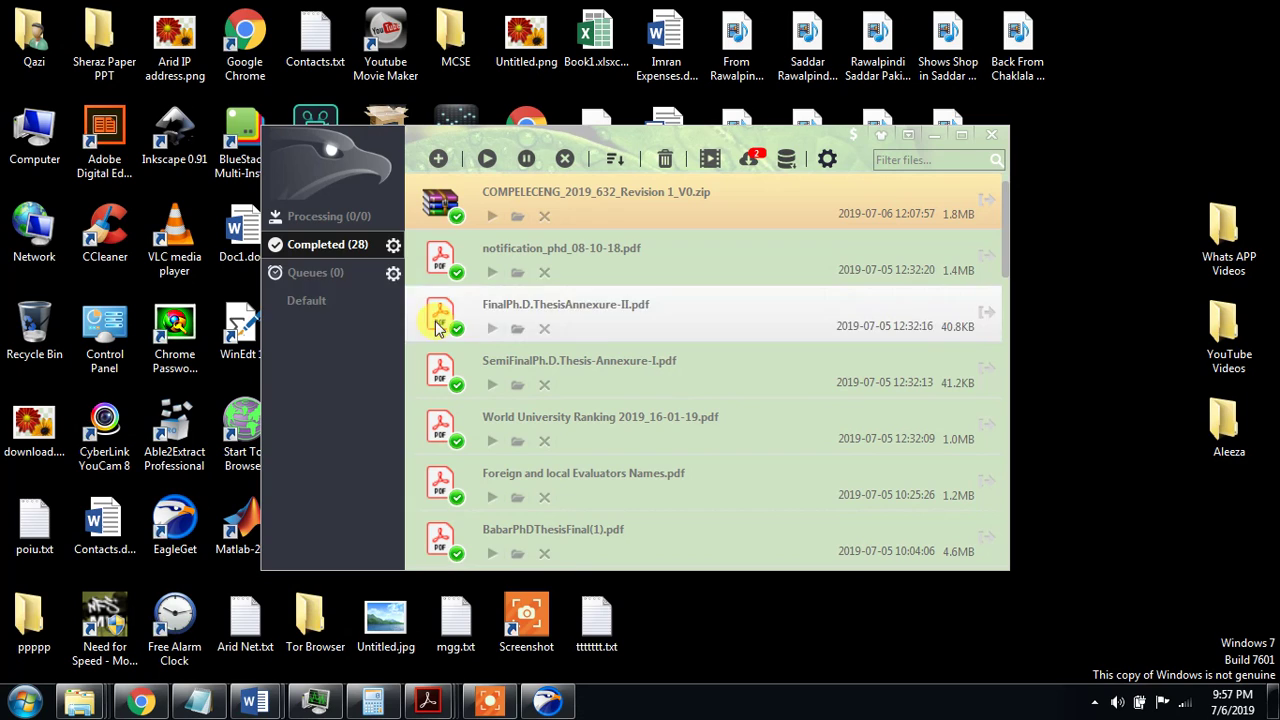
Step: Request the installer on eagleget.com in Chrome, dismiss the competing download dialog and add setup.exe to EagleGet's Default queue
{"action": "left_click", "coordinate": [340, 217]}
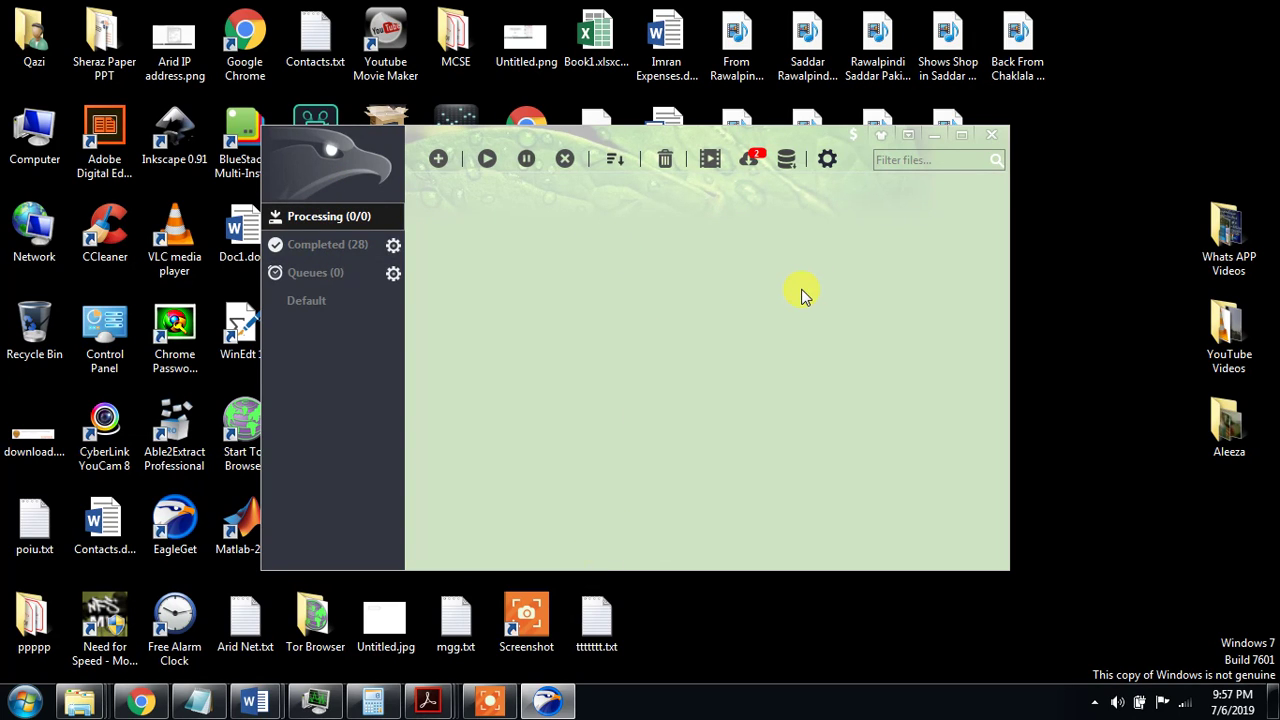
{"action": "left_click", "coordinate": [138, 705]}
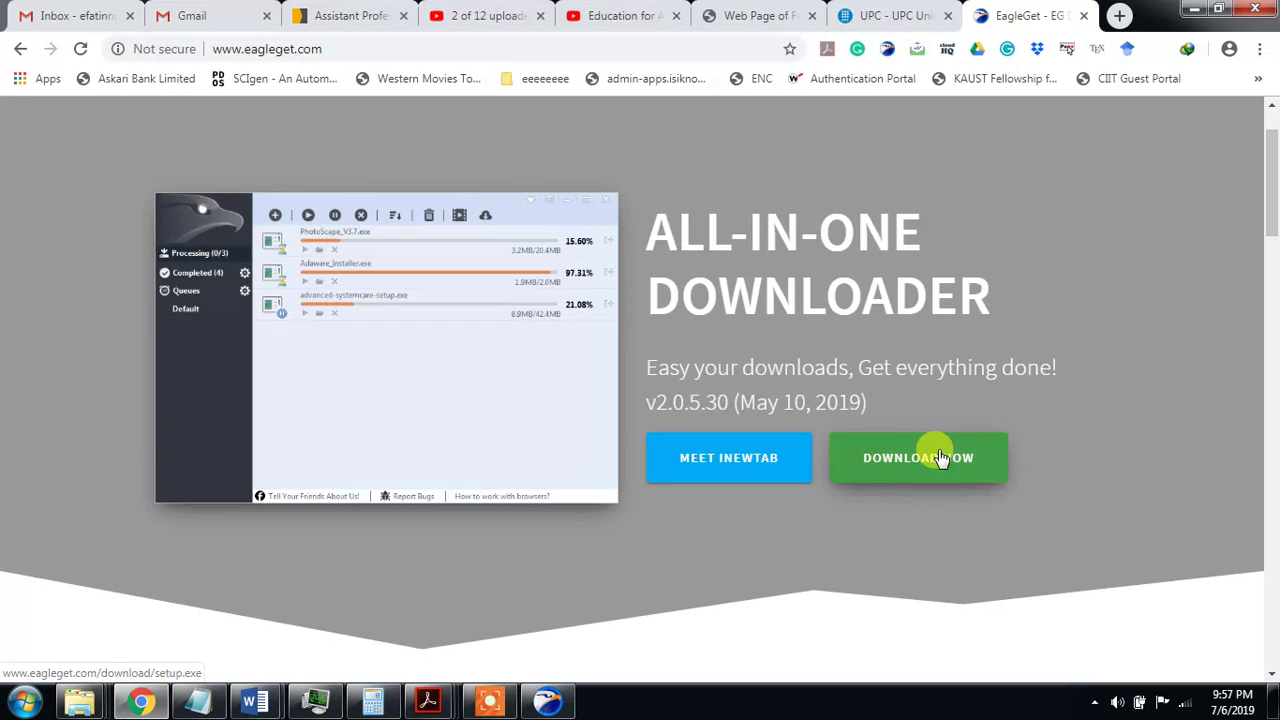
{"action": "left_click", "coordinate": [940, 466]}
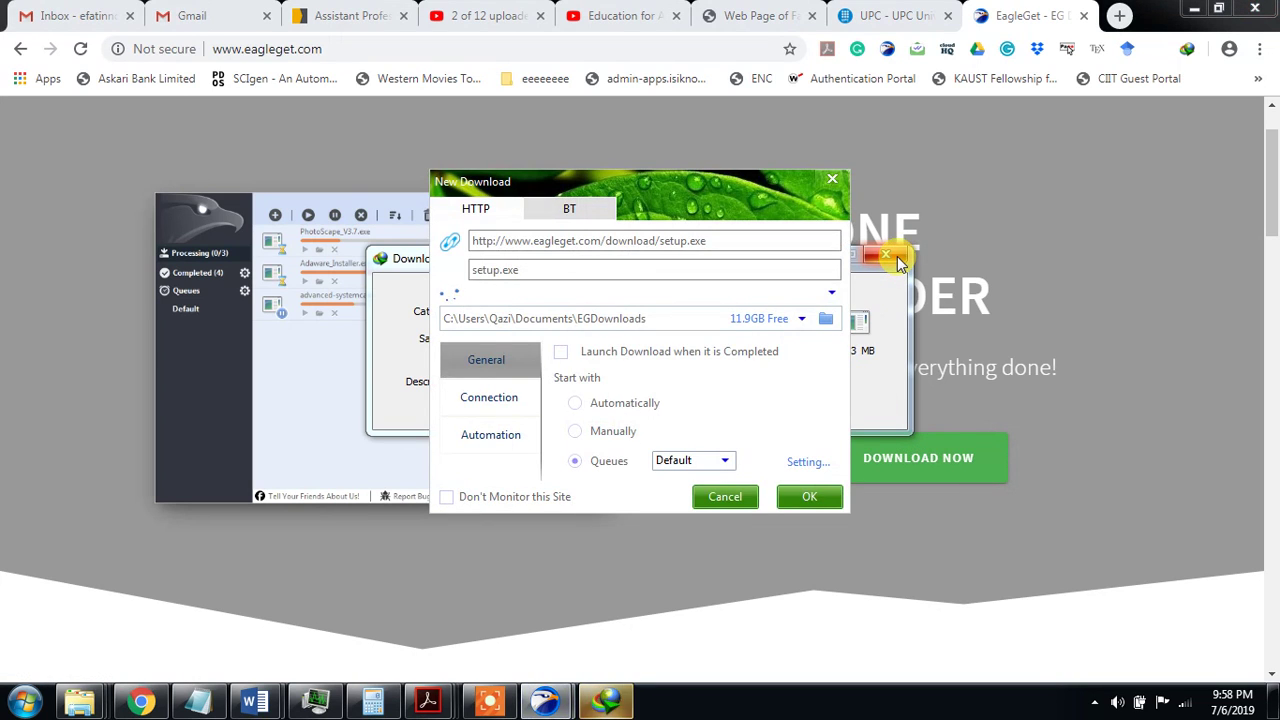
{"action": "left_click", "coordinate": [897, 256]}
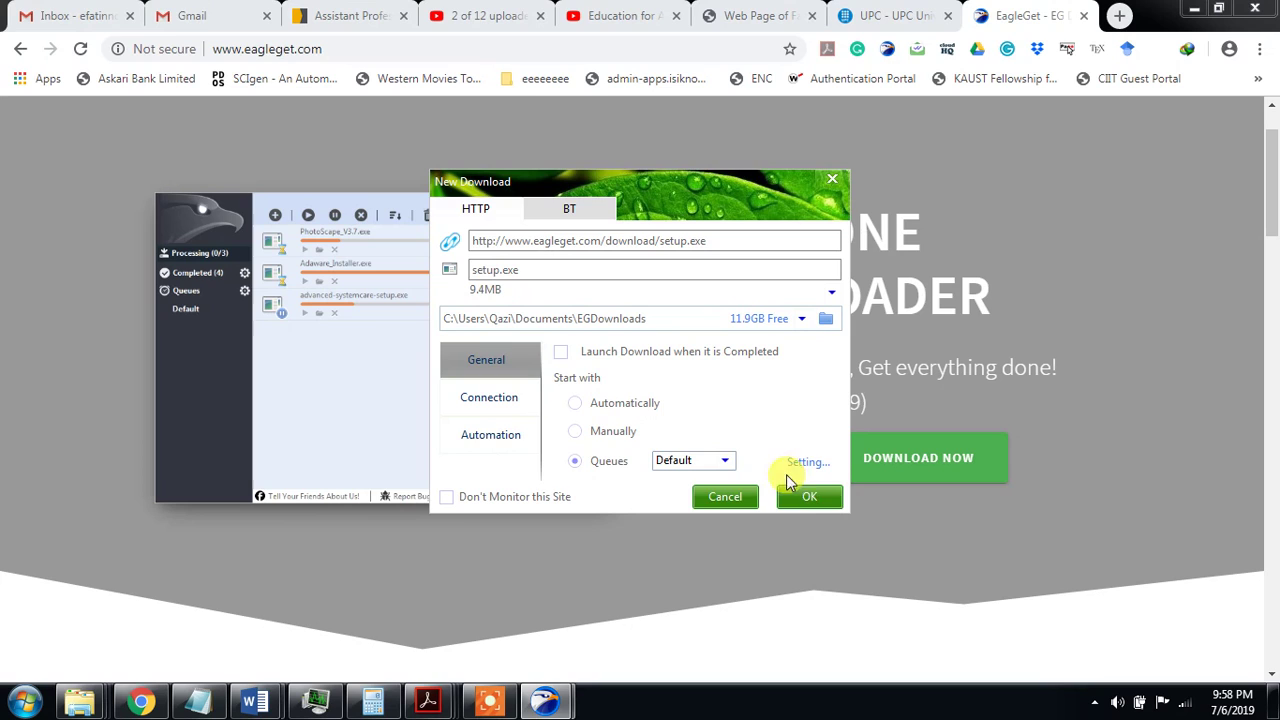
{"action": "left_click", "coordinate": [810, 500]}
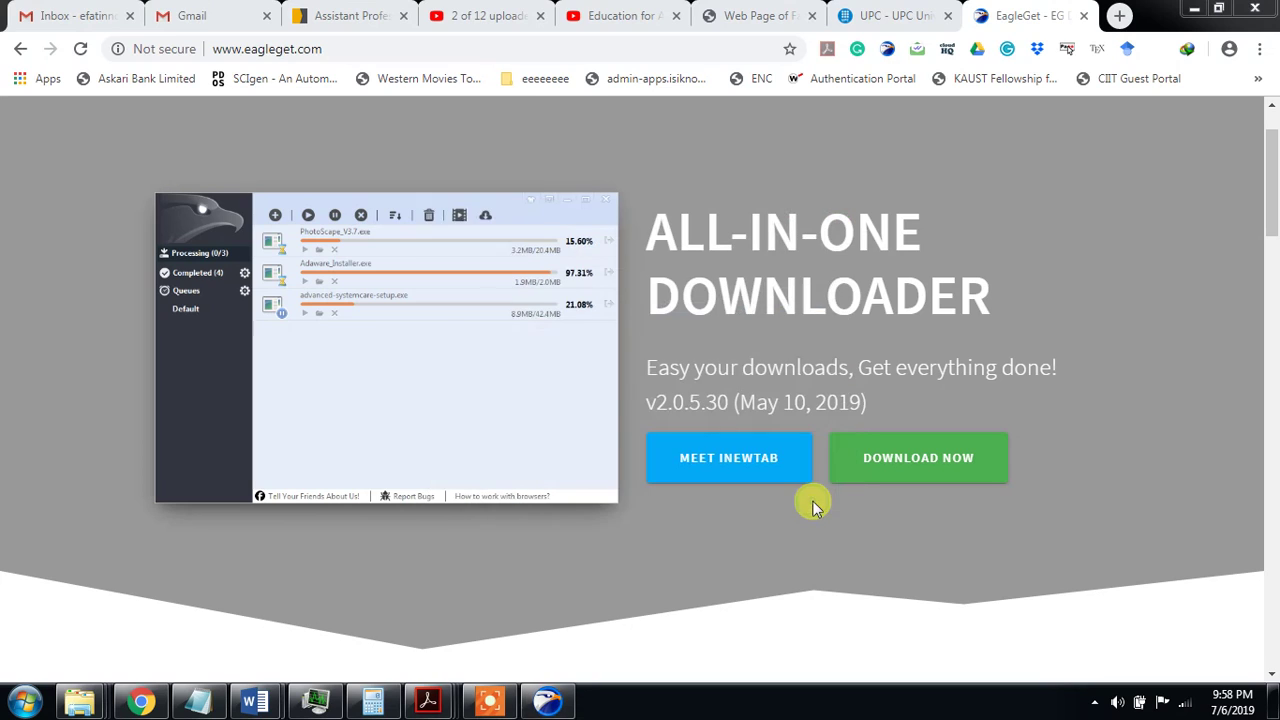
Step: Switch to EagleGet and start the queued setup.exe download
{"action": "left_click", "coordinate": [550, 703]}
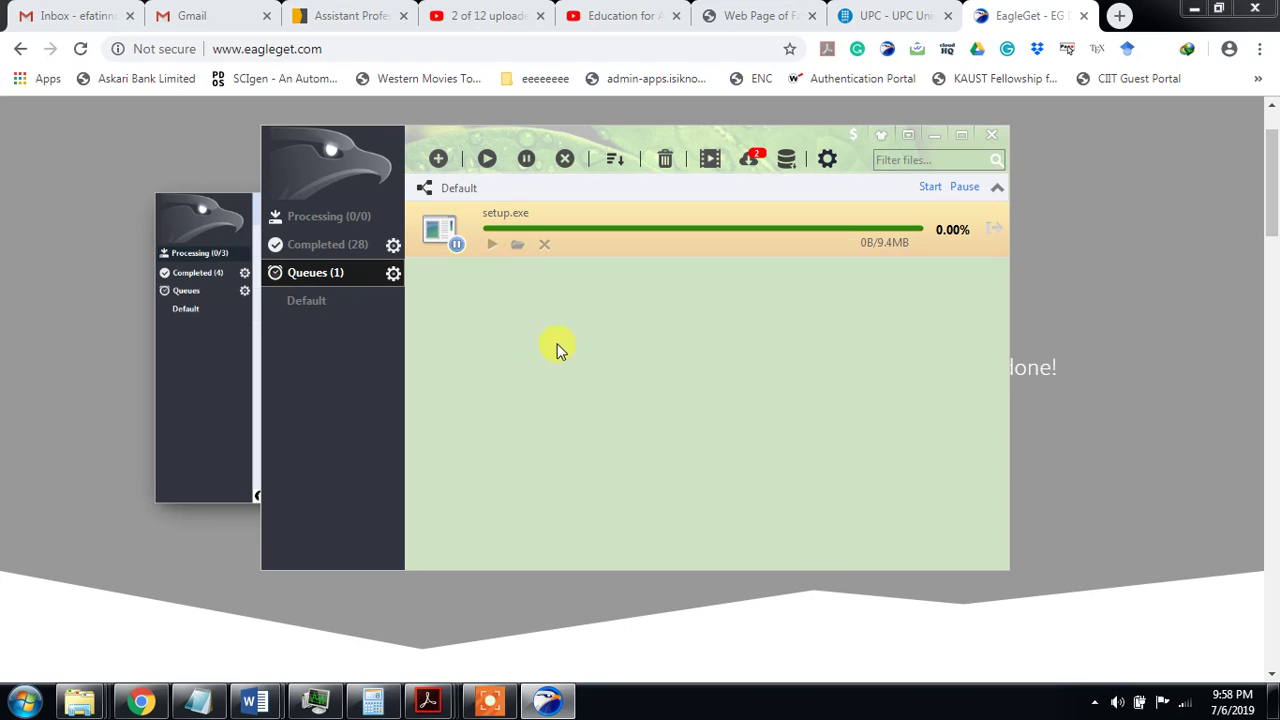
{"action": "right_click", "coordinate": [528, 233]}
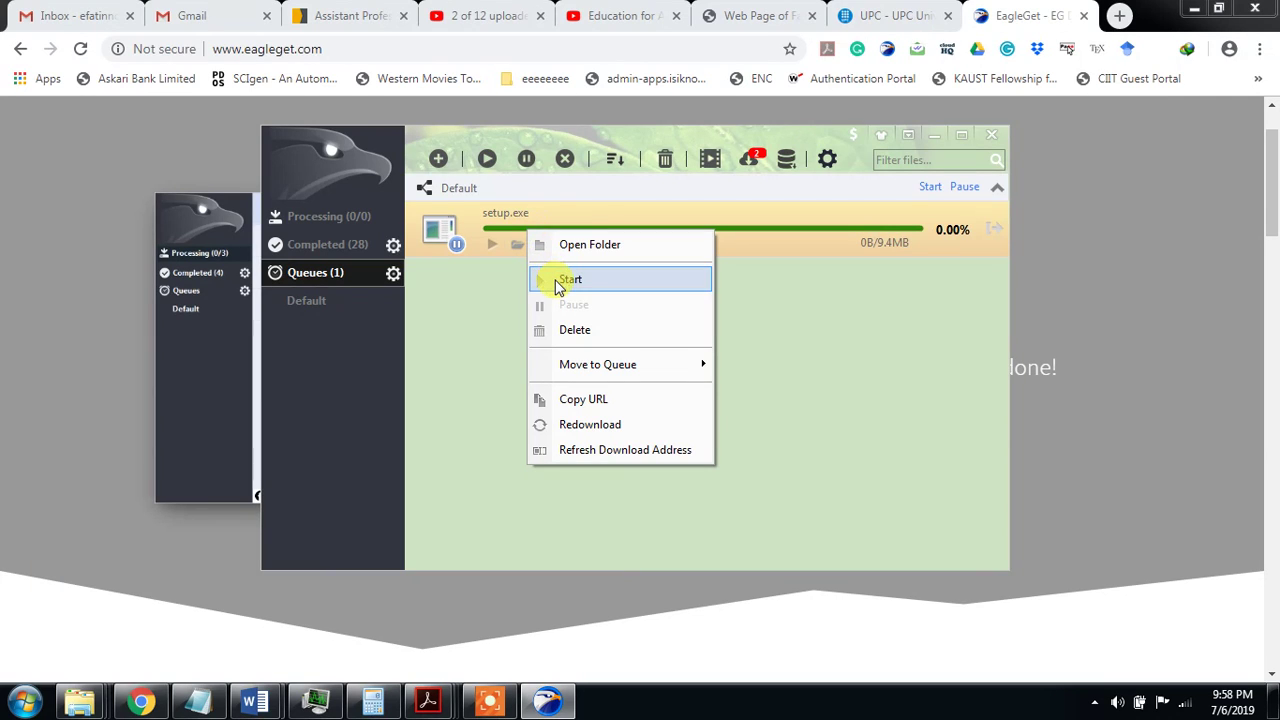
{"action": "left_click", "coordinate": [568, 280]}
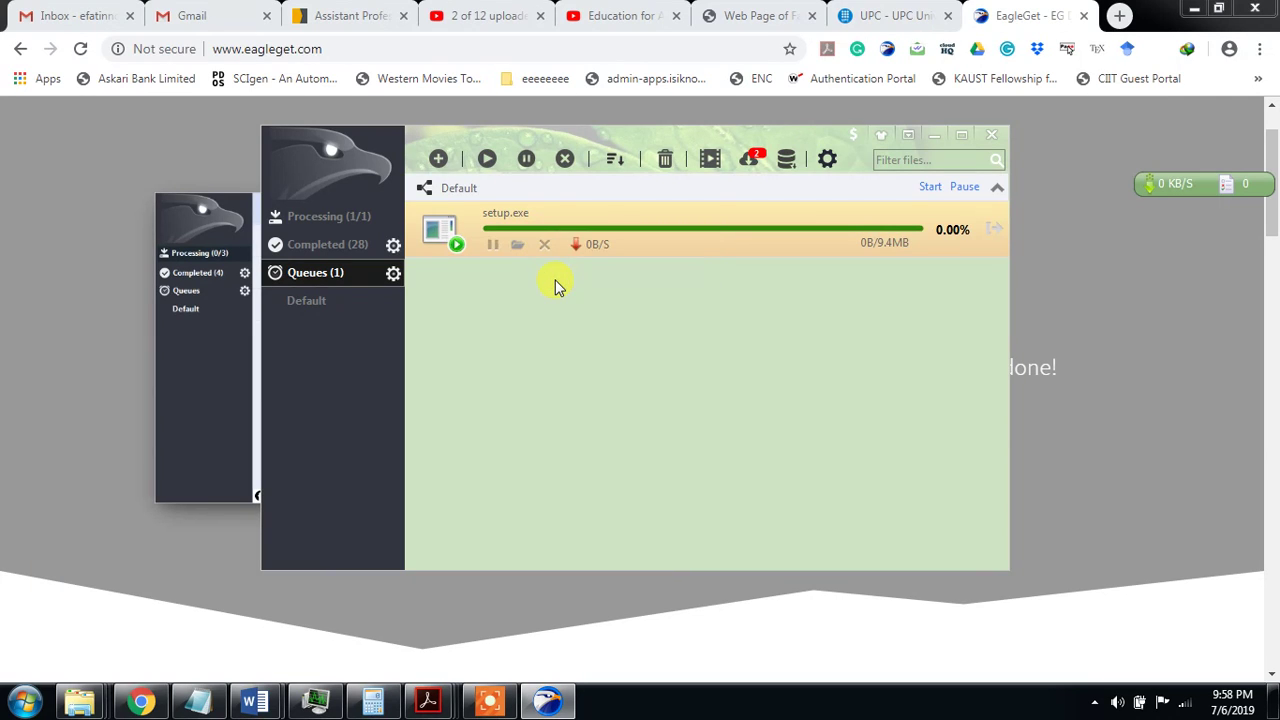
Step: Review the commands available for the running setup.exe download, such as Pause, Move to Queue and Copy URL
{"action": "right_click", "coordinate": [557, 233]}
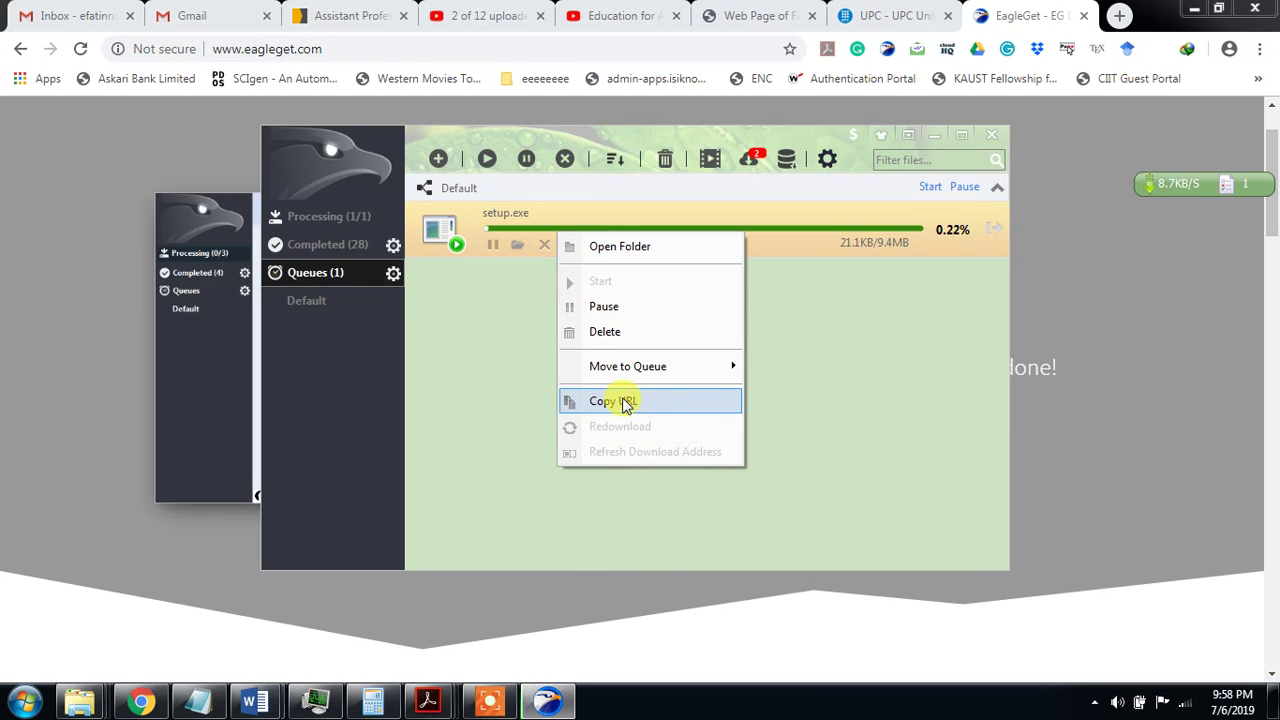
{"action": "mouse_move", "coordinate": [680, 372]}
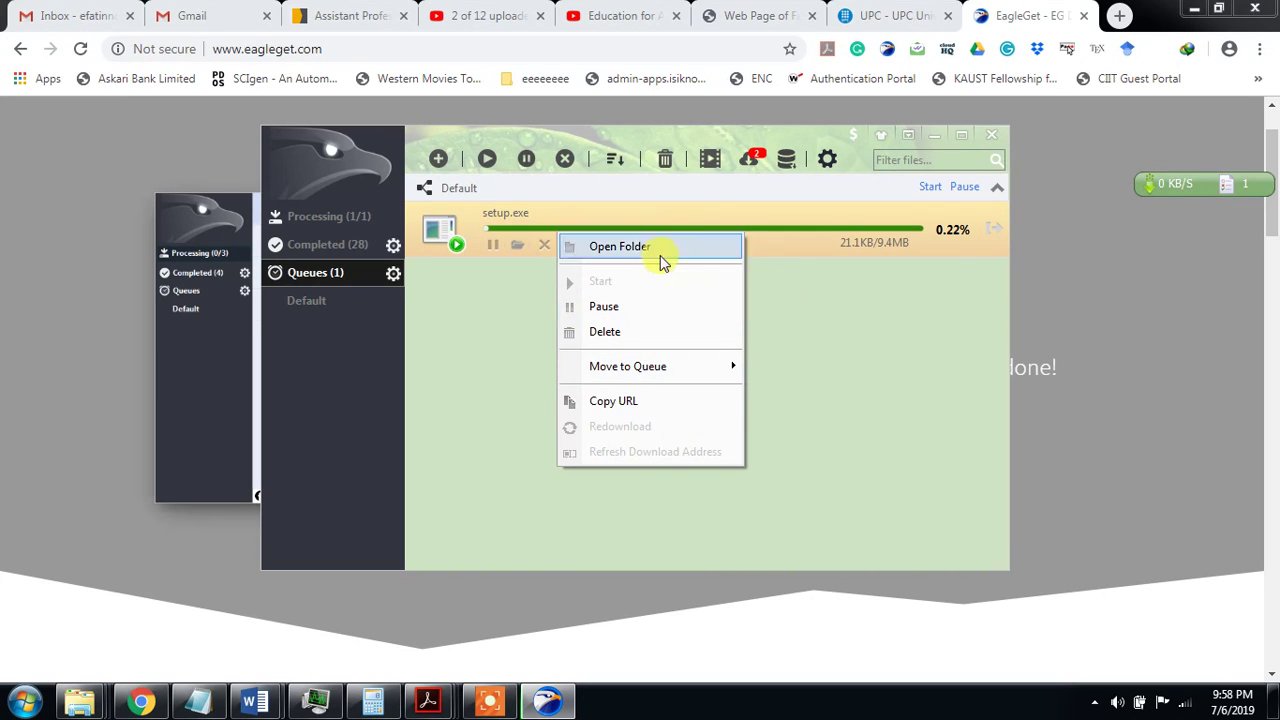
{"action": "left_click", "coordinate": [876, 400]}
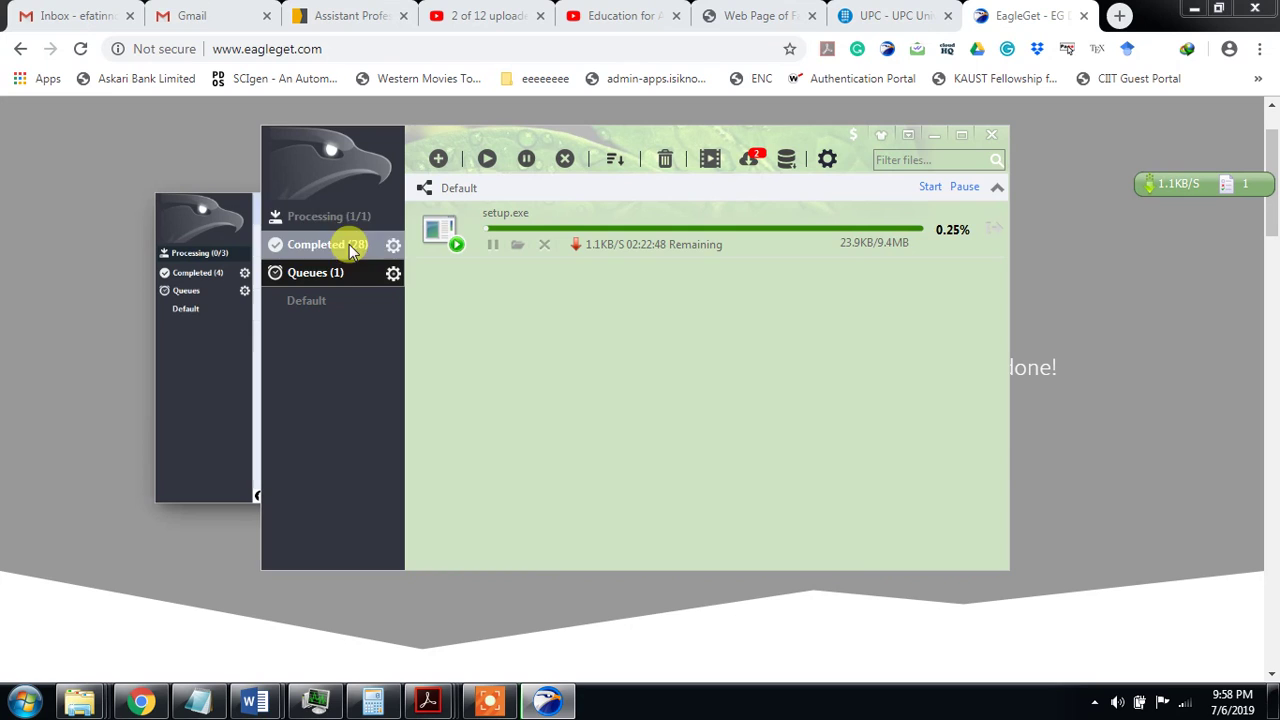
Step: Examine the Processing, Completed and Queues download lists and the Default queue, browsing through the completed files
{"action": "left_click", "coordinate": [352, 215]}
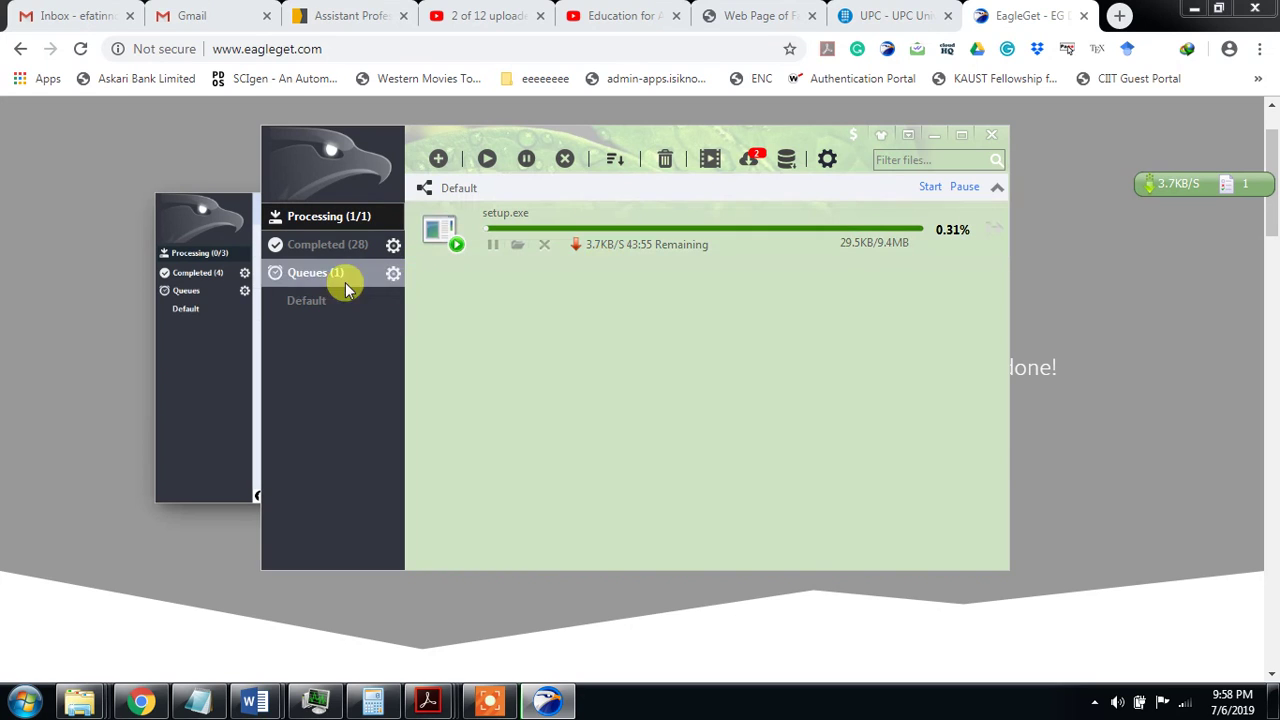
{"action": "left_click", "coordinate": [348, 250]}
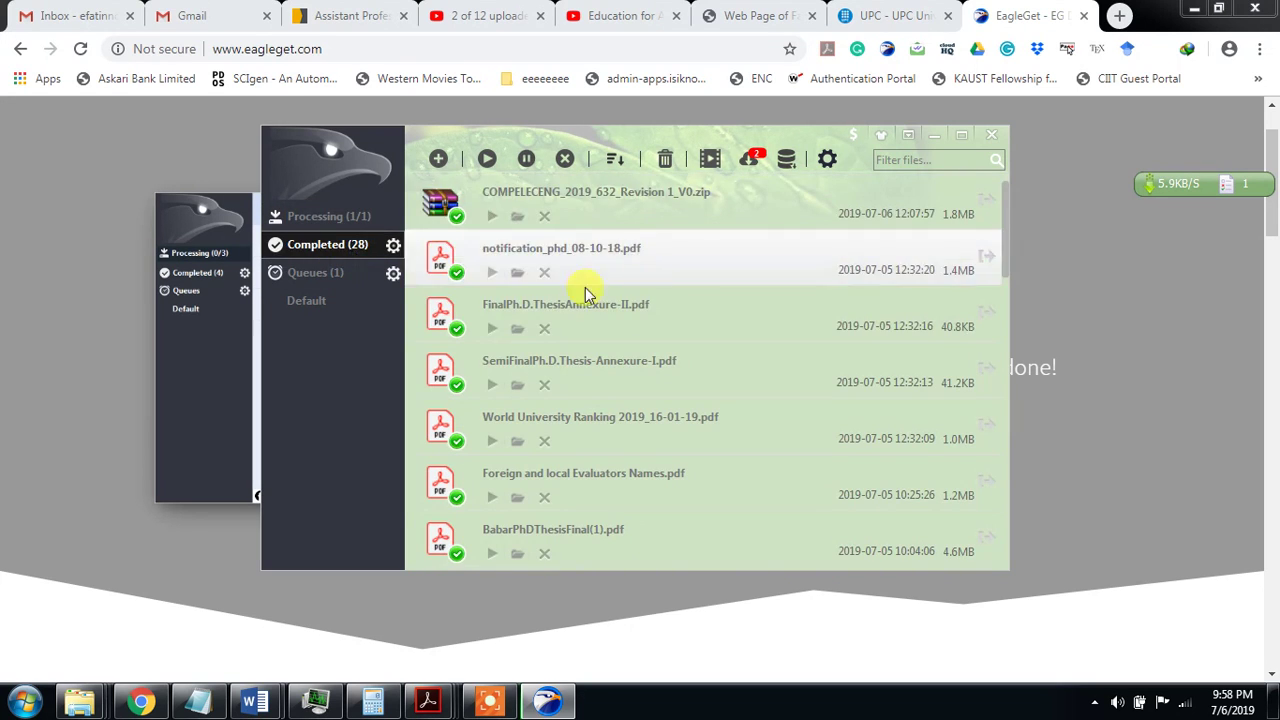
{"action": "scroll", "coordinate": [712, 385], "scroll_direction": "down", "scroll_amount": 3}
{"action": "scroll", "coordinate": [712, 385], "scroll_direction": "up", "scroll_amount": 1}
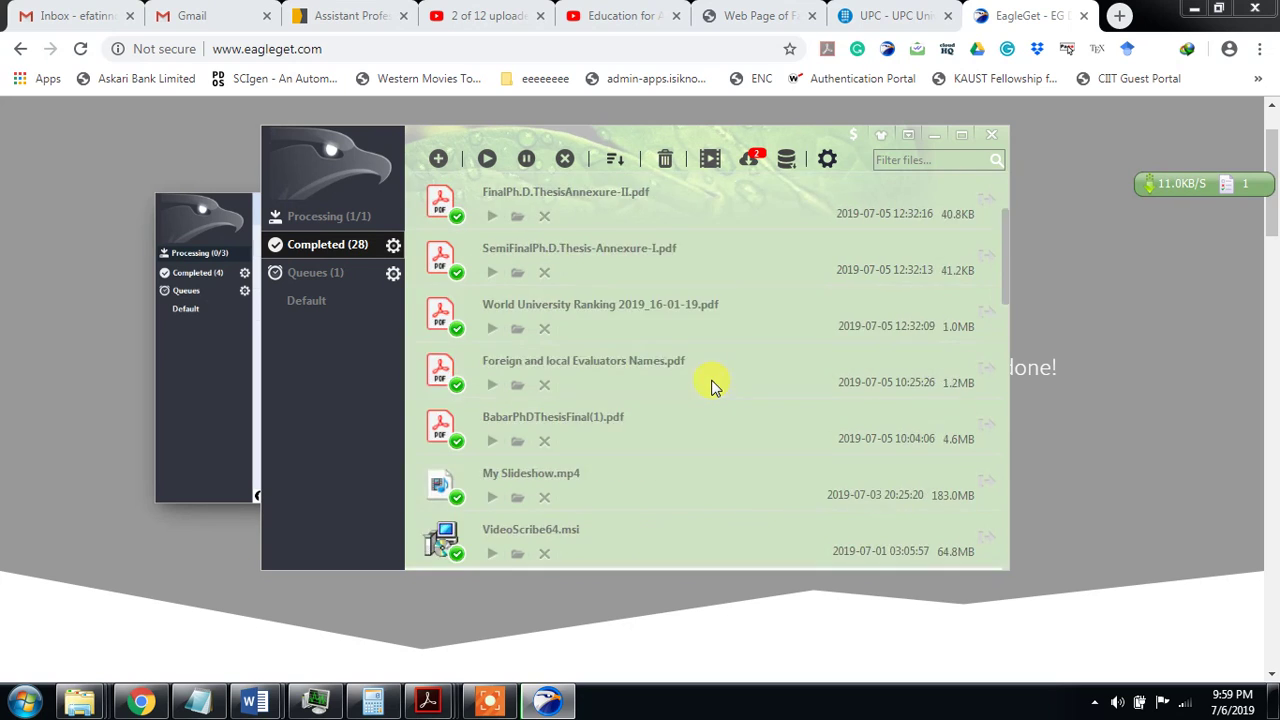
{"action": "scroll", "coordinate": [712, 385], "scroll_direction": "down", "scroll_amount": 5}
{"action": "scroll", "coordinate": [712, 385], "scroll_direction": "up", "scroll_amount": 10}
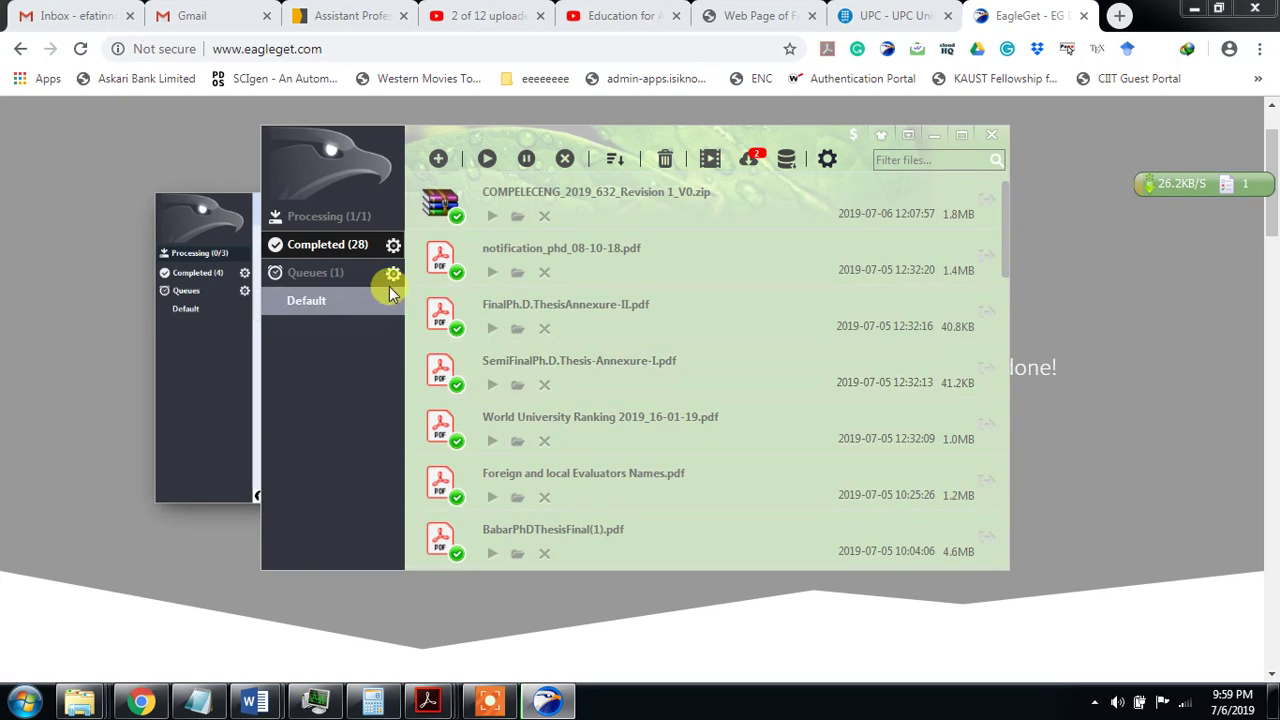
{"action": "left_click", "coordinate": [368, 275]}
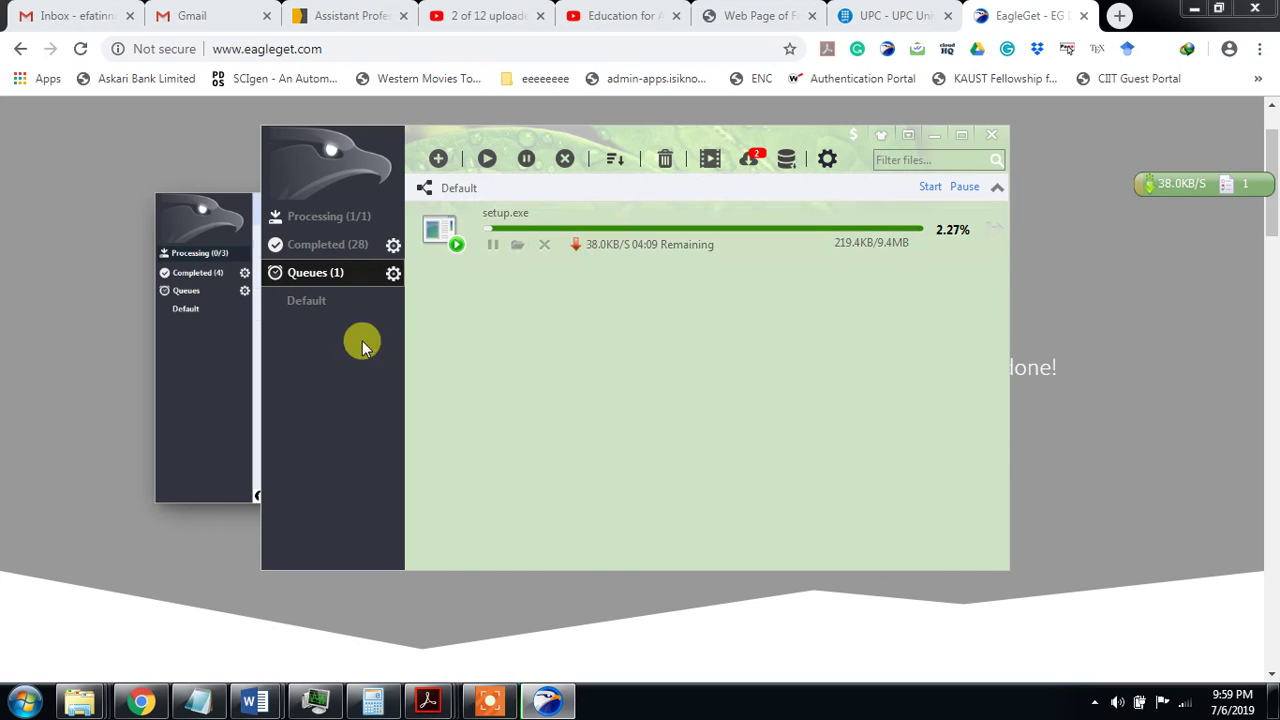
{"action": "left_click", "coordinate": [346, 299]}
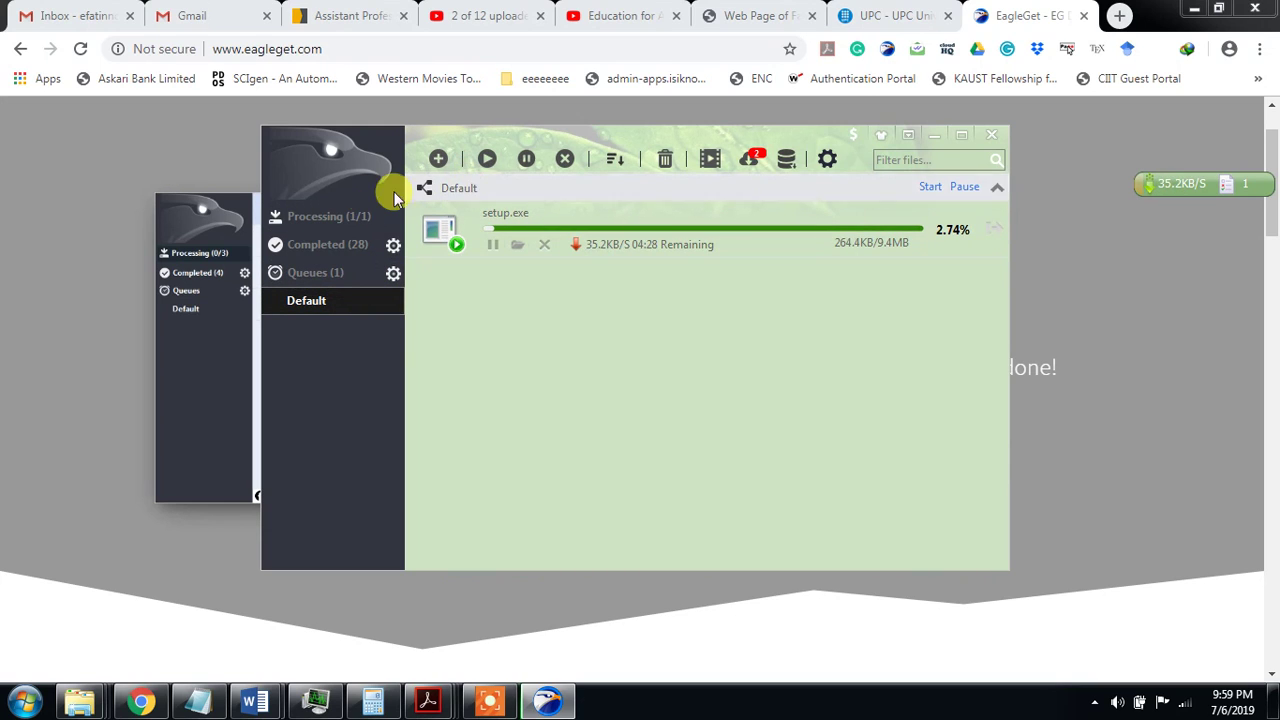
{"action": "left_click", "coordinate": [356, 215]}
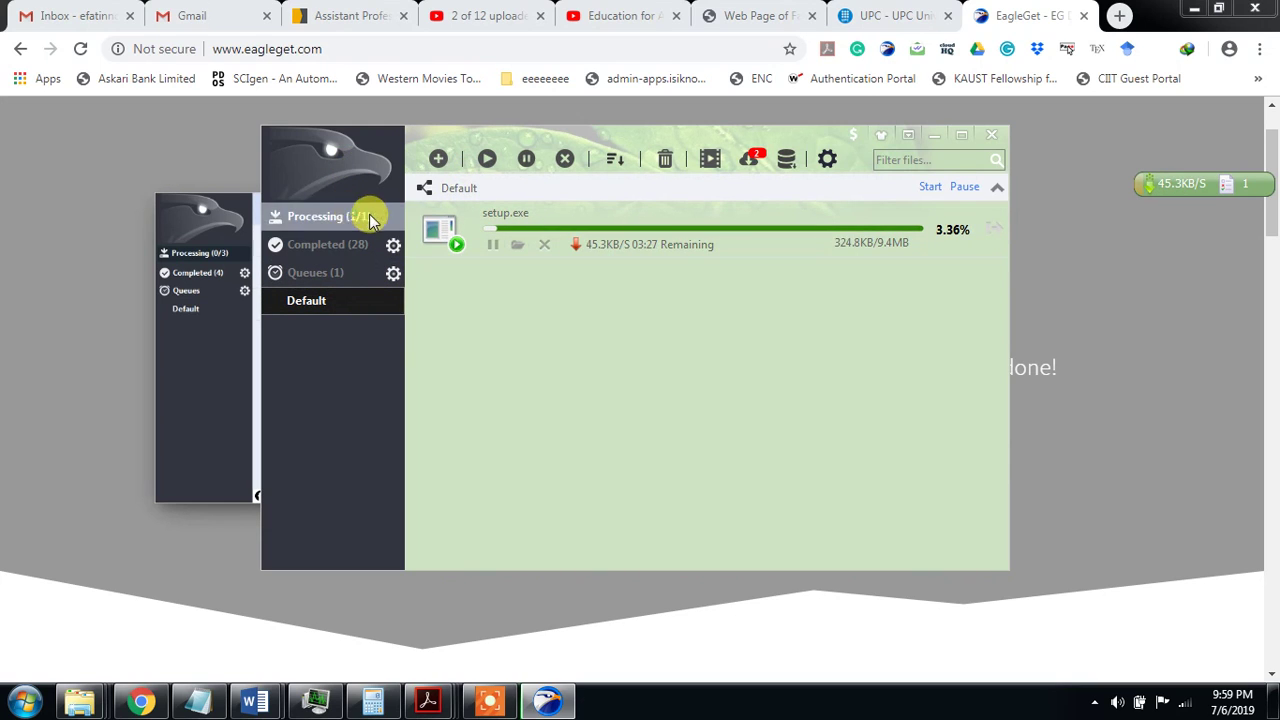
Step: Examine the address and file name fields of a new HTTP download and close the form without adding one
{"action": "left_click", "coordinate": [440, 162]}
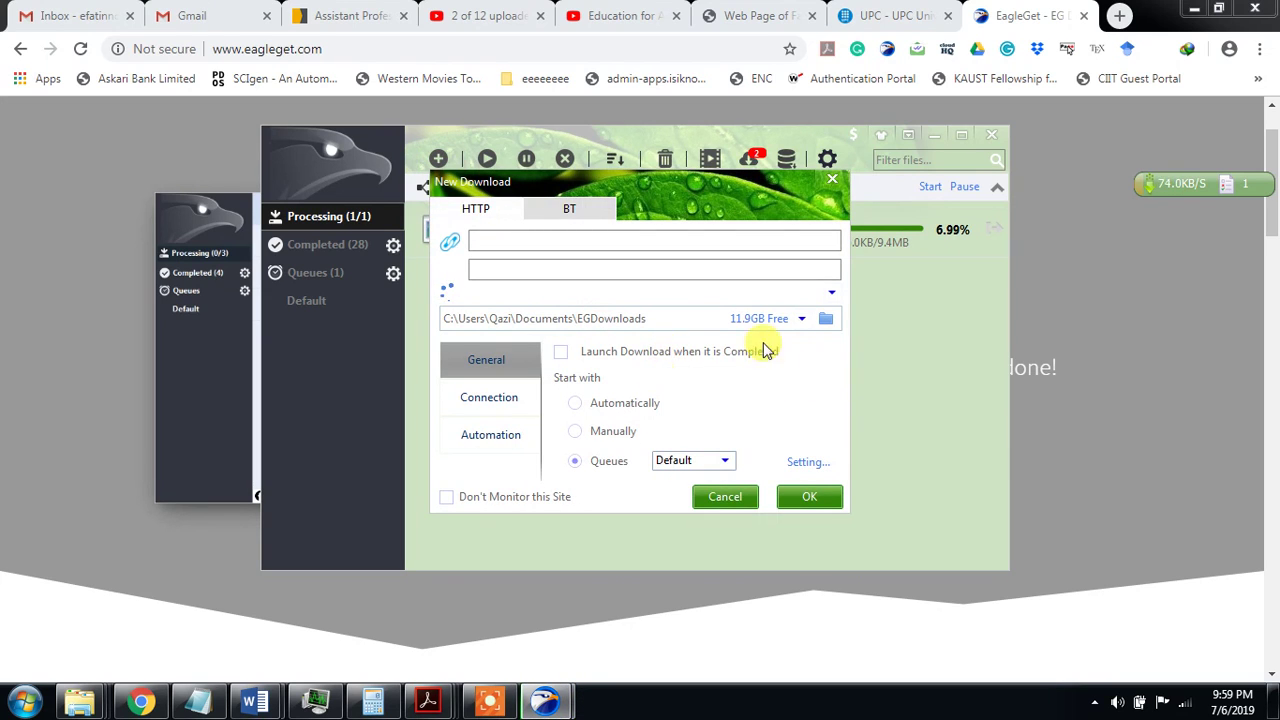
{"action": "left_click", "coordinate": [571, 240]}
{"action": "left_click", "coordinate": [579, 274]}
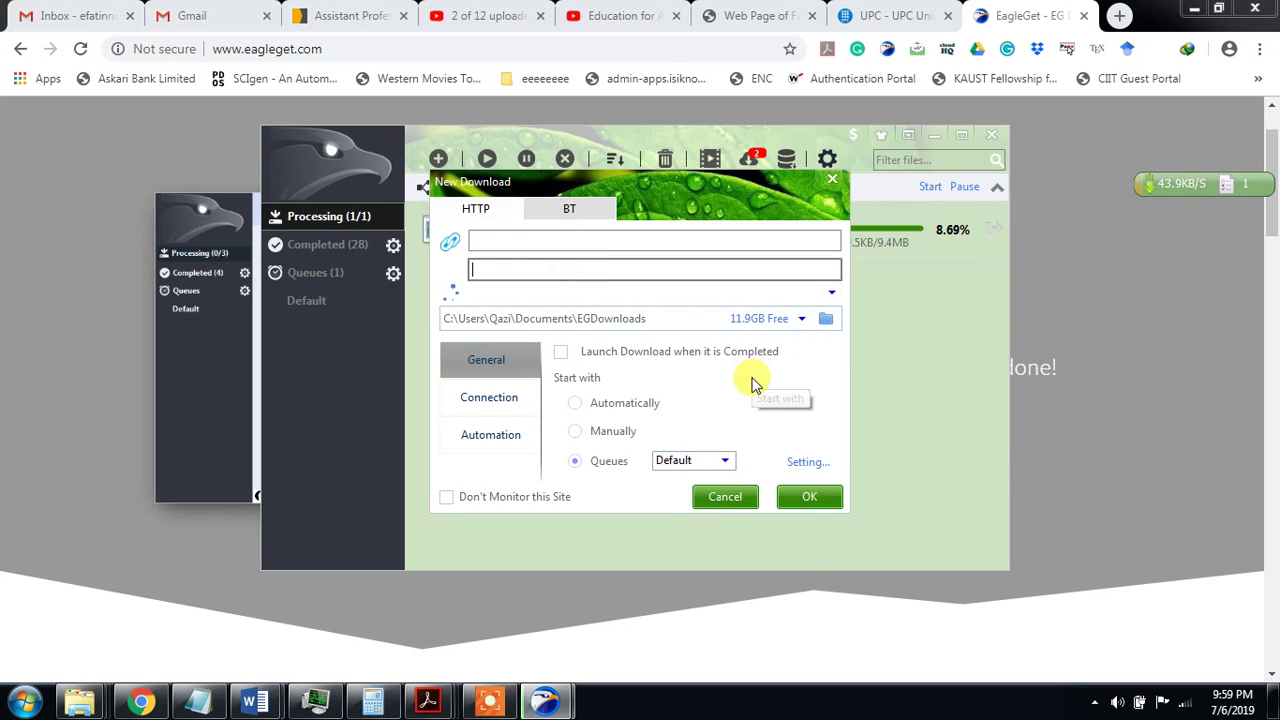
{"action": "left_click", "coordinate": [738, 499]}
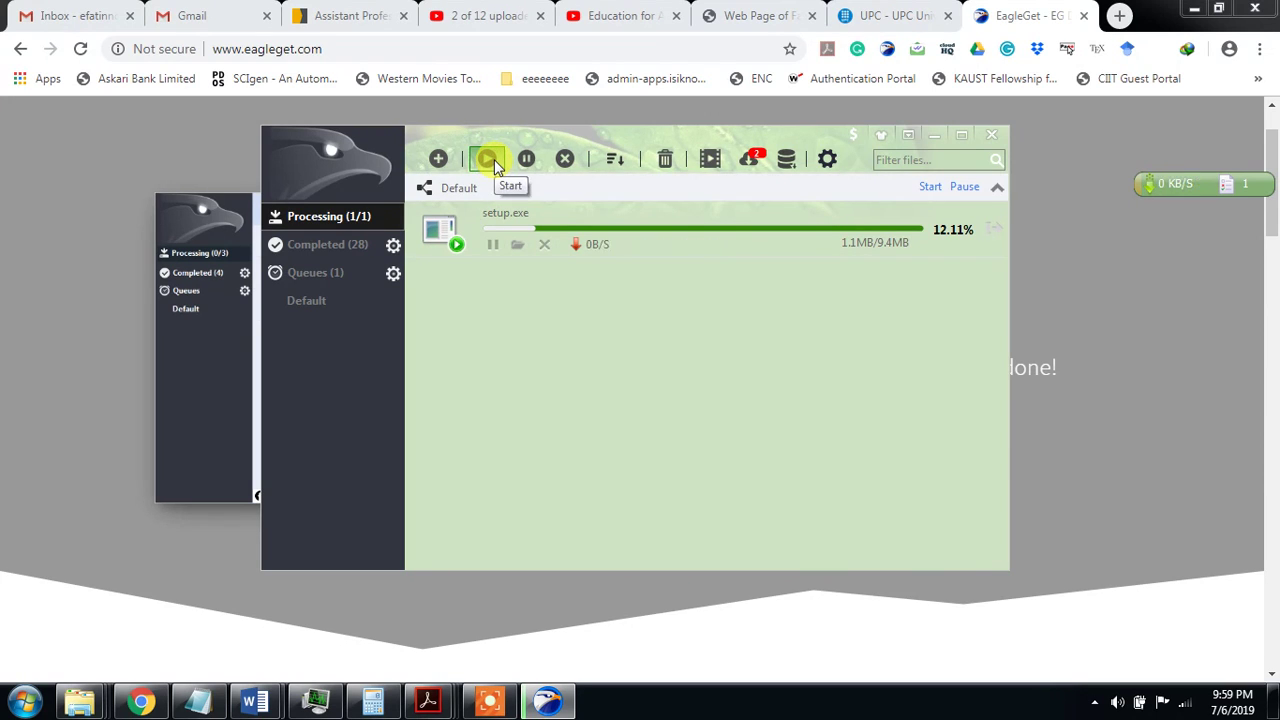
Step: Look over the pause control and the download list's sorting options without changing the sort order
{"action": "left_click", "coordinate": [538, 165]}
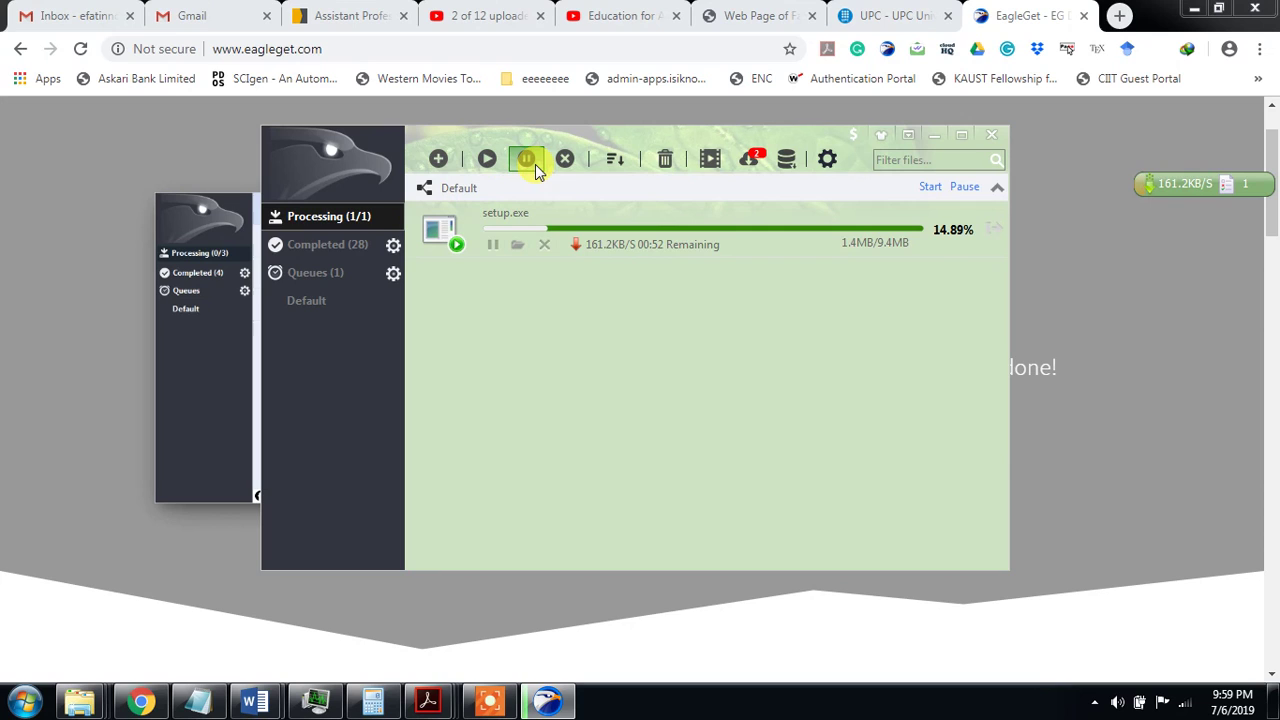
{"action": "left_click", "coordinate": [618, 160]}
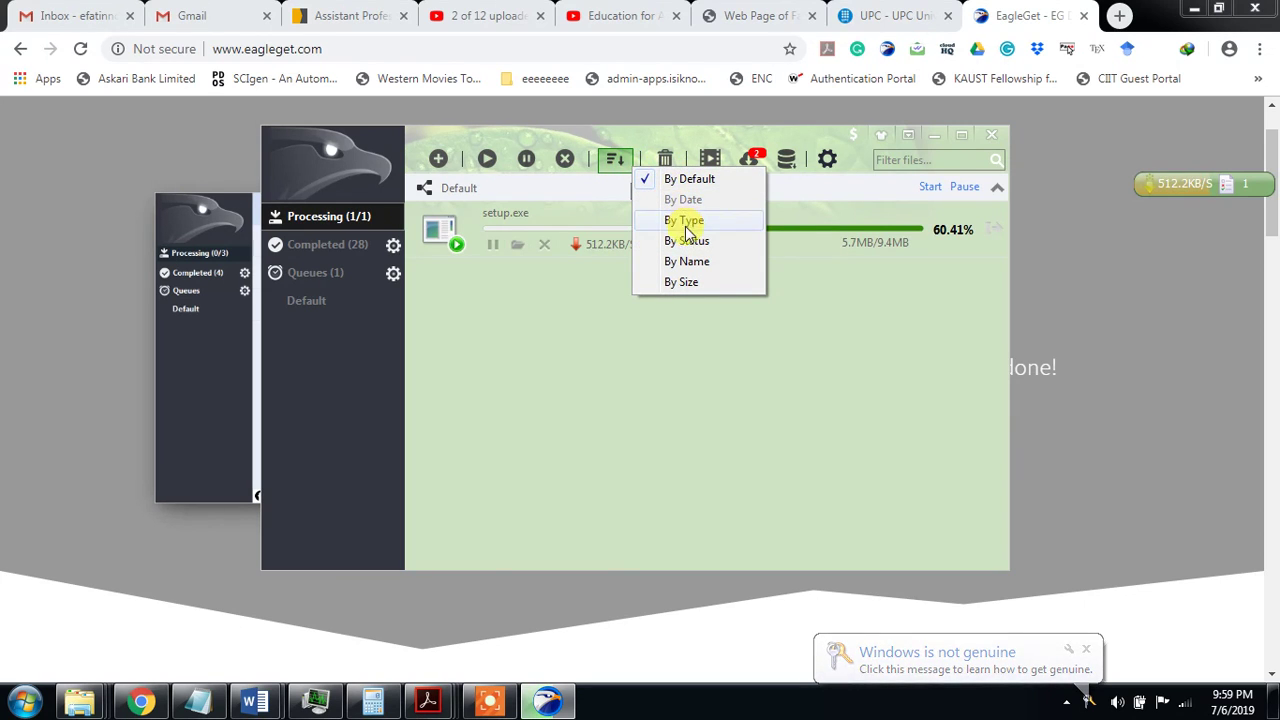
{"action": "left_click", "coordinate": [768, 358]}
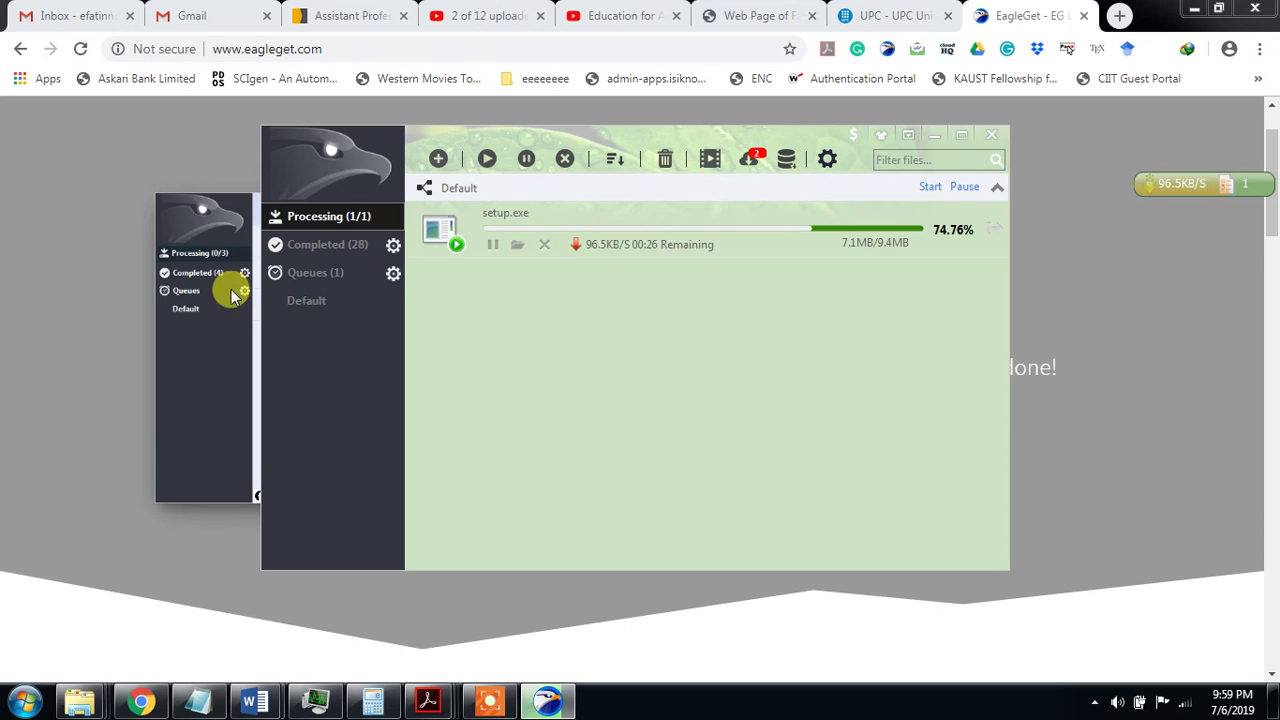
Step: Look over the Completed and Processing lists, examine the Video Sniffer's keyword and save options, and close it without downloading
{"action": "left_click", "coordinate": [303, 245]}
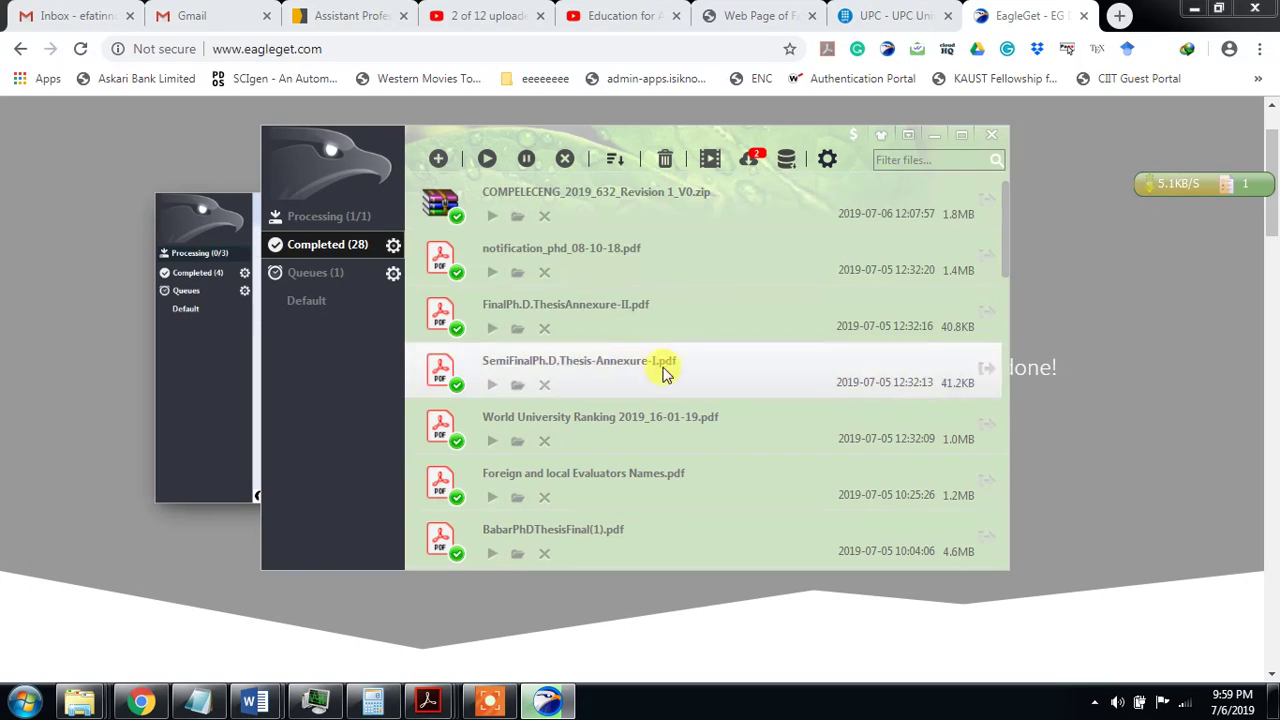
{"action": "left_click", "coordinate": [340, 215]}
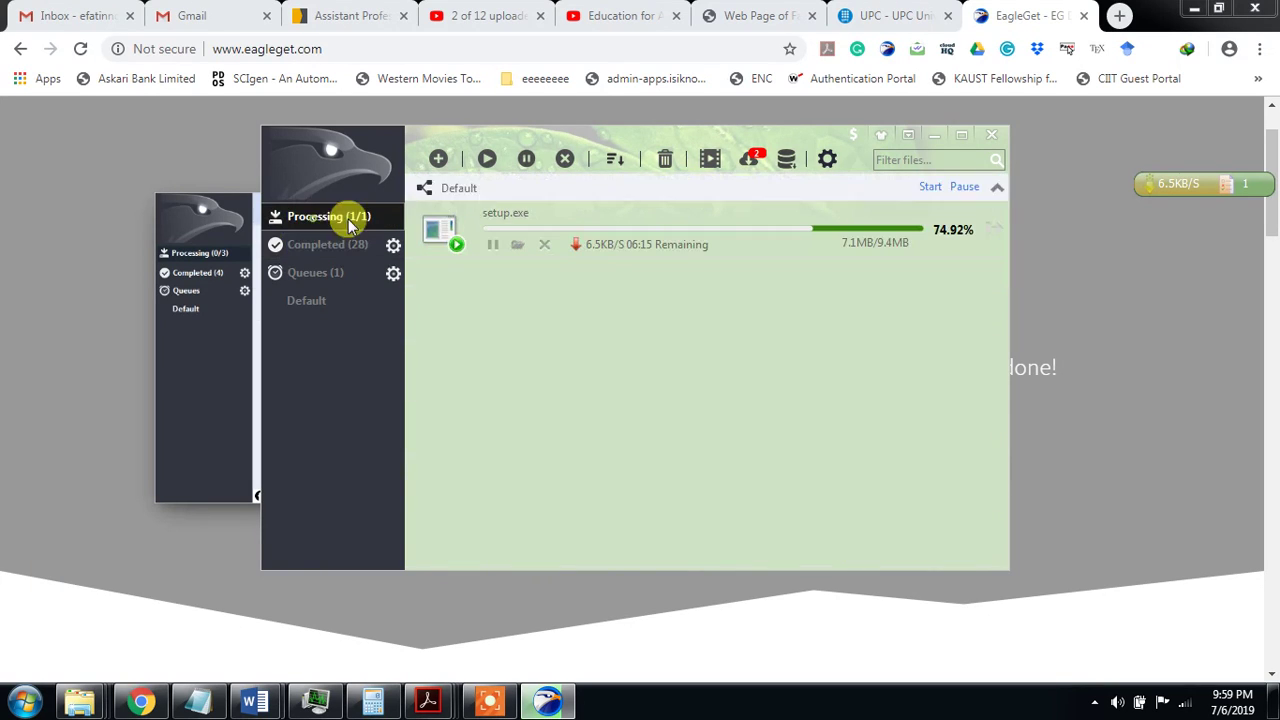
{"action": "left_click", "coordinate": [718, 167]}
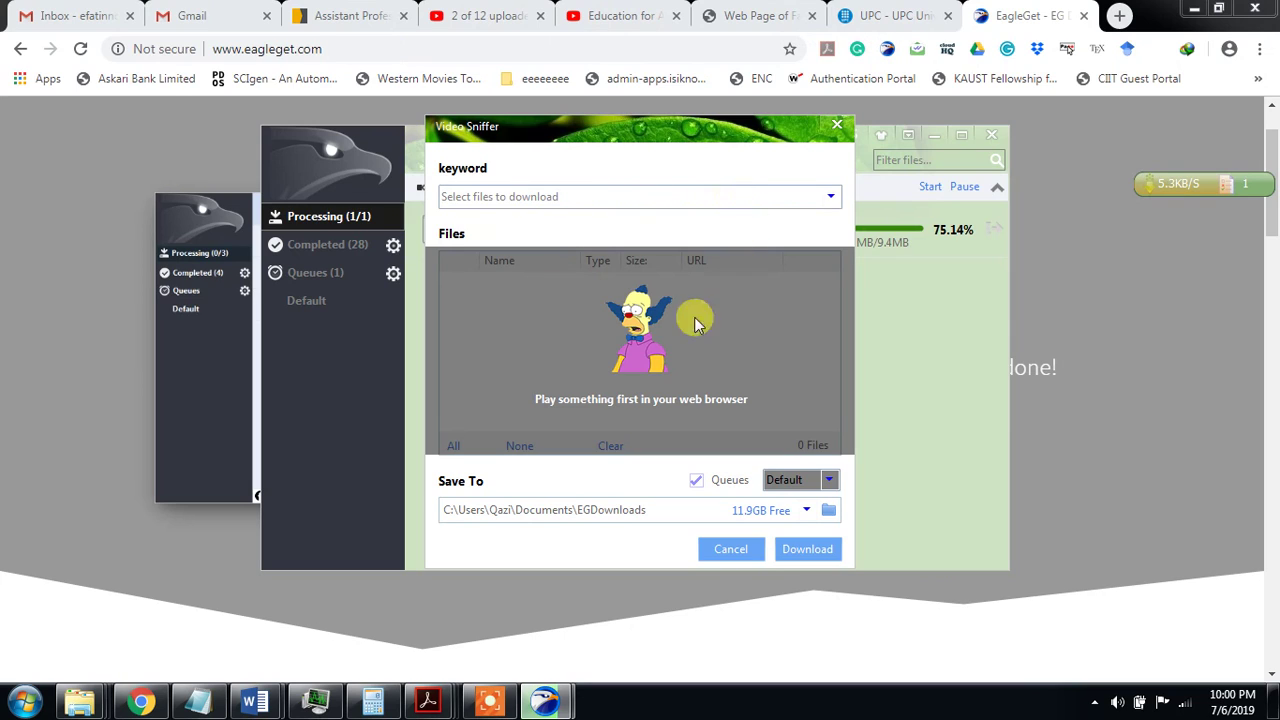
{"action": "left_click", "coordinate": [669, 203]}
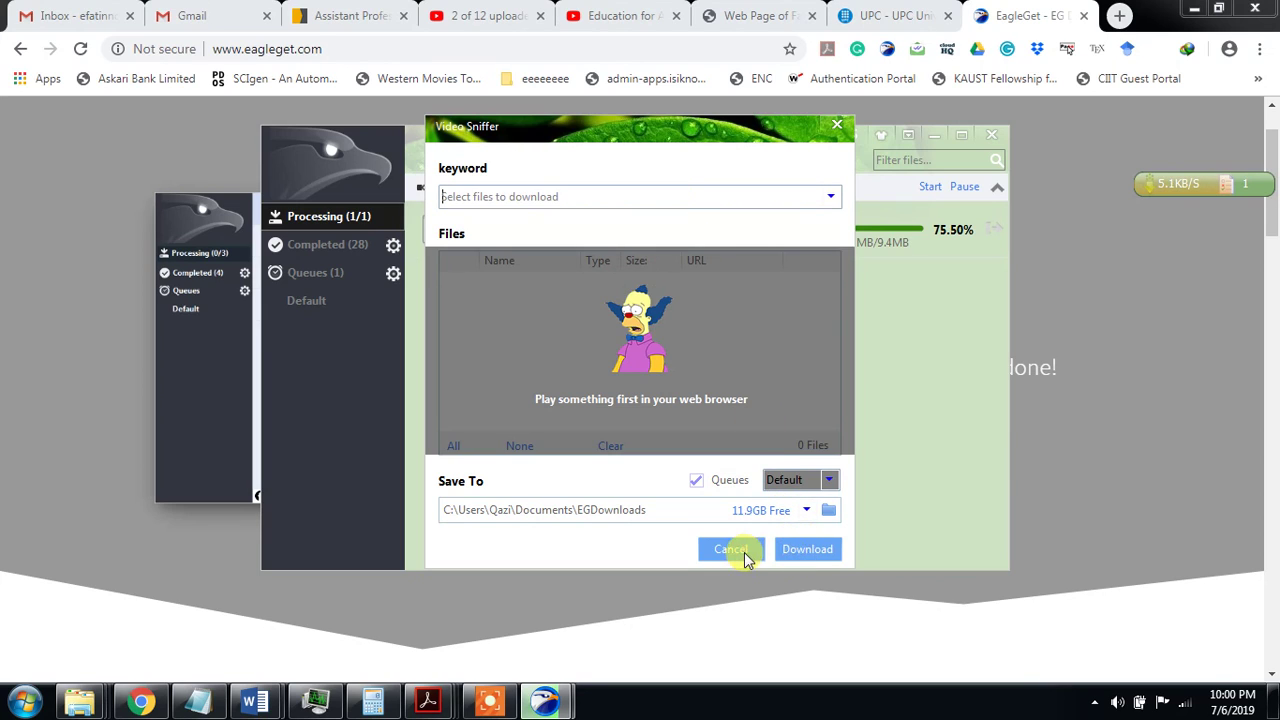
{"action": "left_click", "coordinate": [742, 552]}
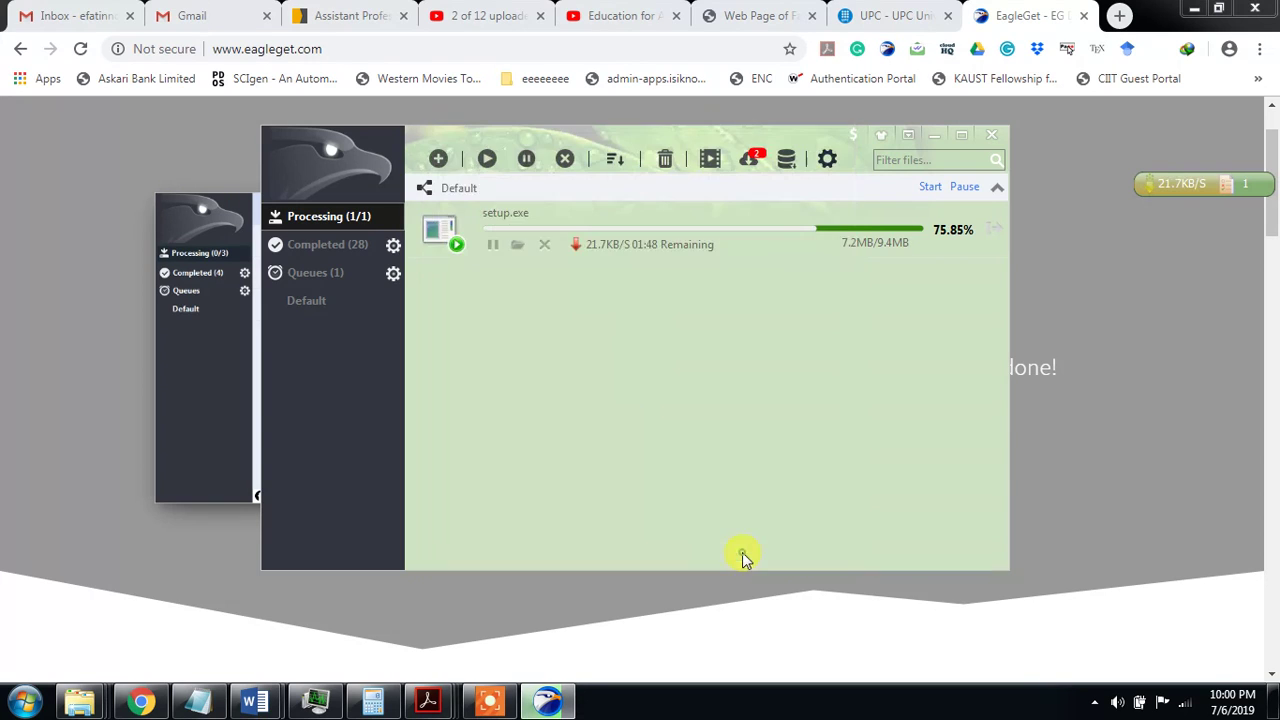
Step: Try to load both listed YouTube links in the Media Grabber, closing it without downloading anything
{"action": "left_click", "coordinate": [752, 160]}
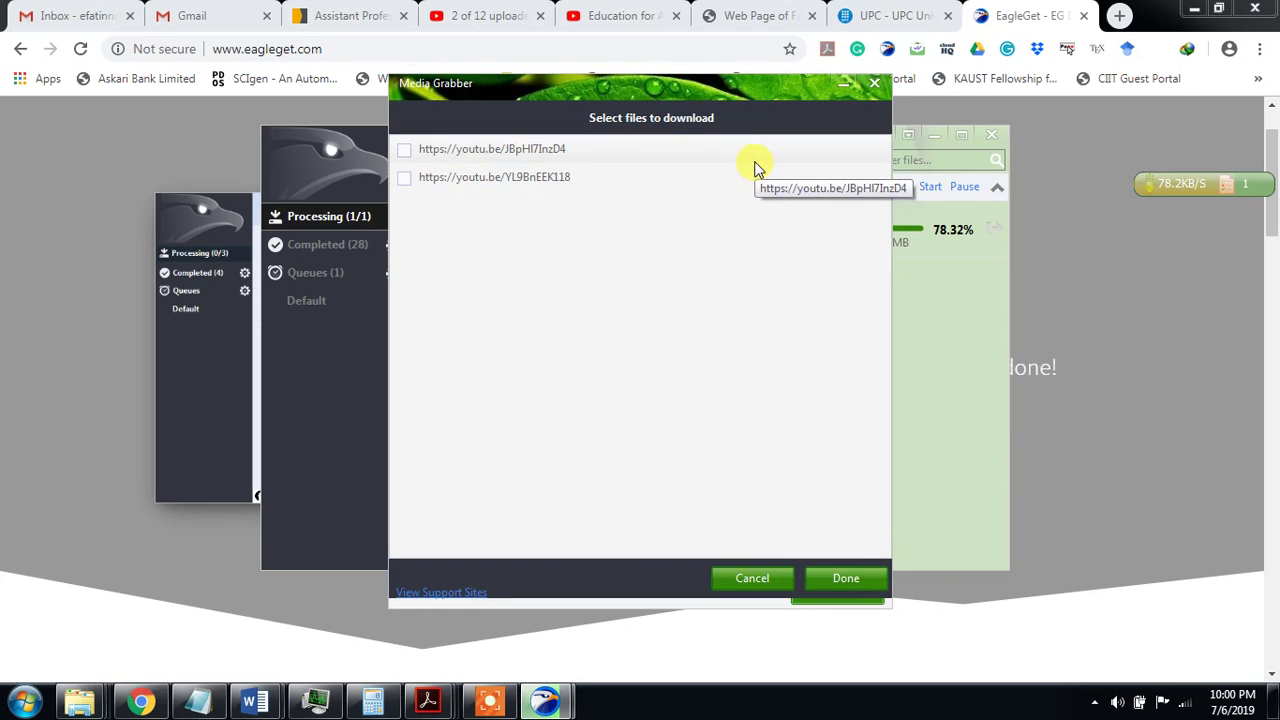
{"action": "left_click_drag", "start_coordinate": [722, 98], "coordinate": [768, 174]}
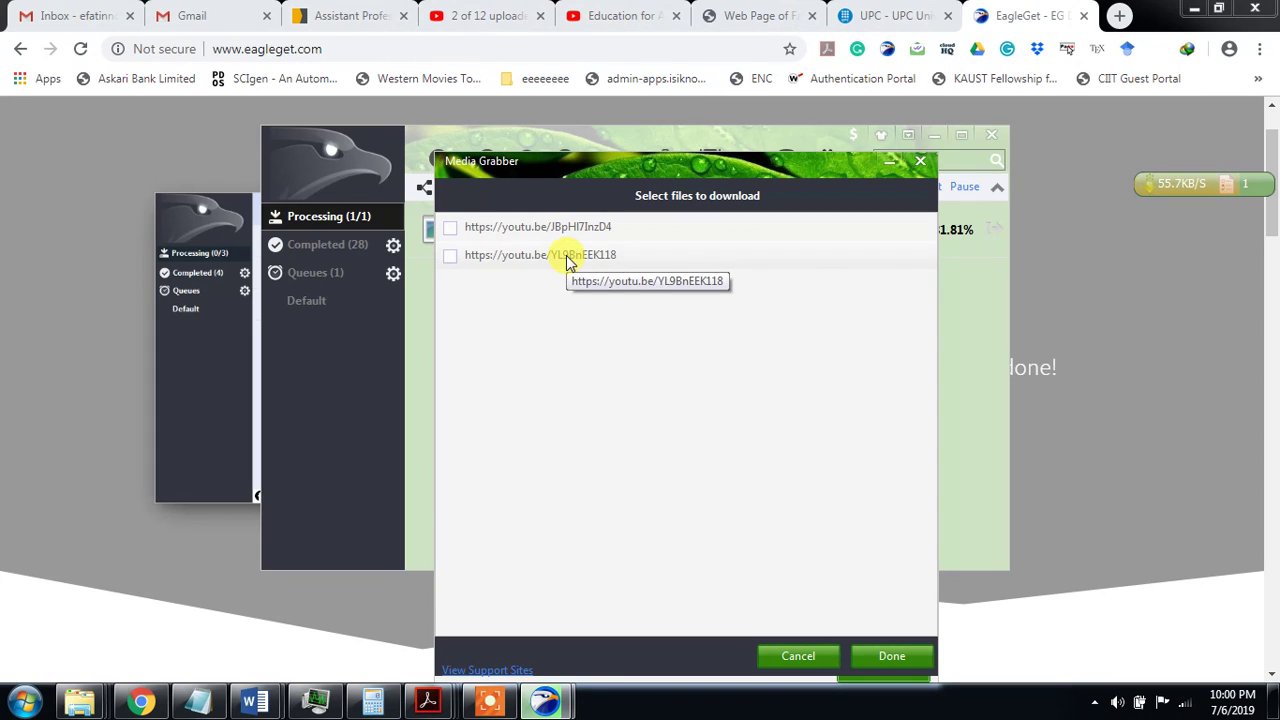
{"action": "left_click", "coordinate": [451, 256]}
{"action": "left_click", "coordinate": [452, 229]}
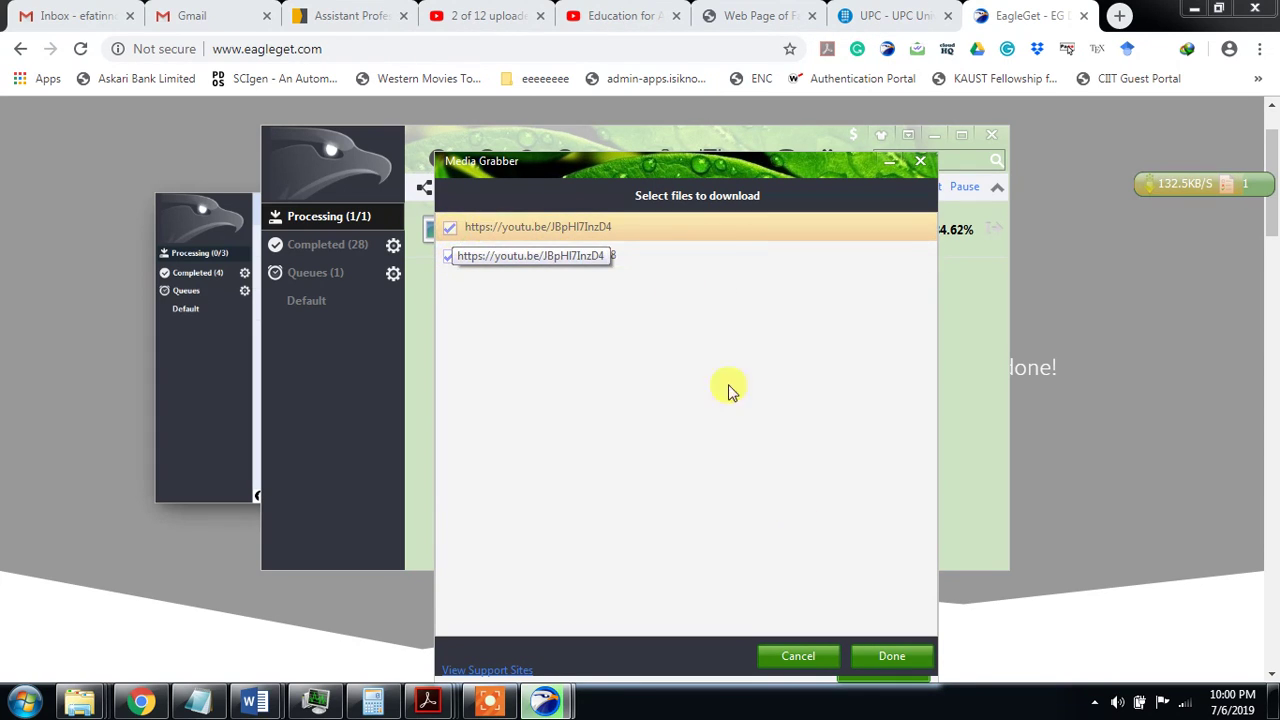
{"action": "left_click", "coordinate": [886, 656]}
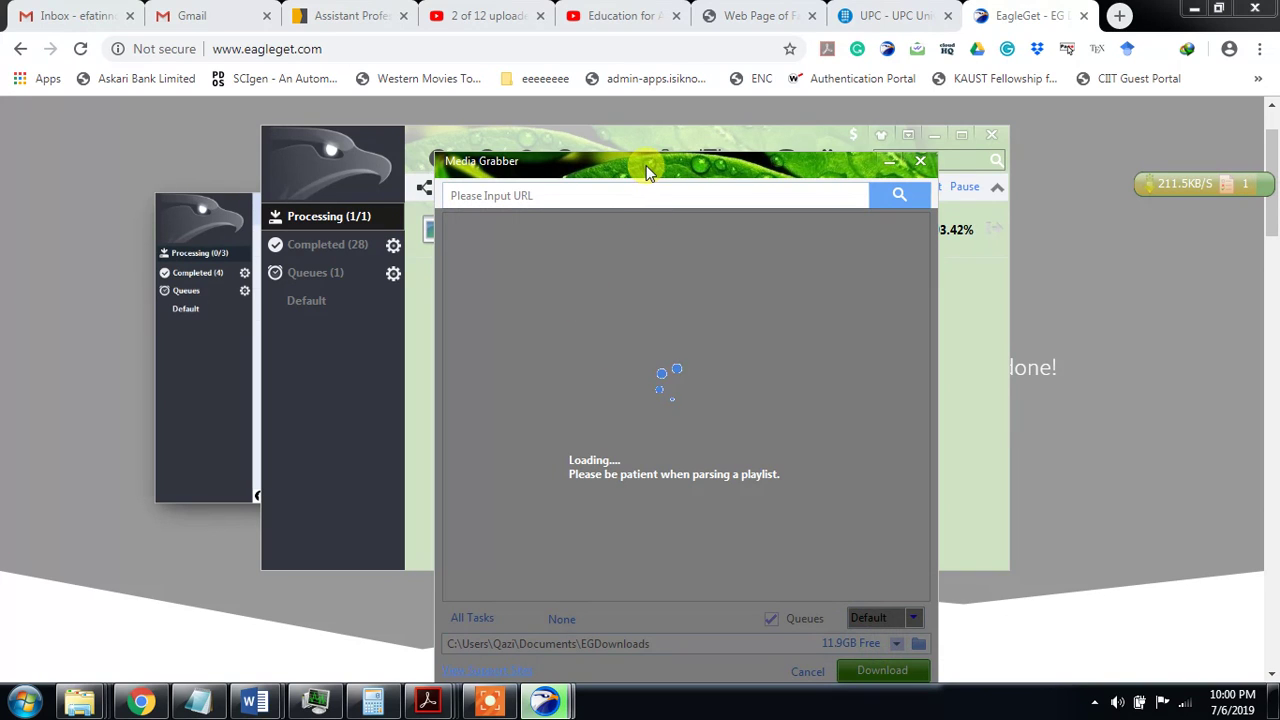
{"action": "left_click_drag", "start_coordinate": [647, 163], "coordinate": [628, 121]}
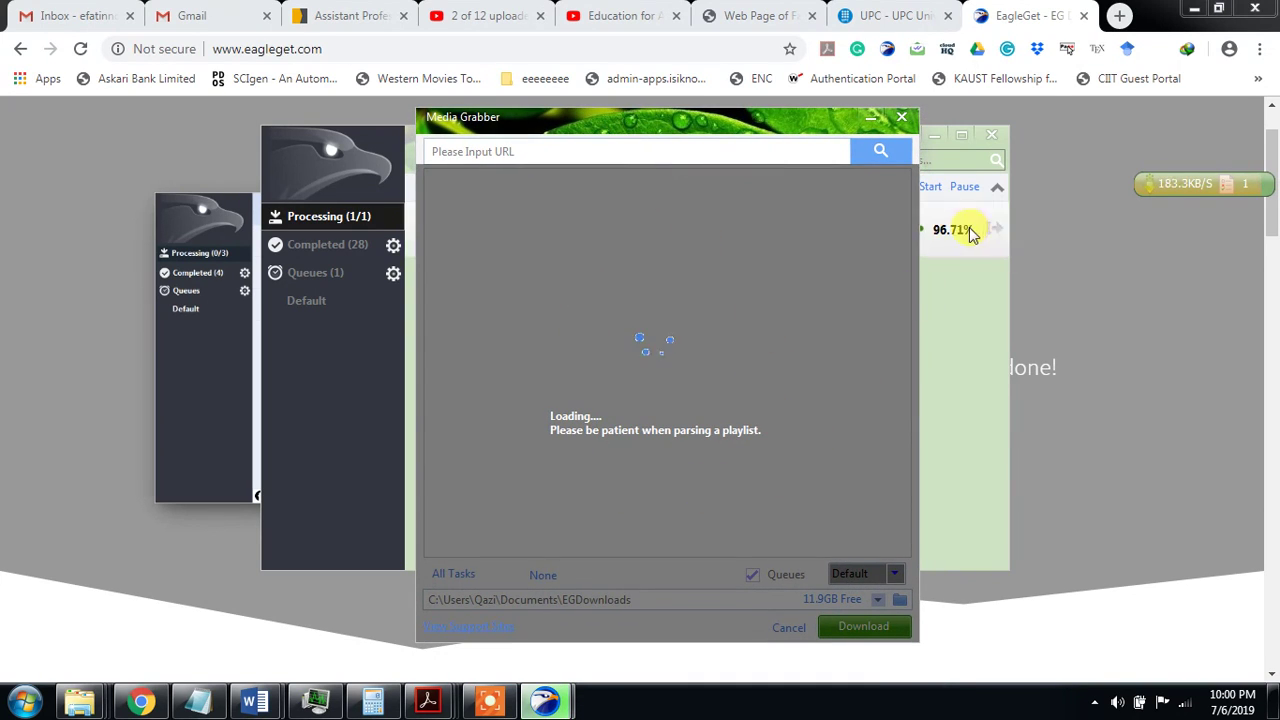
{"action": "left_click", "coordinate": [901, 118]}
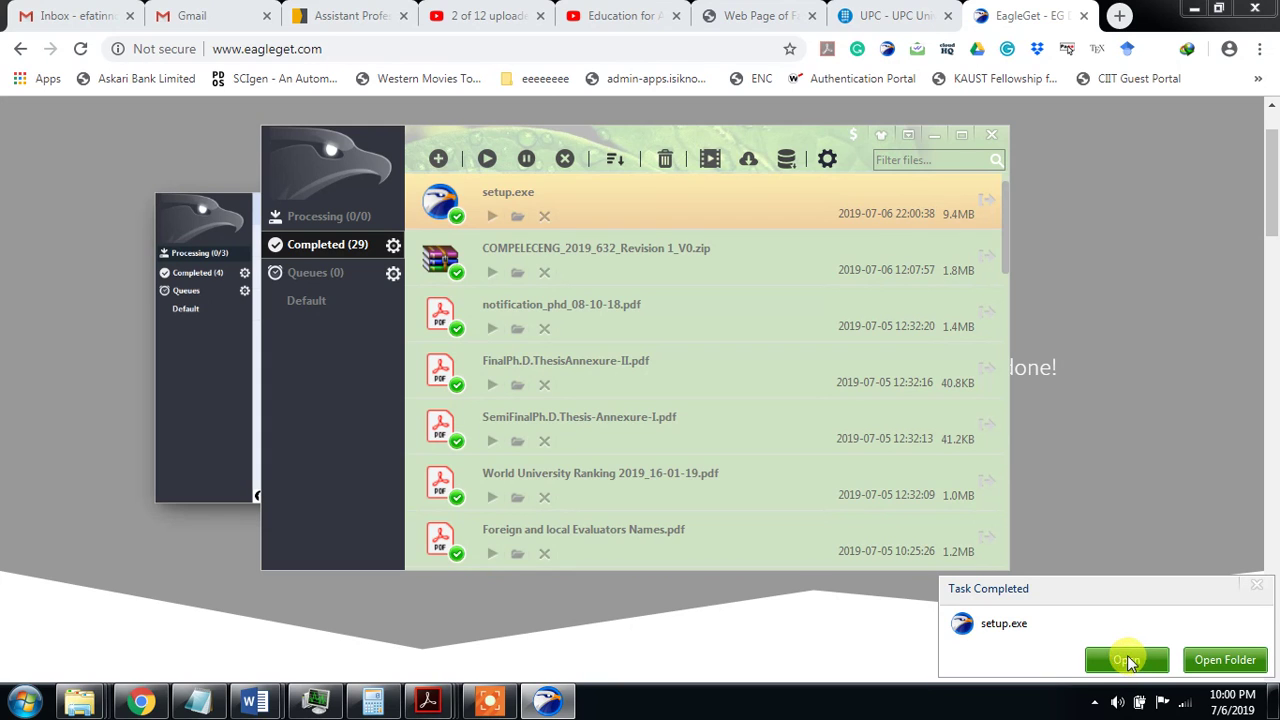
Step: Show the downloaded setup.exe in its EGDownloads folder, check its file size in the properties, and minimize the folder window
{"action": "left_click", "coordinate": [1228, 660]}
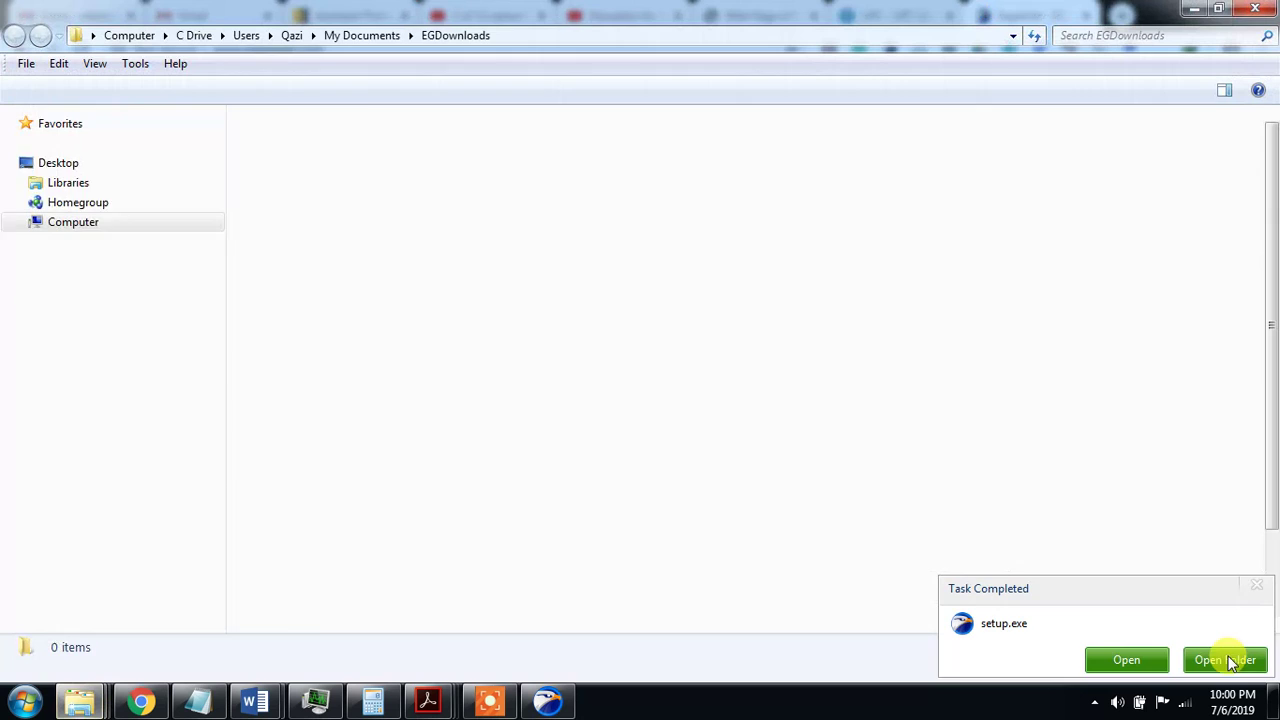
{"action": "scroll", "coordinate": [1055, 497], "scroll_direction": "down", "scroll_amount": 2}
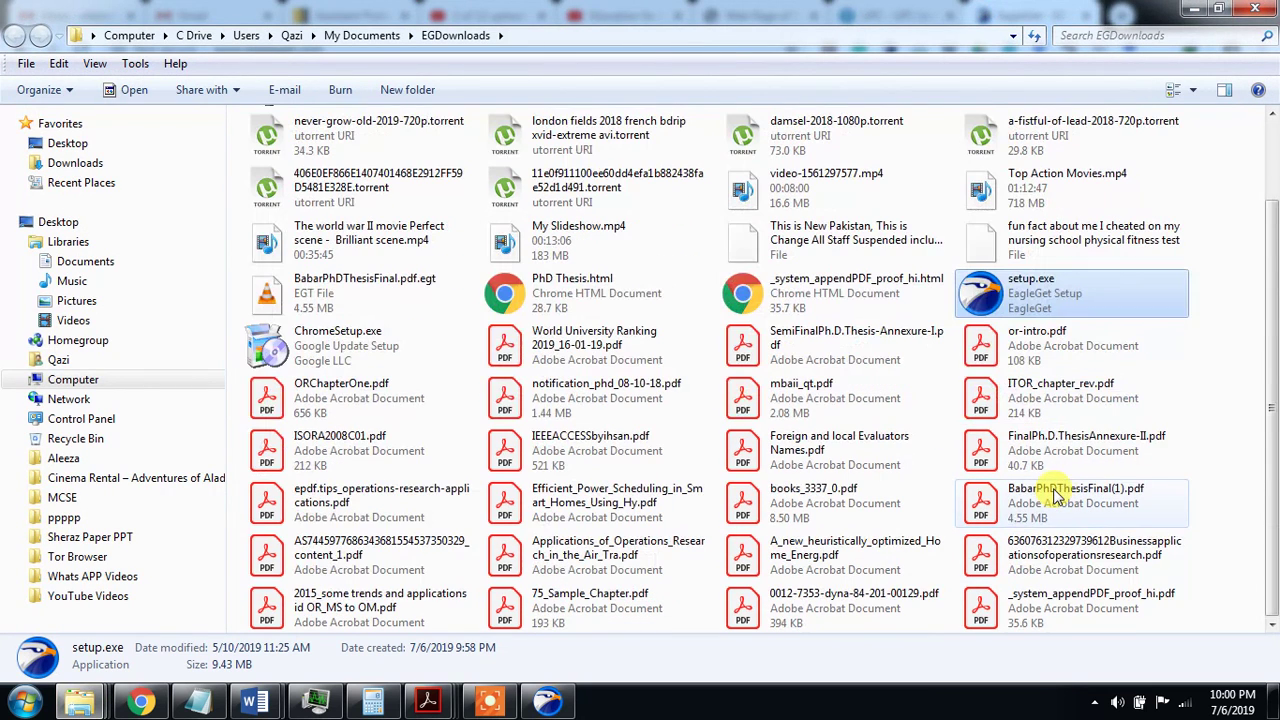
{"action": "right_click", "coordinate": [1027, 285]}
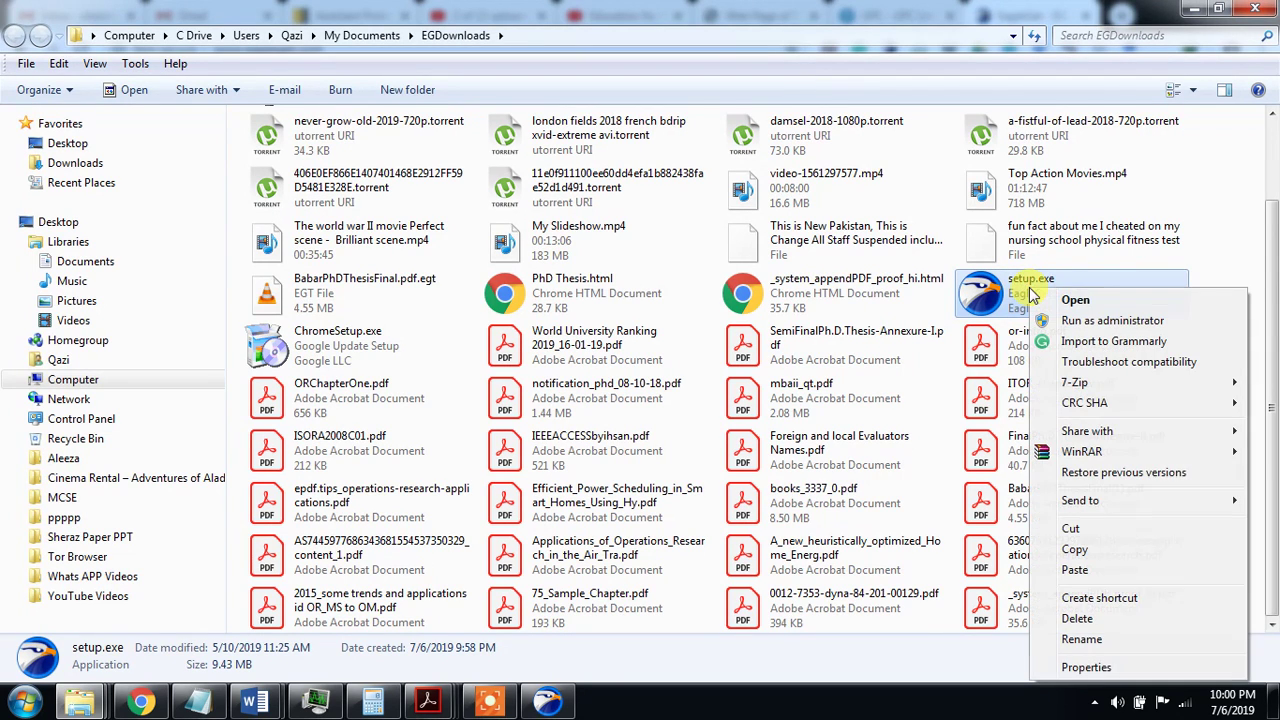
{"action": "left_click", "coordinate": [1105, 666]}
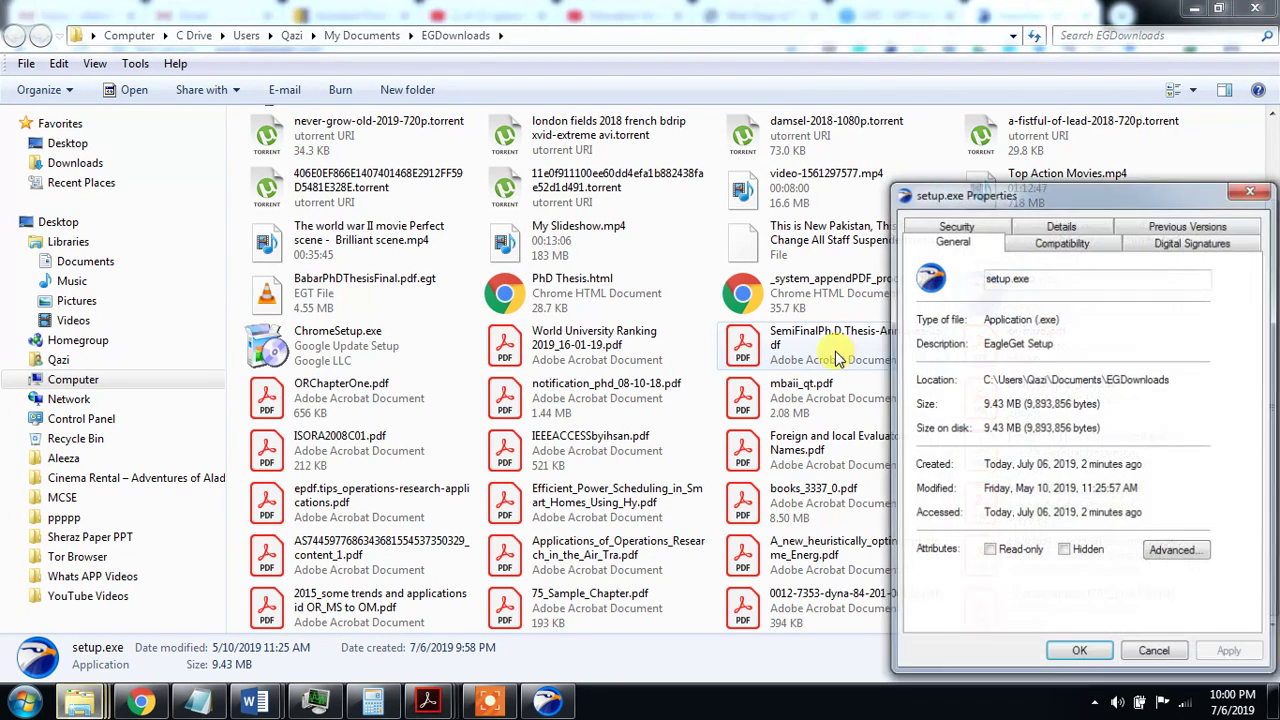
{"action": "left_click_drag", "start_coordinate": [1025, 168], "coordinate": [761, 71]}
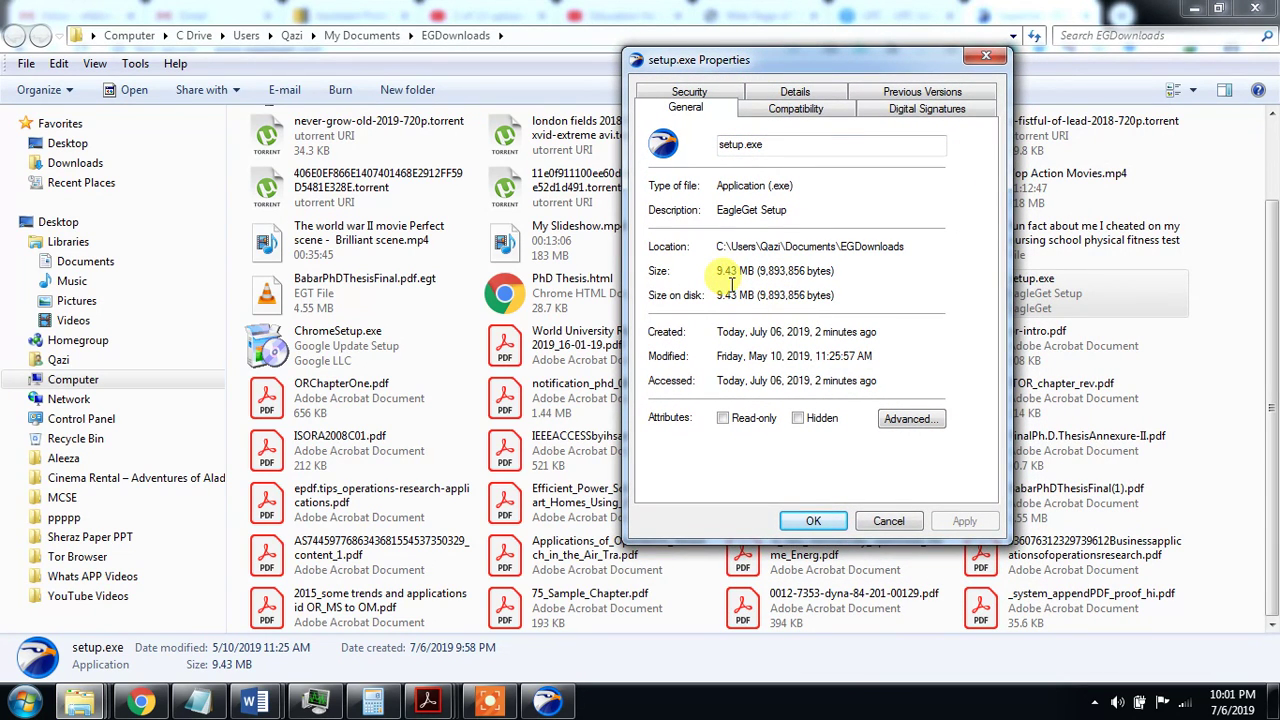
{"action": "left_click", "coordinate": [986, 55]}
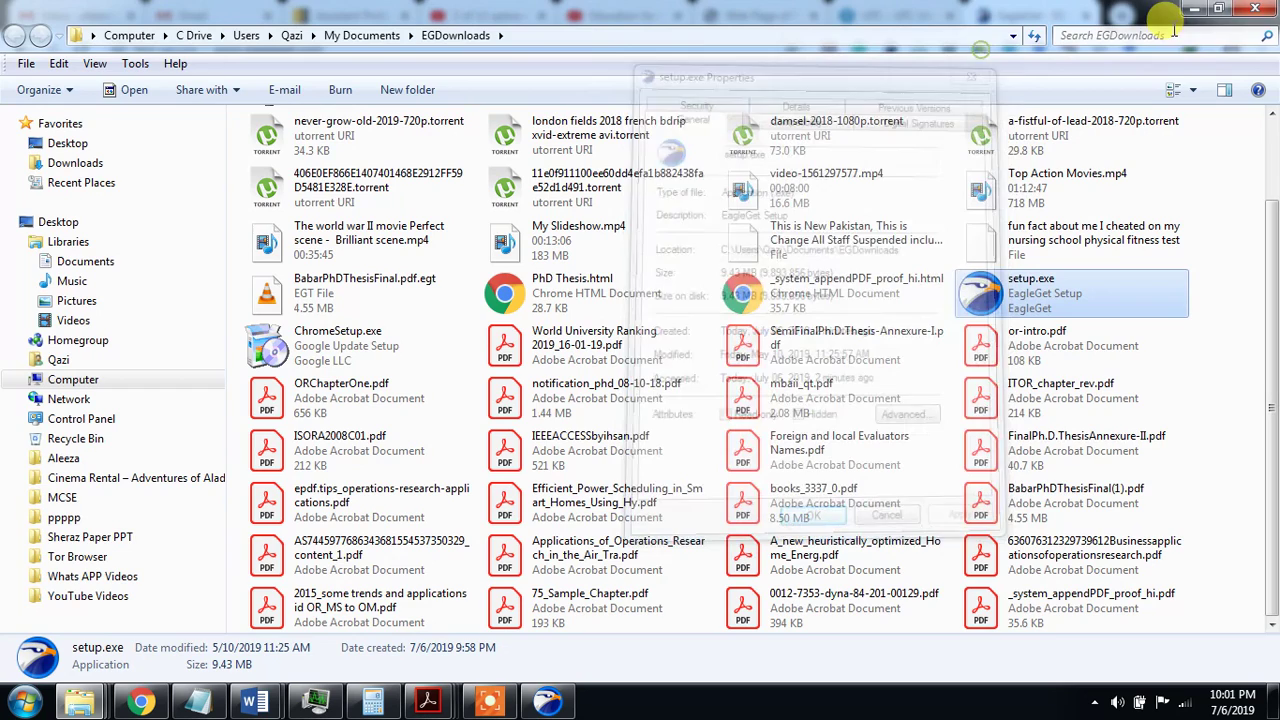
{"action": "left_click", "coordinate": [1190, 12]}
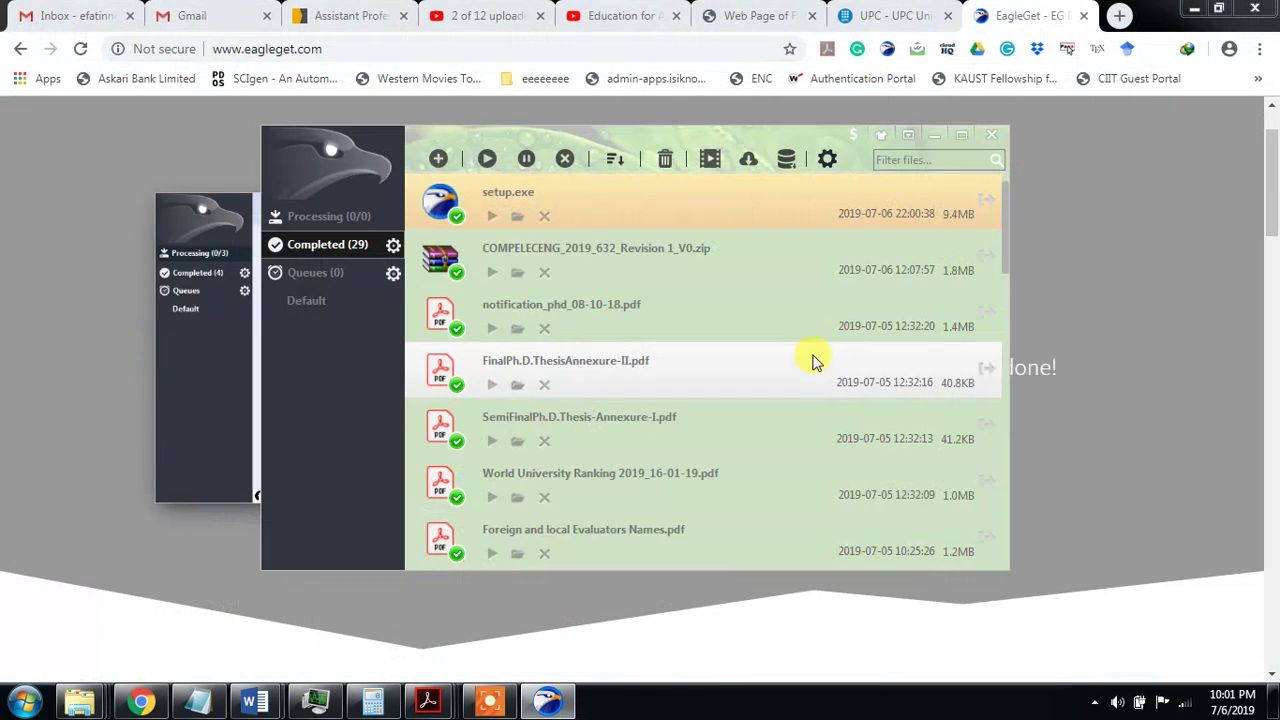
Step: Examine the empty Media Grabber and Batch Download forms, closing each without adding a download
{"action": "left_click", "coordinate": [747, 161]}
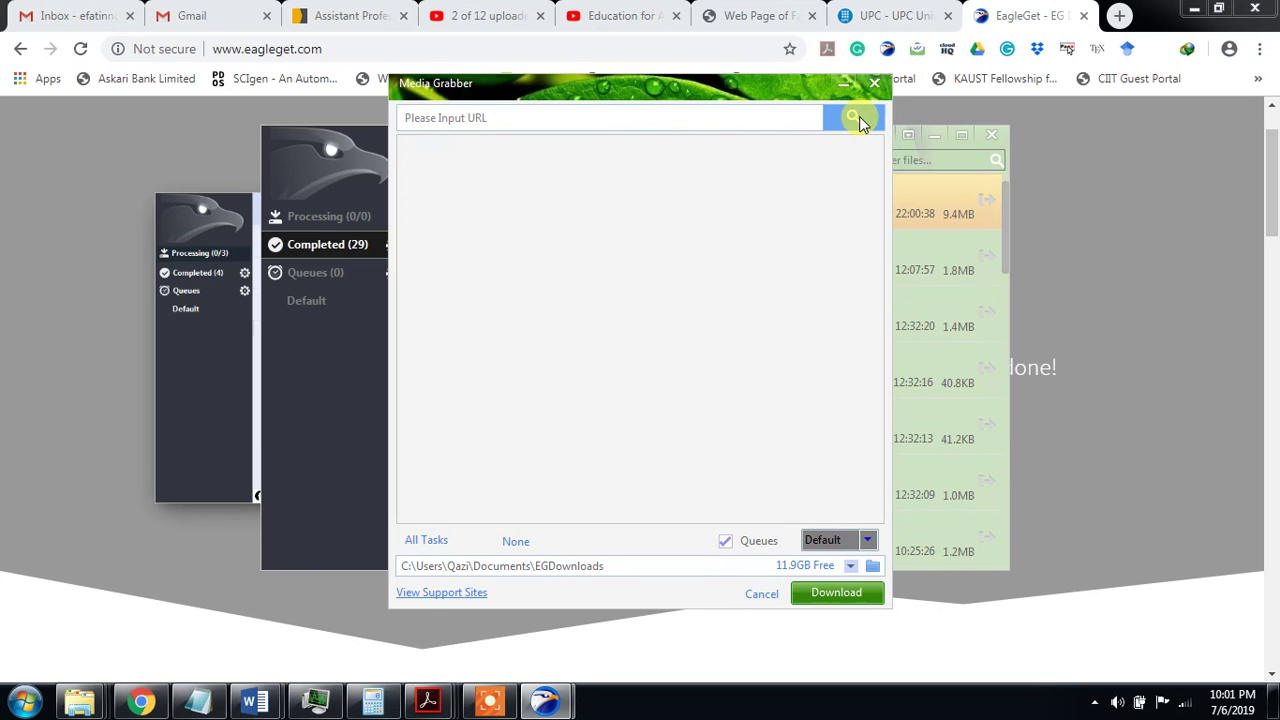
{"action": "left_click", "coordinate": [877, 86]}
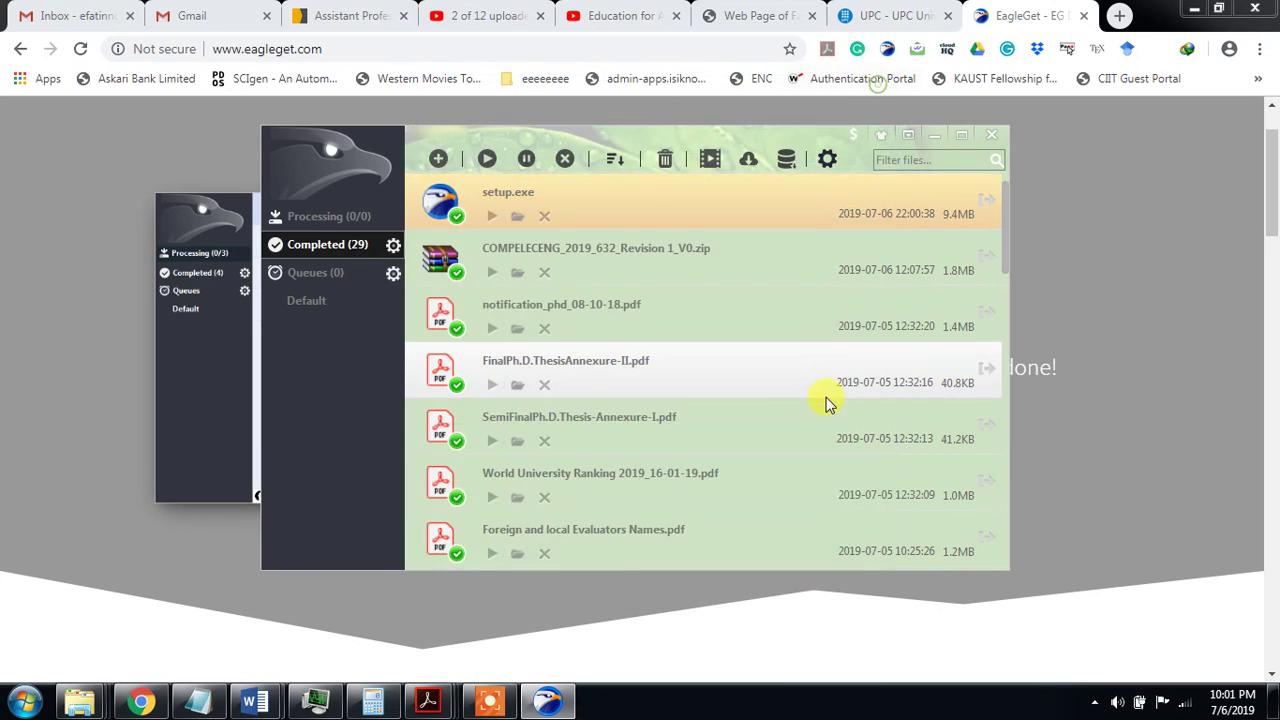
{"action": "left_click", "coordinate": [787, 160]}
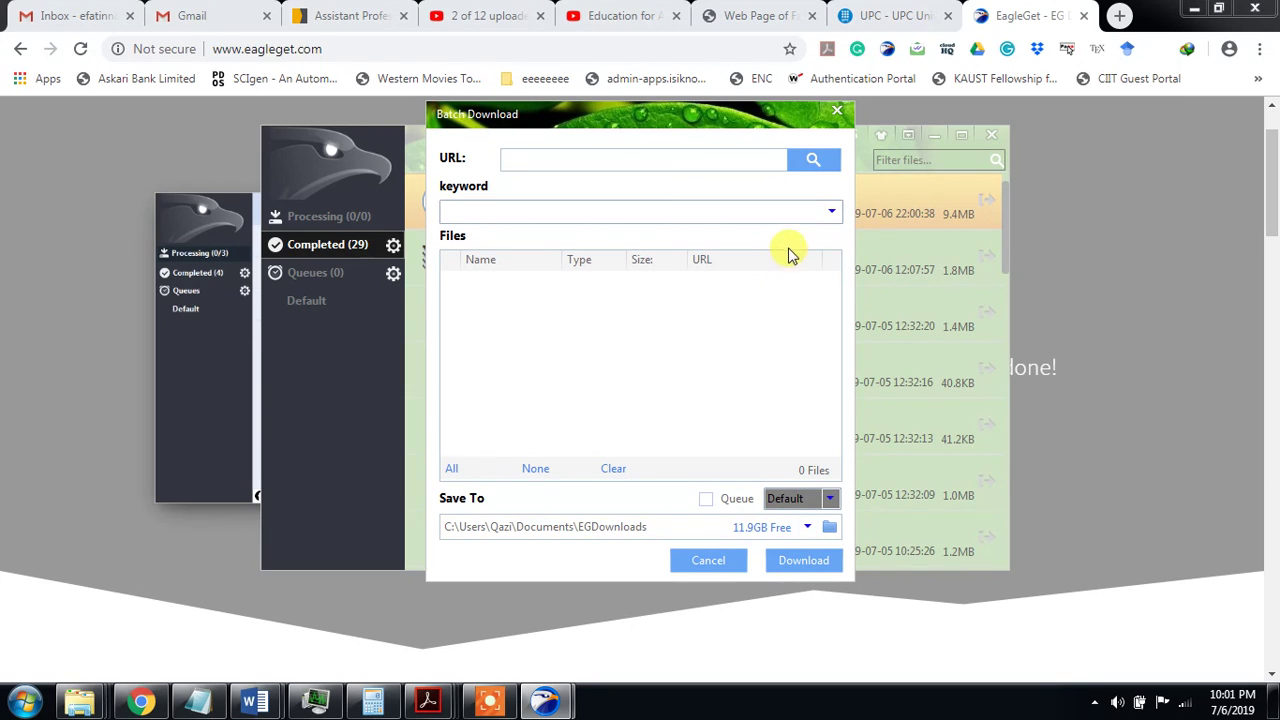
{"action": "left_click", "coordinate": [836, 113]}
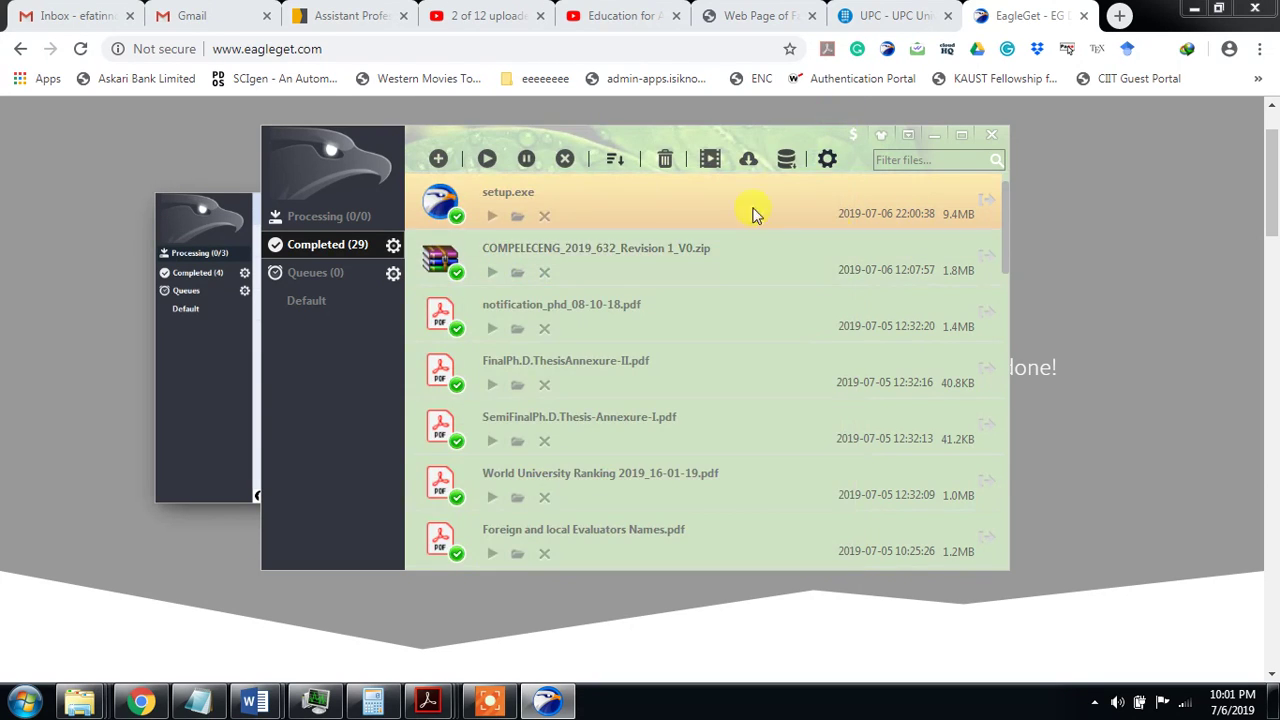
Step: Examine the General settings' default download folder and the Connection settings for retries, threads, simultaneous downloads and speed limit
{"action": "left_click", "coordinate": [834, 166]}
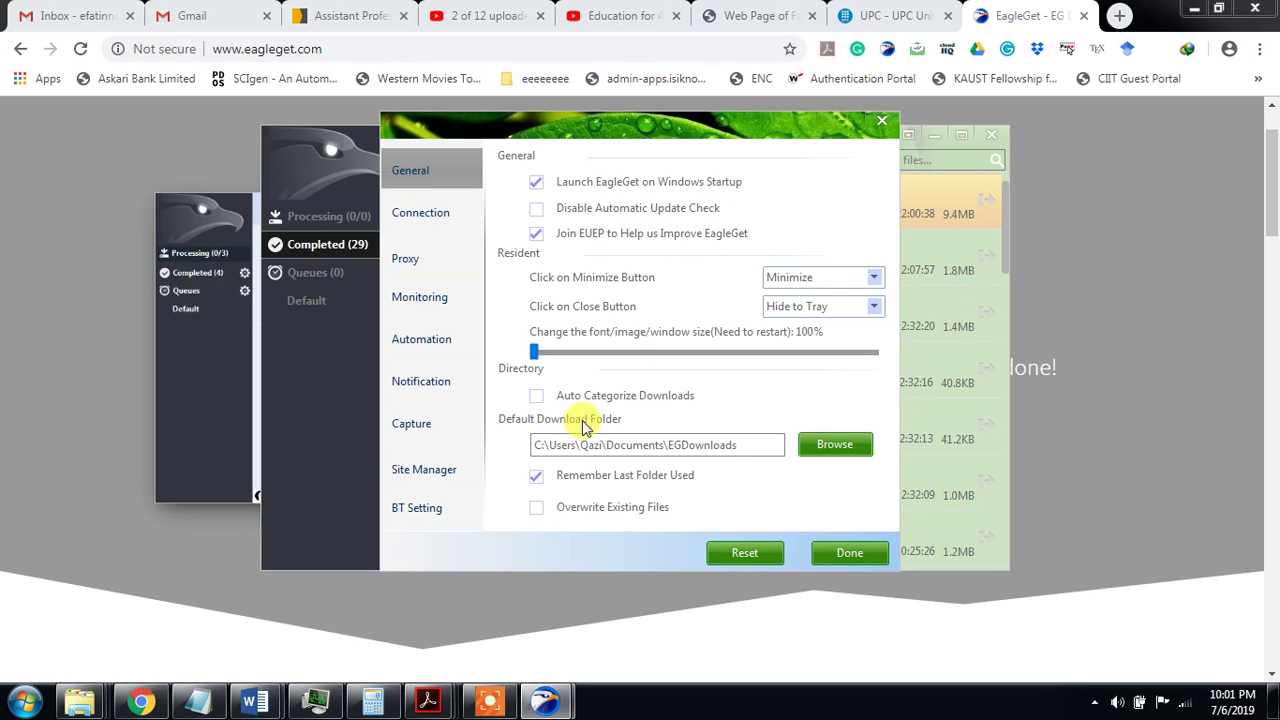
{"action": "left_click", "coordinate": [748, 446]}
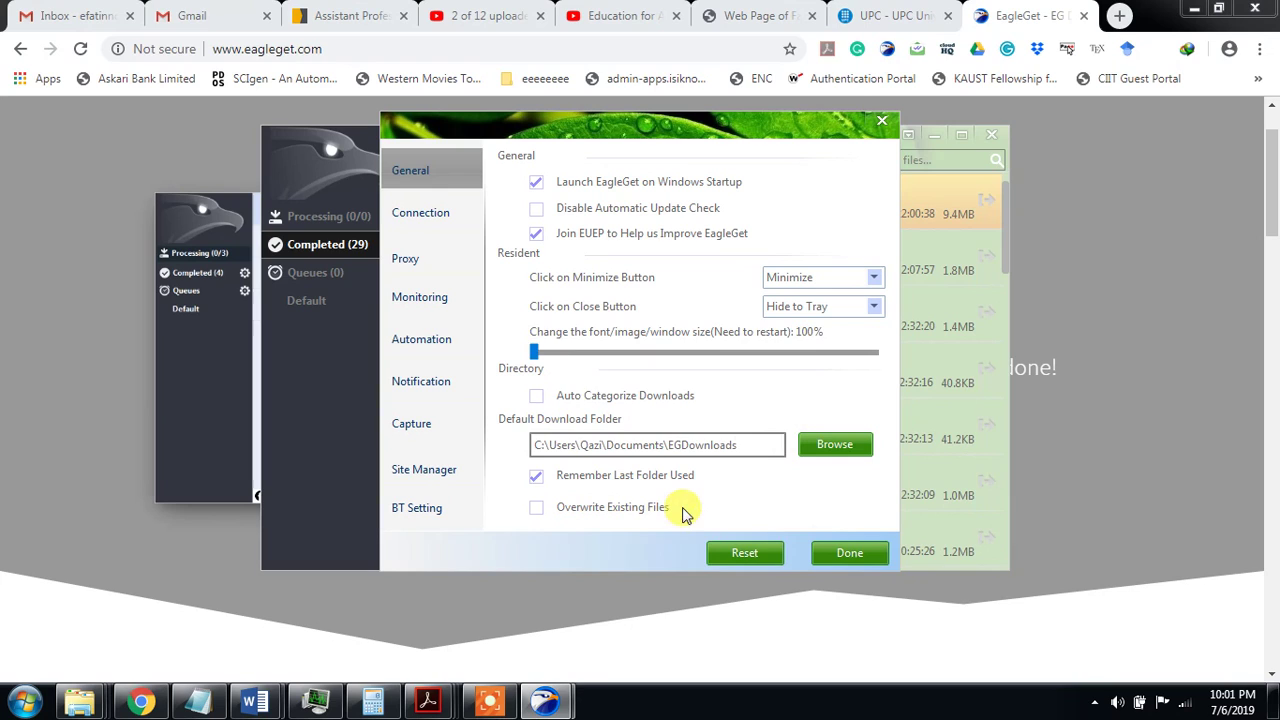
{"action": "left_click", "coordinate": [425, 218]}
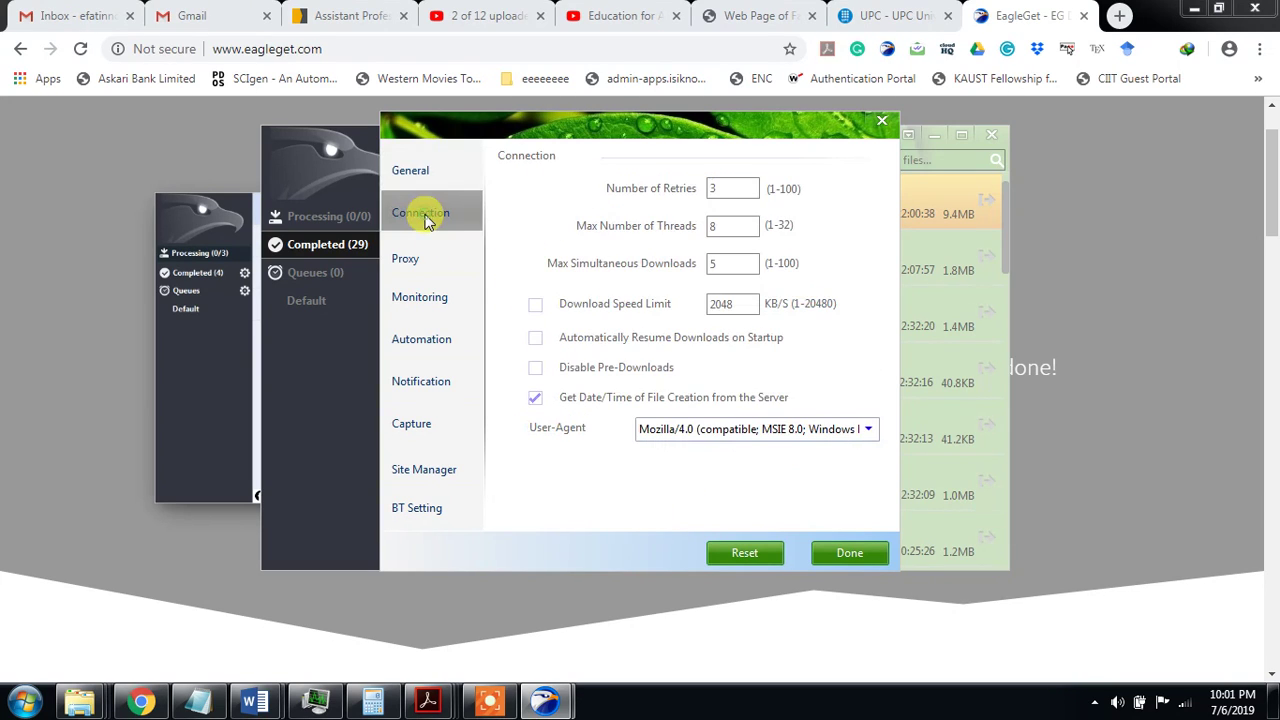
{"action": "left_click", "coordinate": [745, 190]}
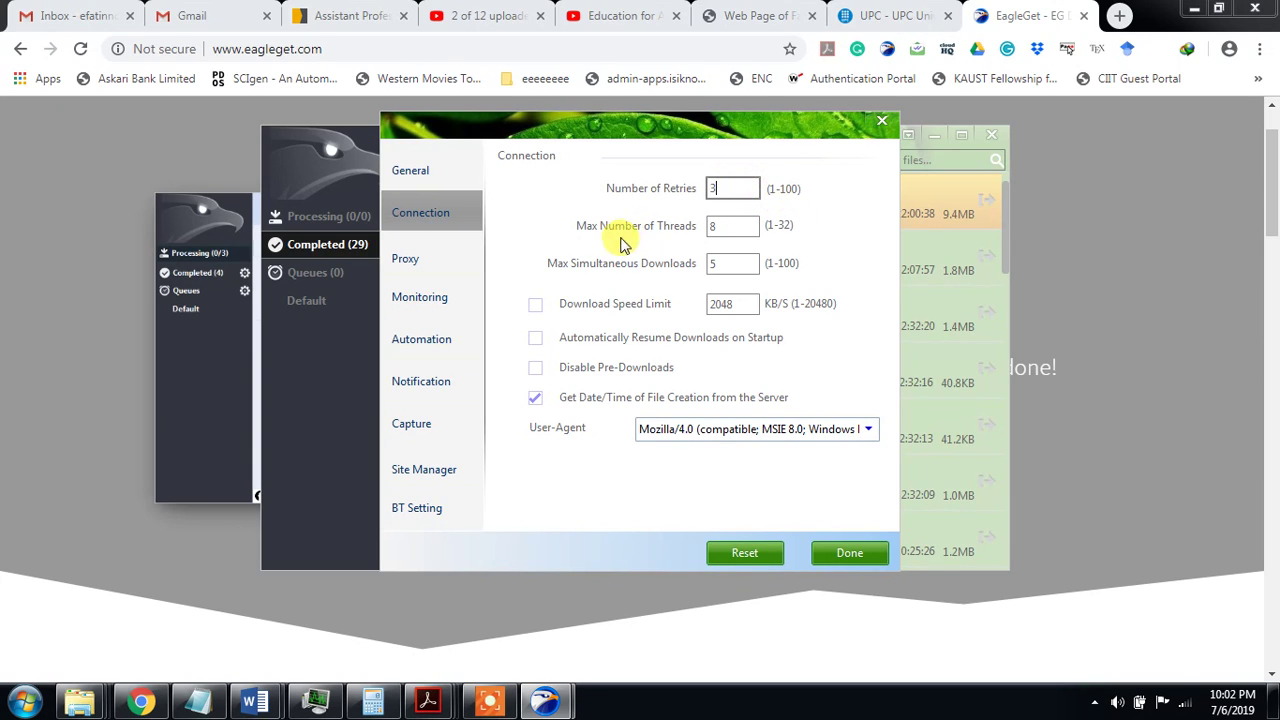
{"action": "left_click", "coordinate": [722, 226]}
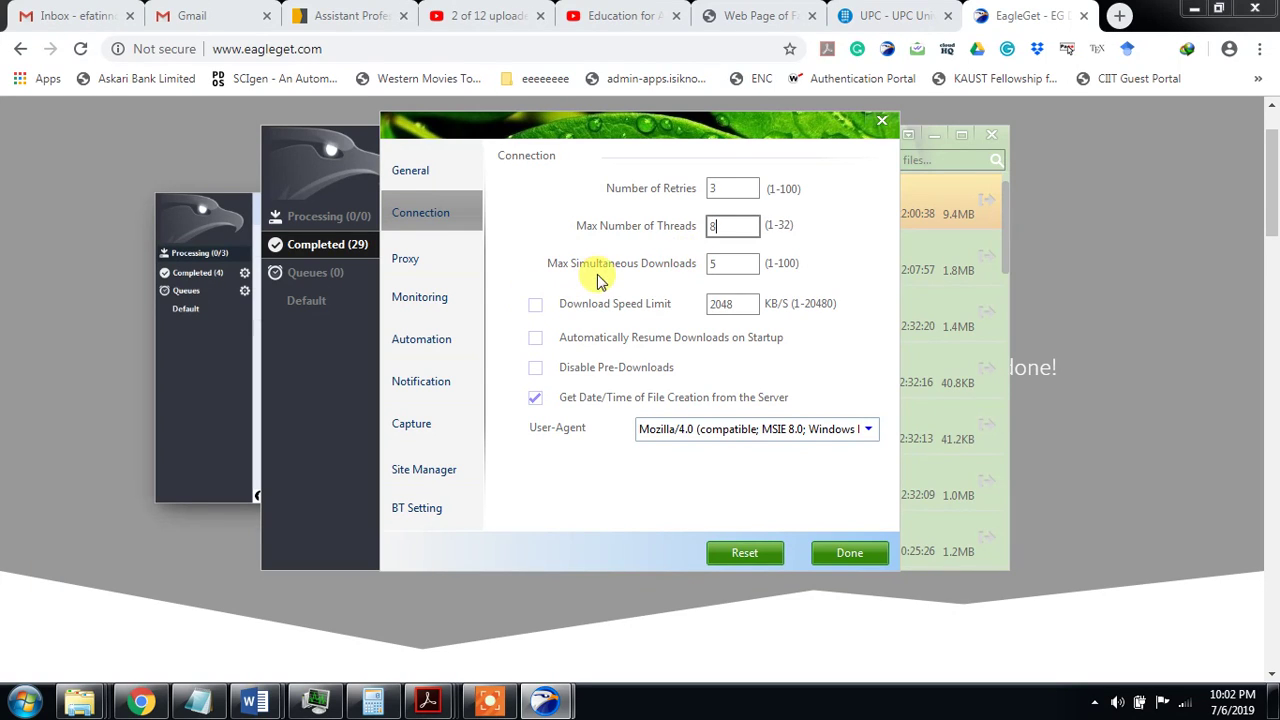
{"action": "left_click", "coordinate": [727, 263]}
{"action": "left_click", "coordinate": [744, 305]}
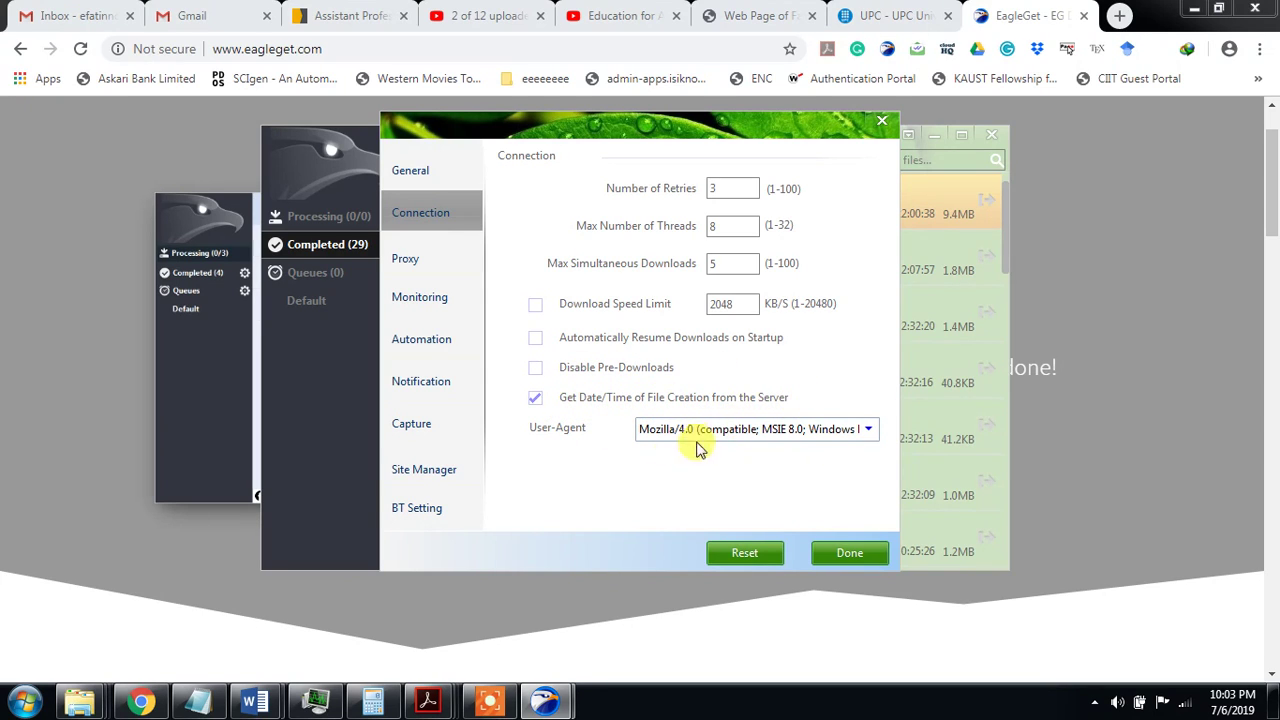
Step: Examine the Proxy and Monitoring settings, including browser integration and automatic file types, cancelling the file chooser without adding a browser
{"action": "left_click", "coordinate": [405, 262]}
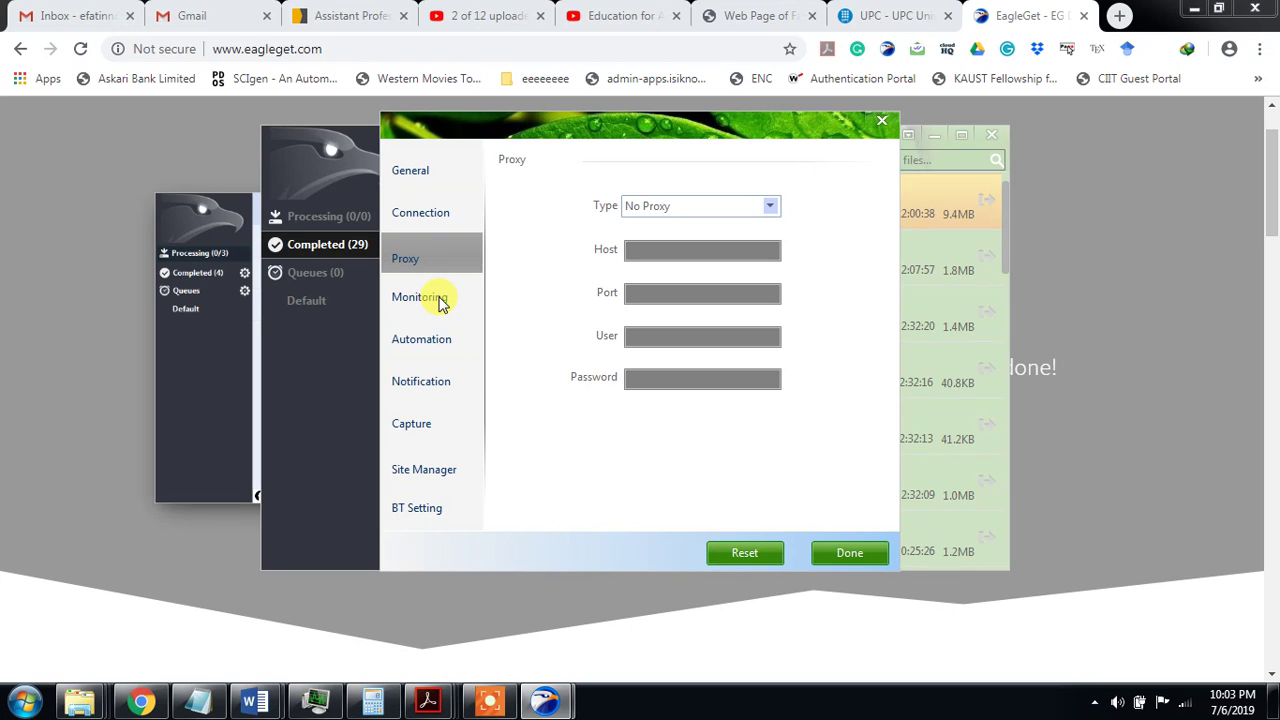
{"action": "left_click", "coordinate": [441, 300]}
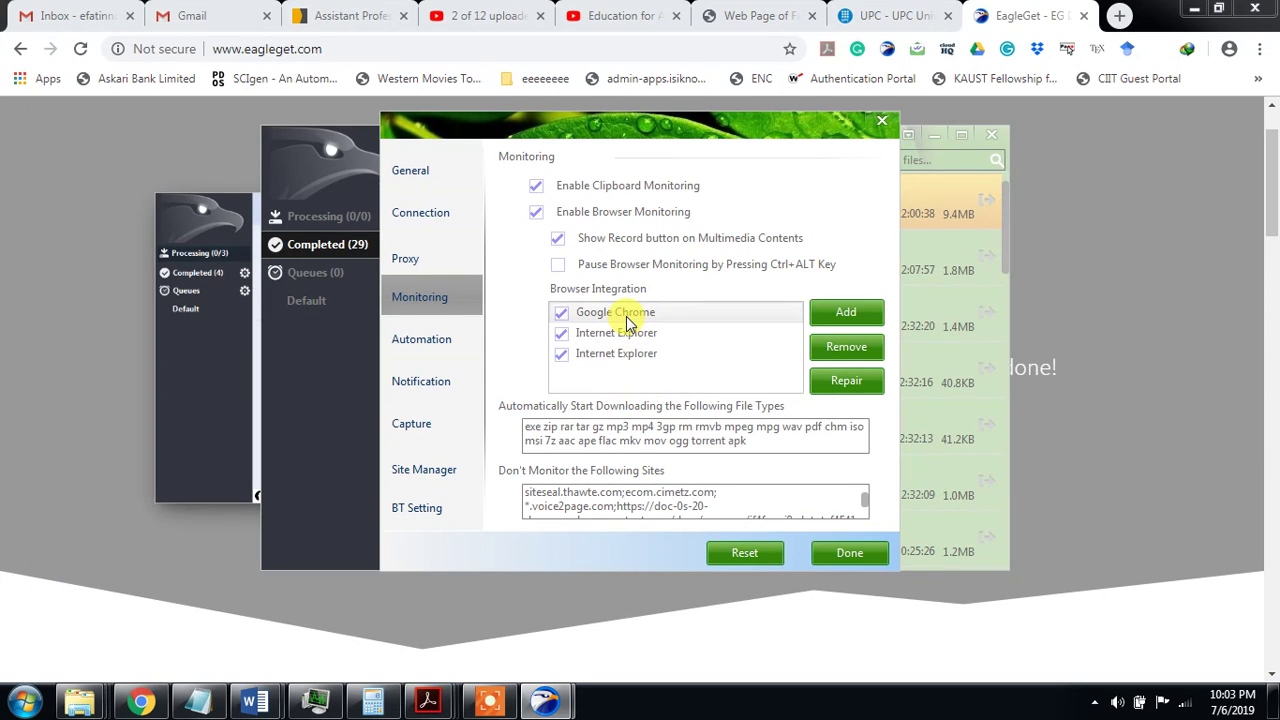
{"action": "left_click", "coordinate": [847, 315]}
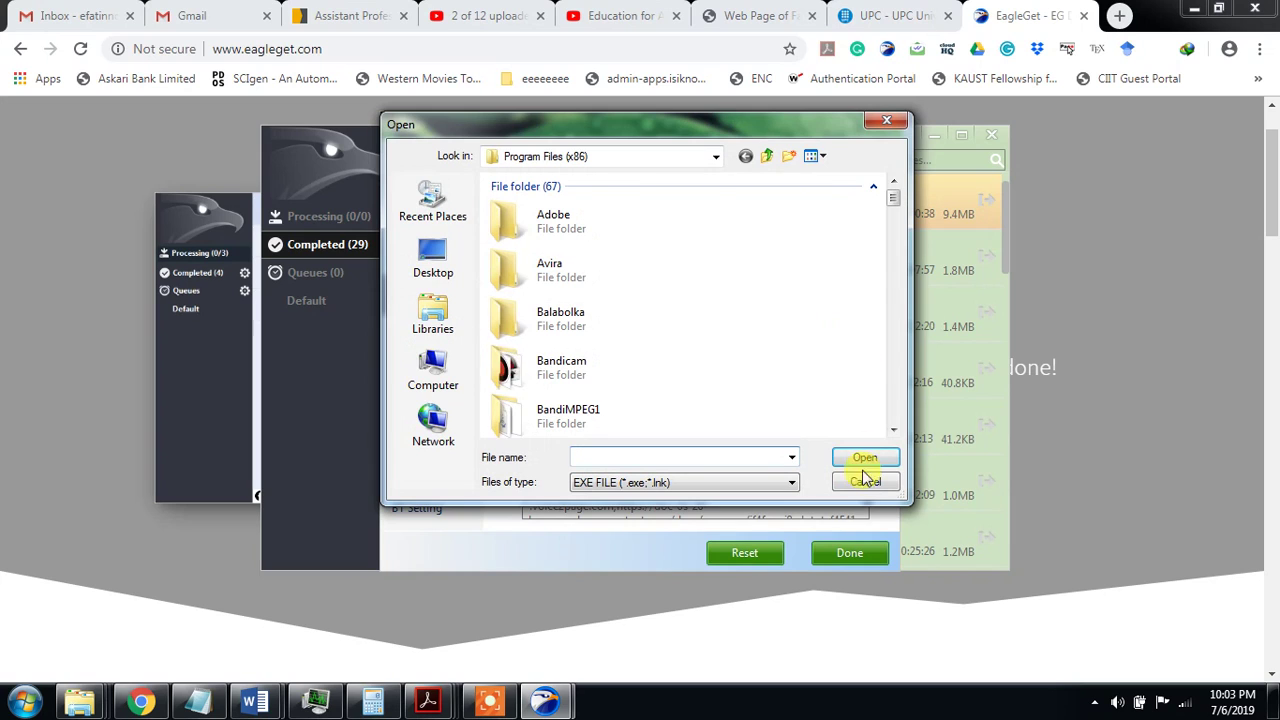
{"action": "left_click", "coordinate": [865, 481]}
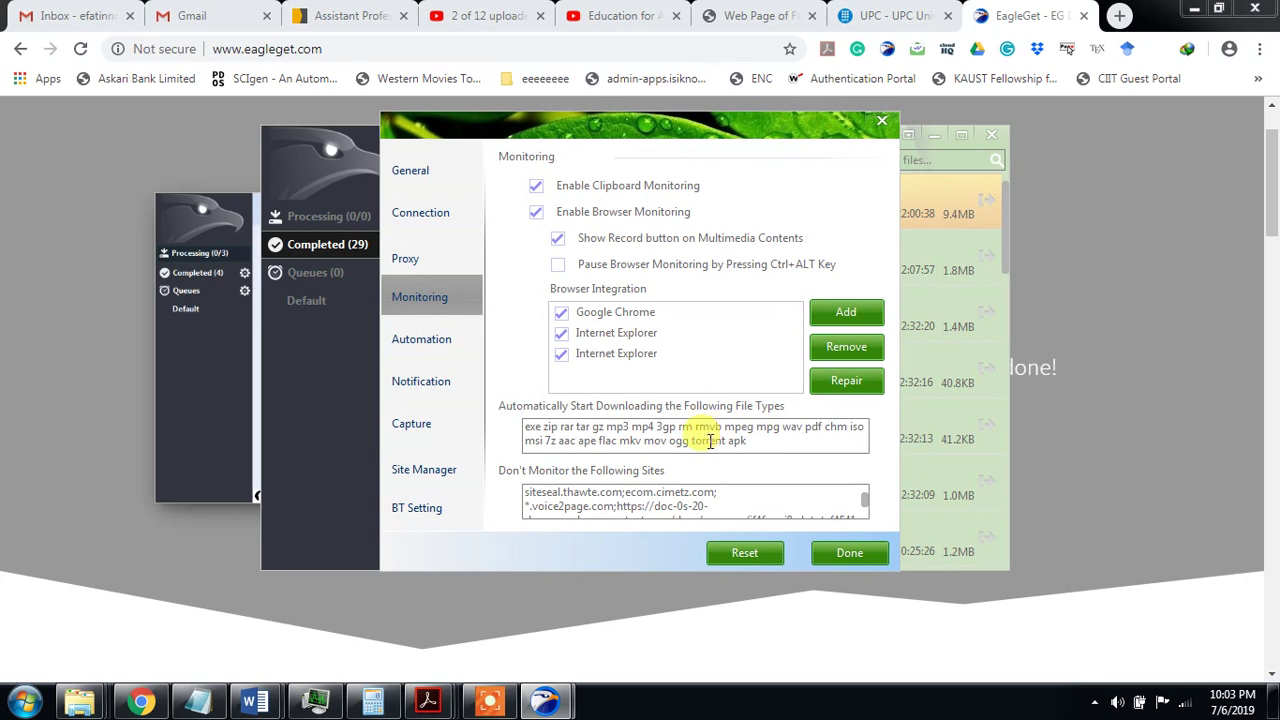
{"action": "left_click_drag", "start_coordinate": [752, 441], "coordinate": [511, 425]}
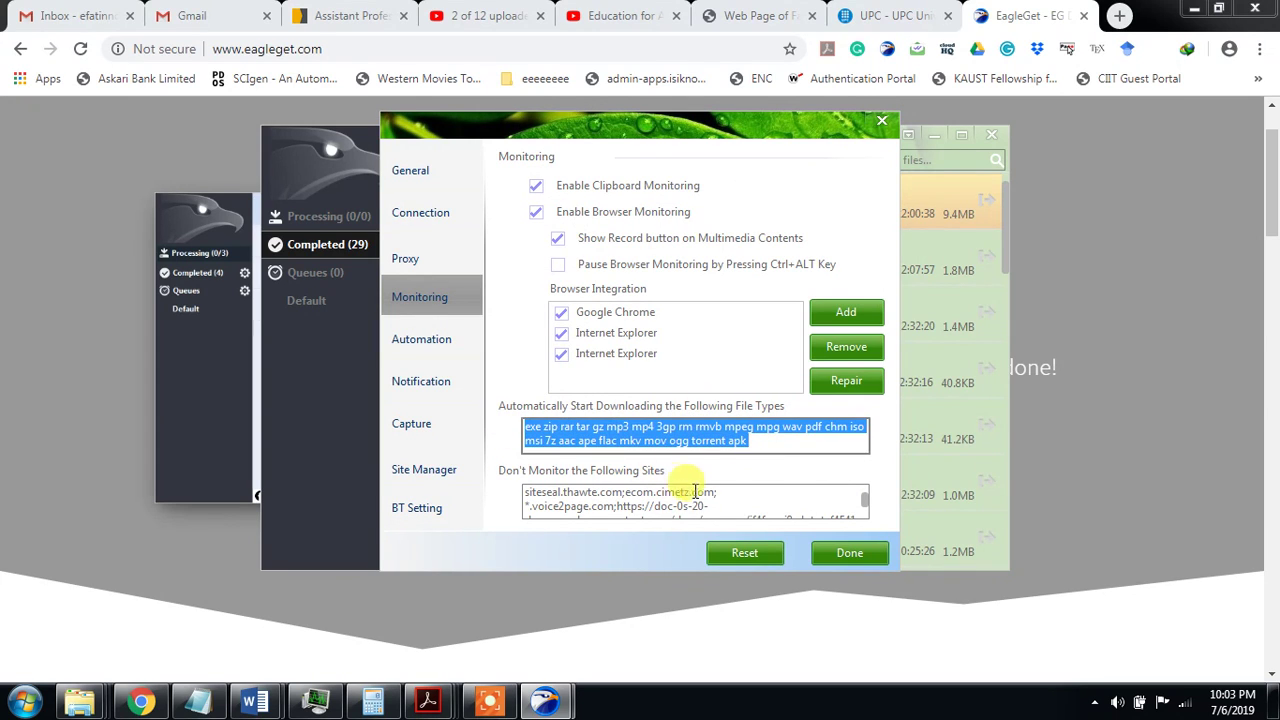
Step: Examine the Automation, Notification and Capture settings, including the video sniffer's maximum number and its list of media types
{"action": "left_click", "coordinate": [421, 341]}
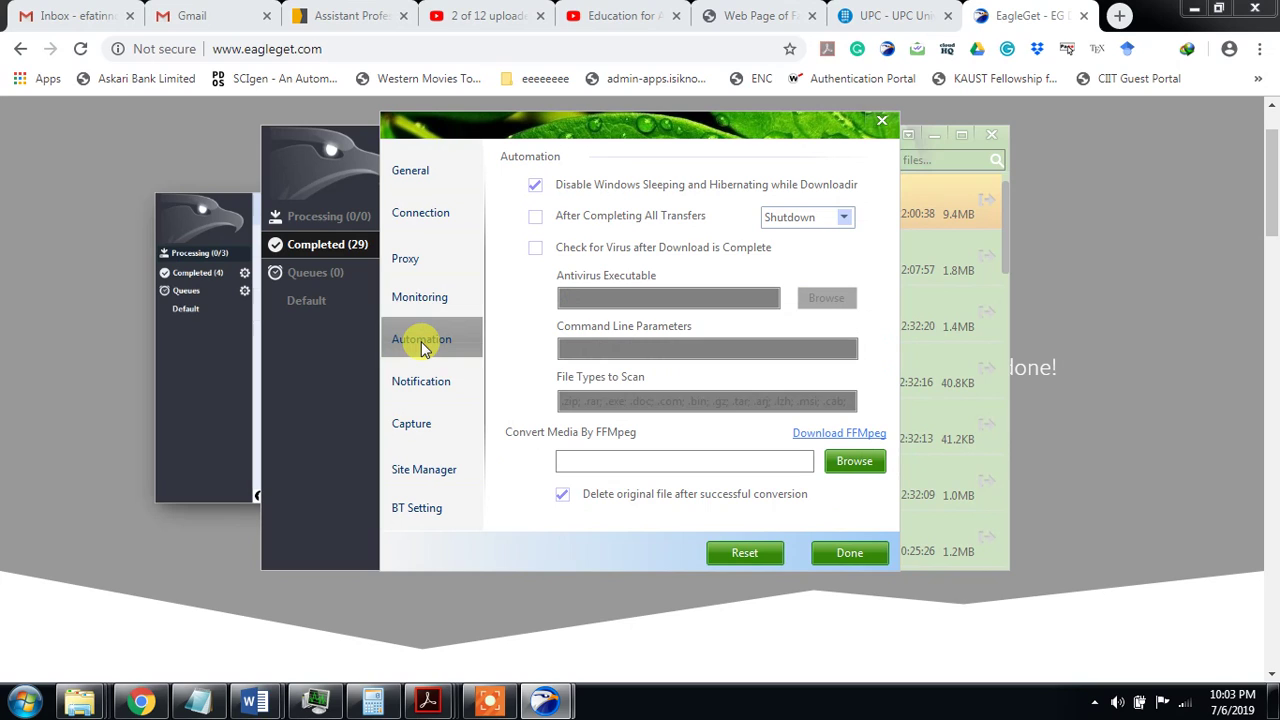
{"action": "left_click", "coordinate": [443, 390]}
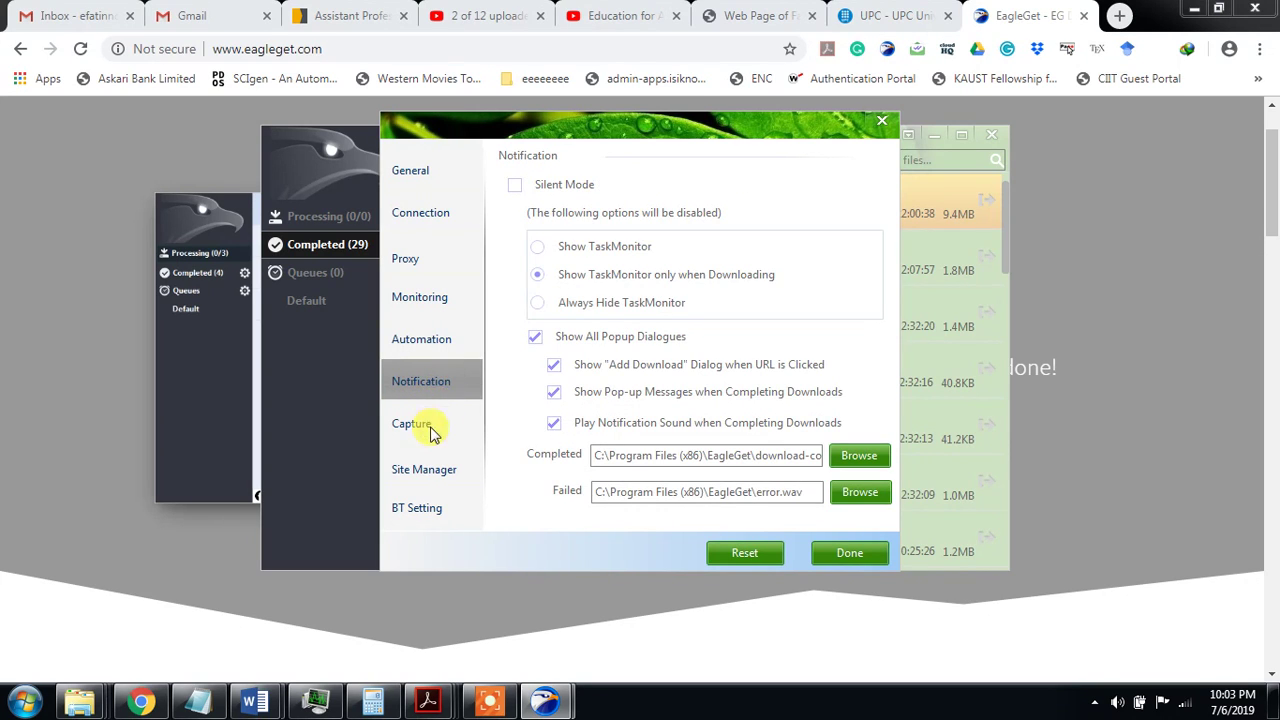
{"action": "left_click", "coordinate": [432, 431]}
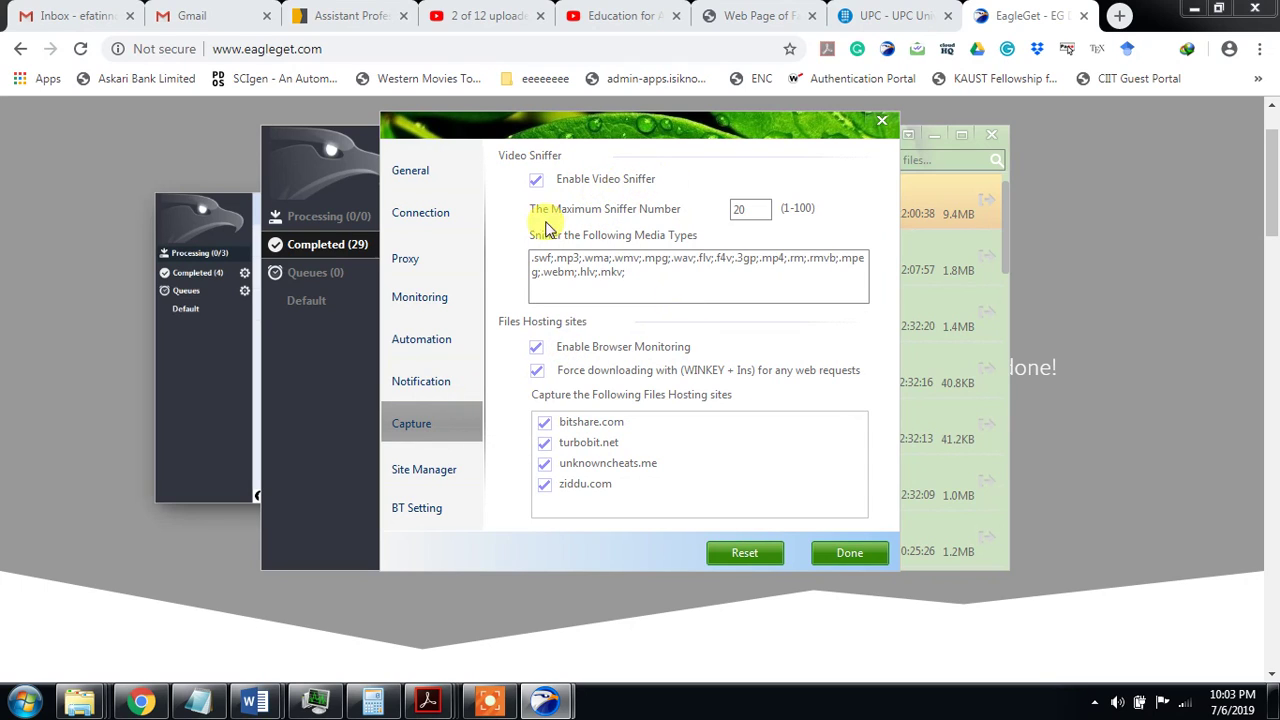
{"action": "left_click", "coordinate": [765, 210]}
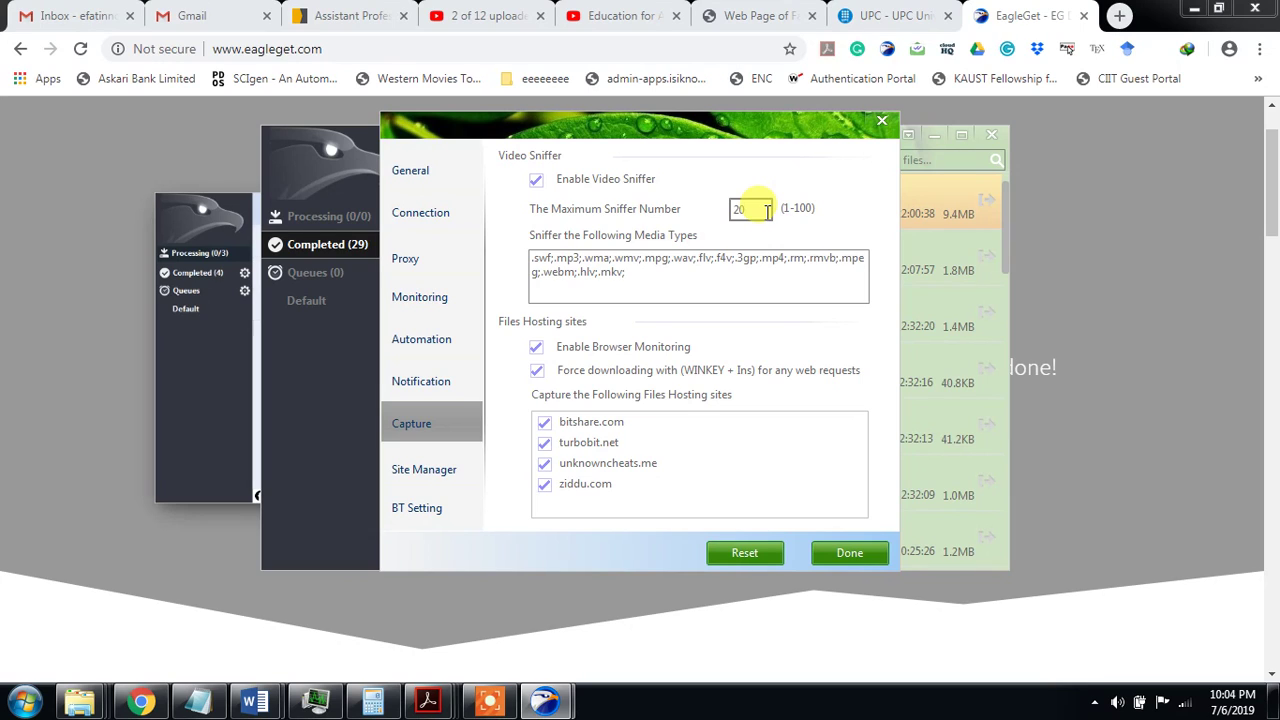
{"action": "left_click_drag", "start_coordinate": [700, 283], "coordinate": [505, 257]}
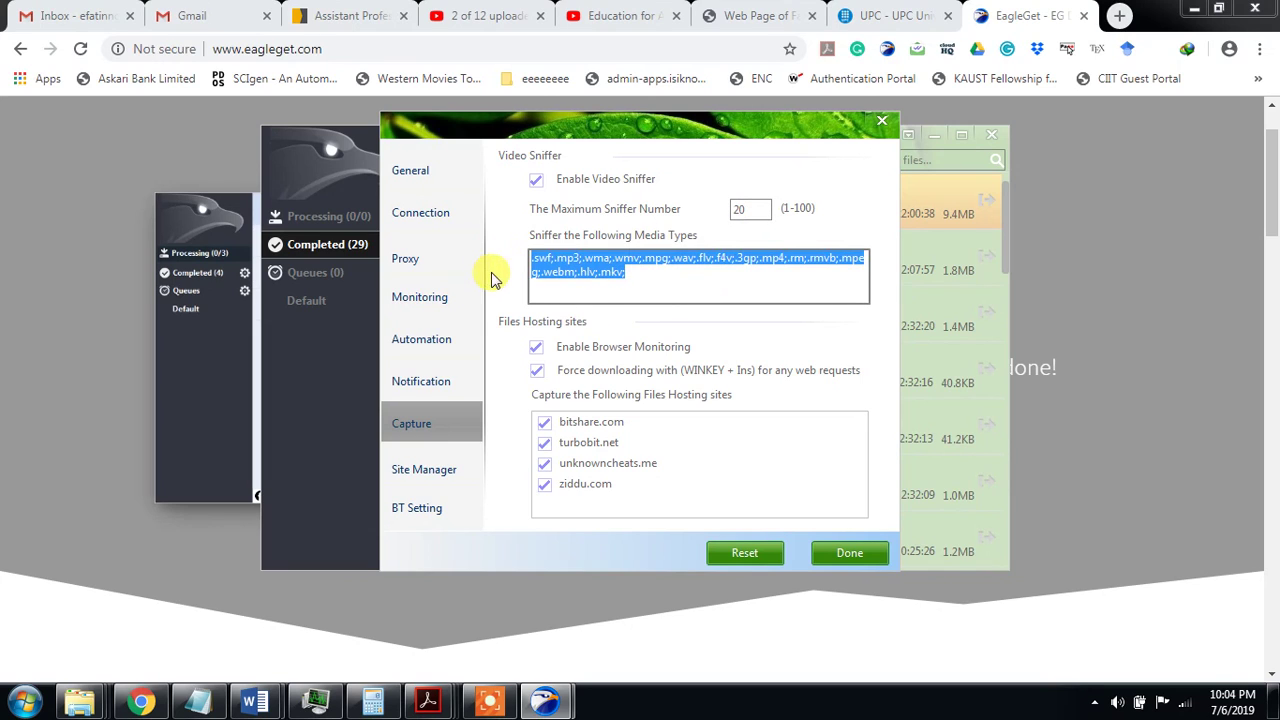
{"action": "left_click", "coordinate": [490, 271]}
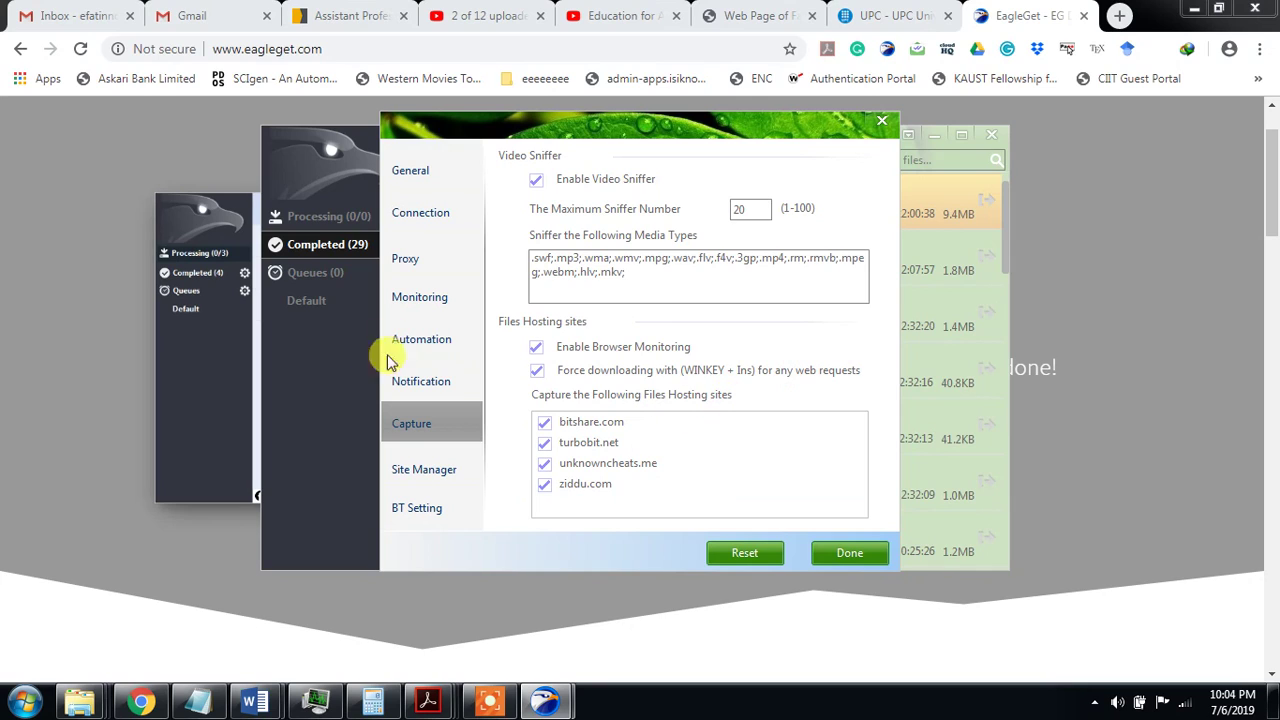
Step: Examine the Site Manager and BT settings, cancelling the blank new-site form, and close the settings window
{"action": "left_click", "coordinate": [437, 470]}
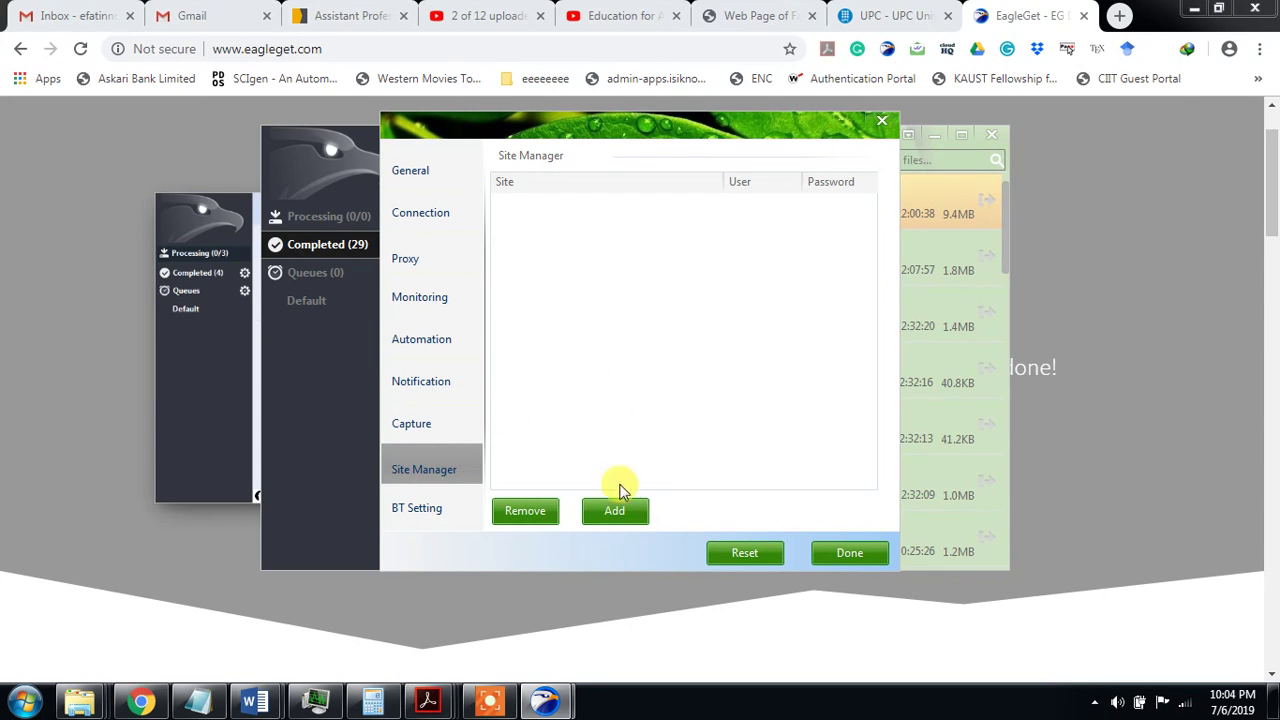
{"action": "left_click", "coordinate": [619, 511]}
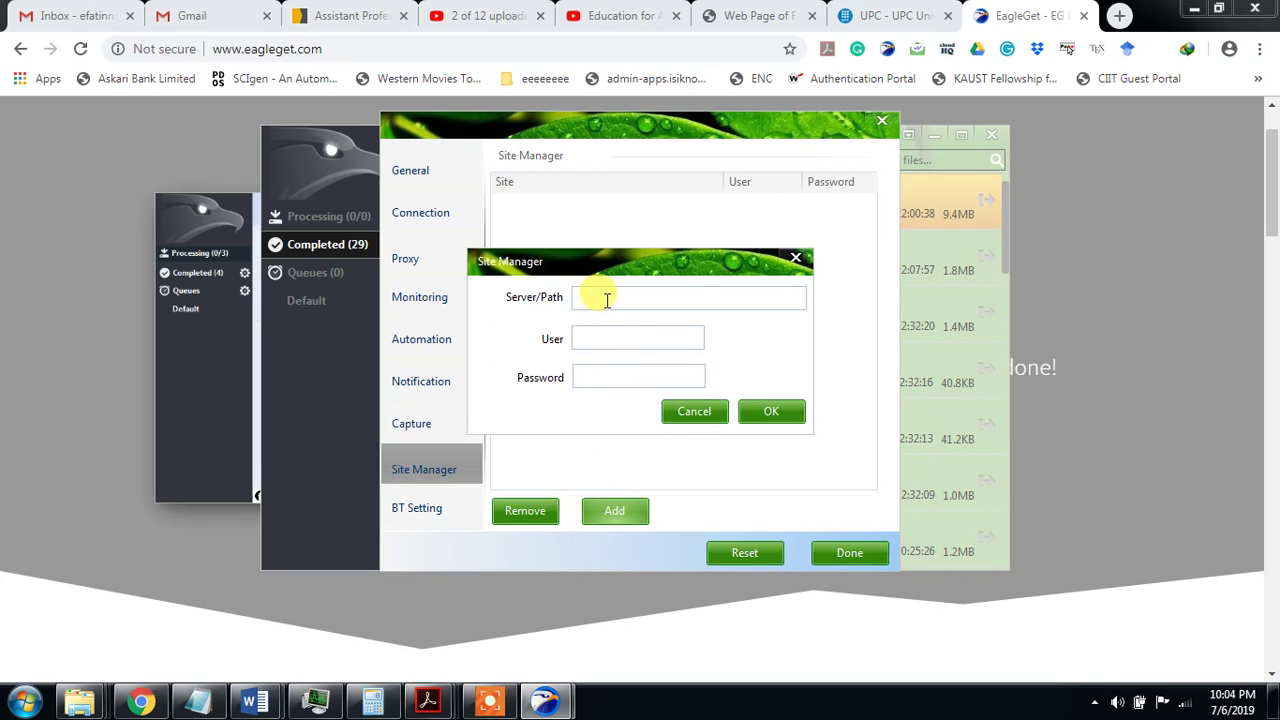
{"action": "left_click", "coordinate": [686, 416]}
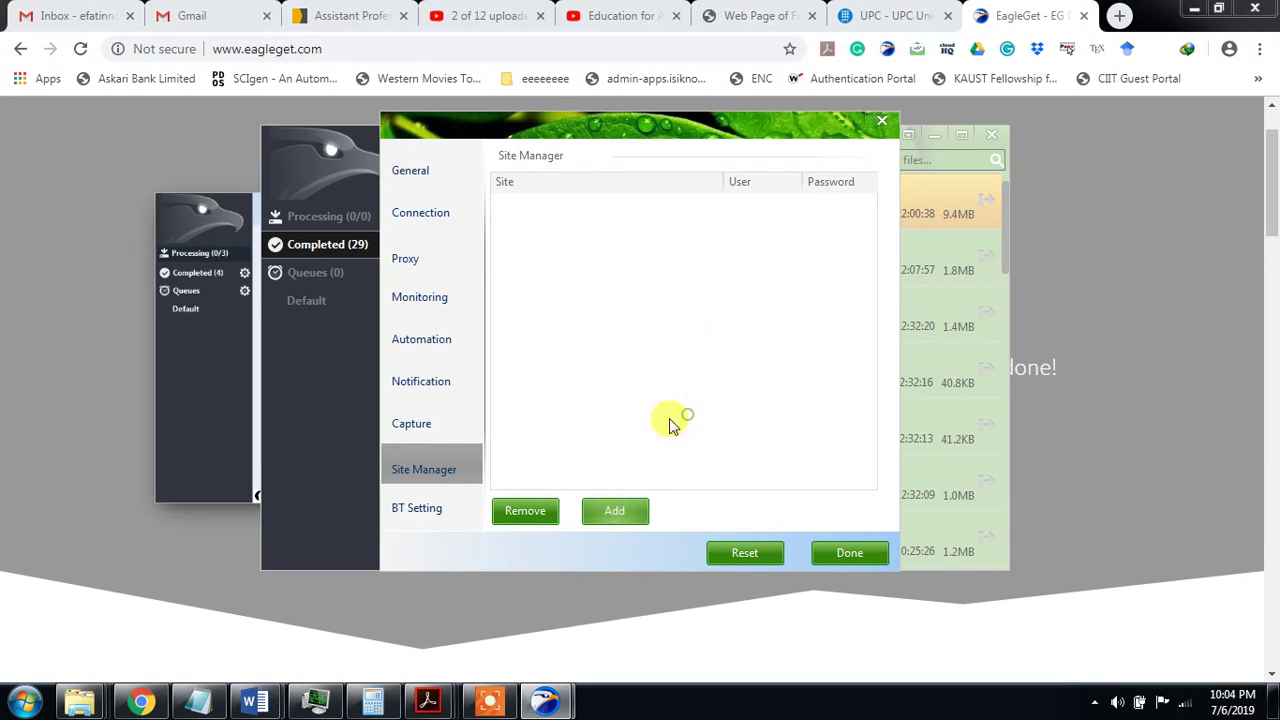
{"action": "left_click", "coordinate": [431, 507]}
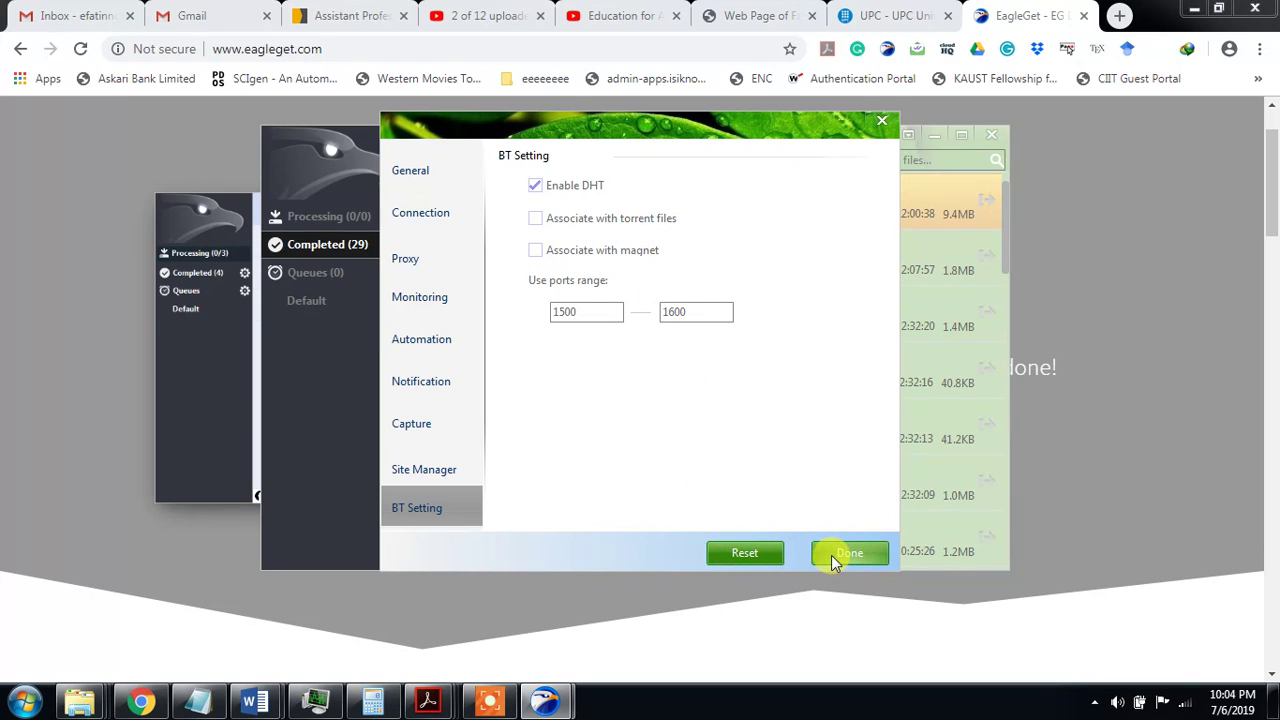
{"action": "left_click", "coordinate": [878, 125]}
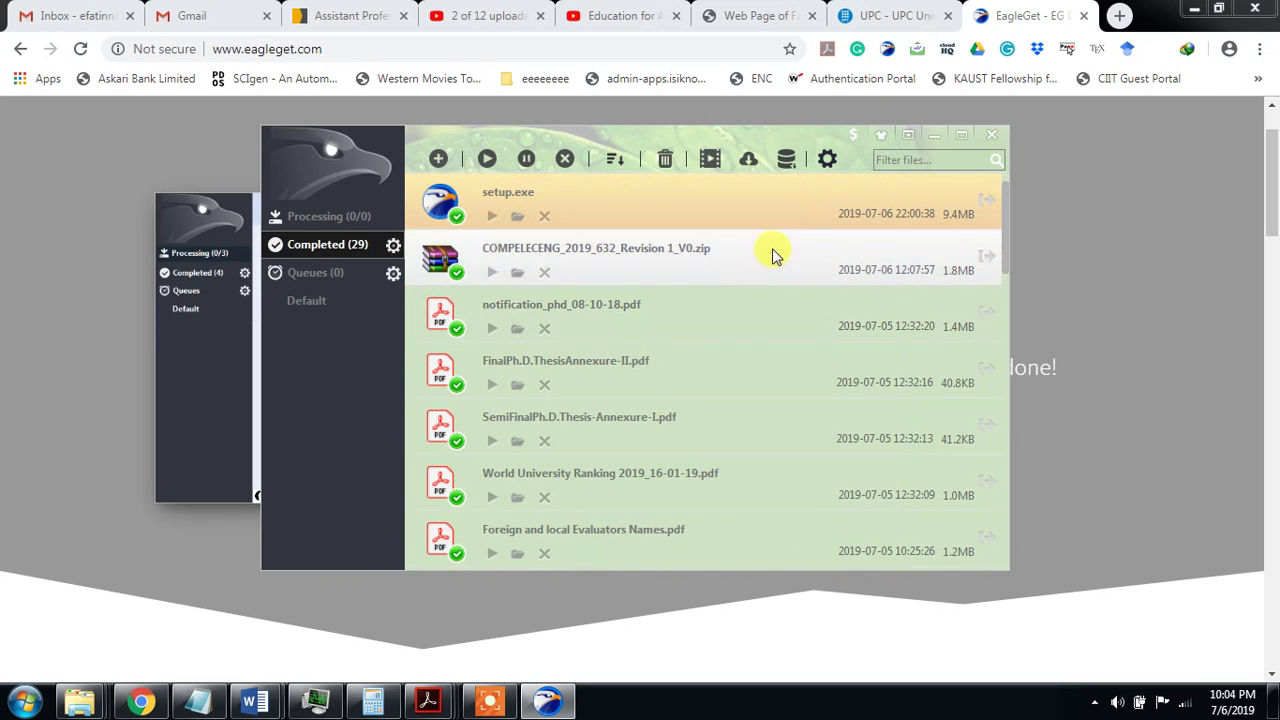
Step: Try several preset theme colours on the main window, including blue, olive green and magenta
{"action": "left_click", "coordinate": [874, 143]}
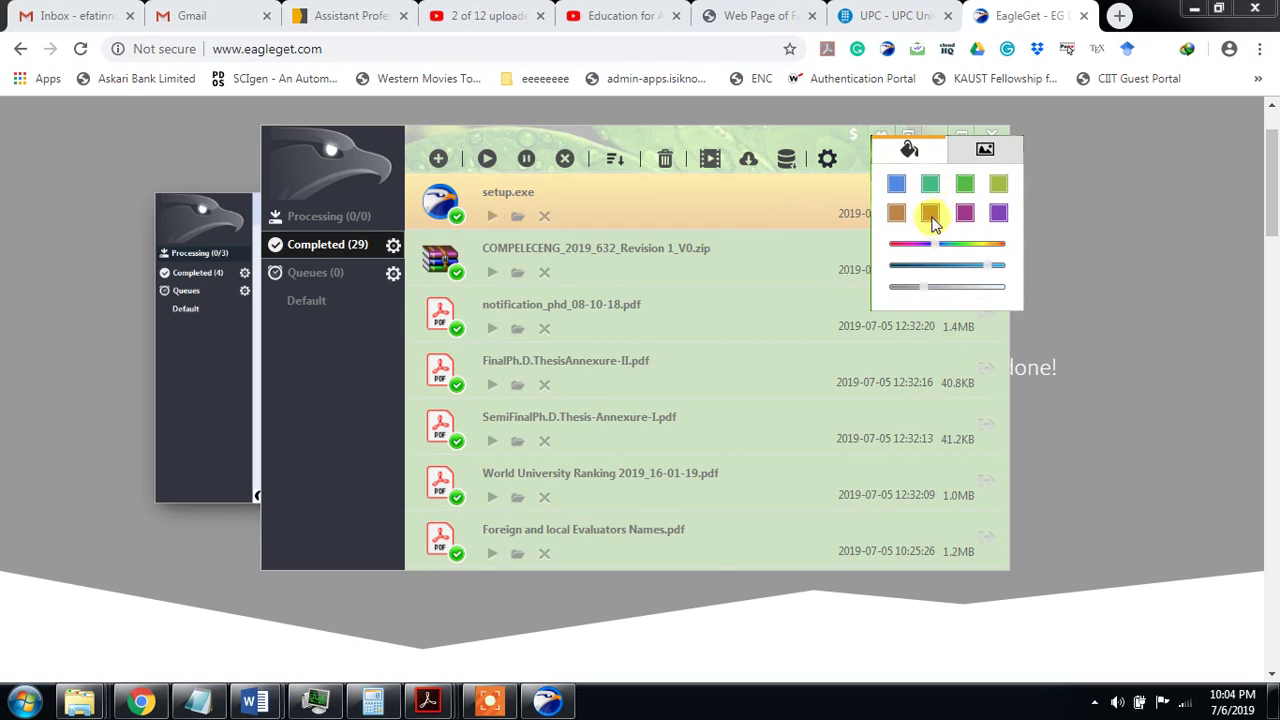
{"action": "left_click", "coordinate": [897, 185]}
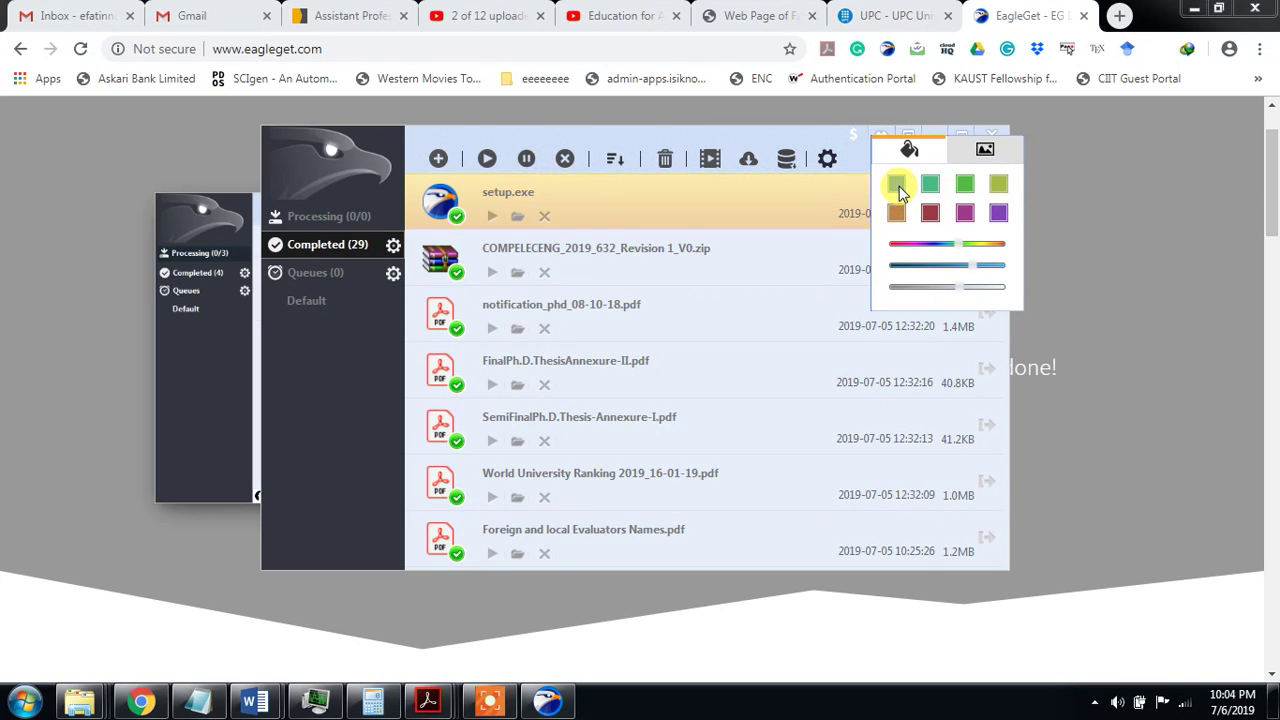
{"action": "left_click", "coordinate": [930, 185]}
{"action": "left_click", "coordinate": [996, 184]}
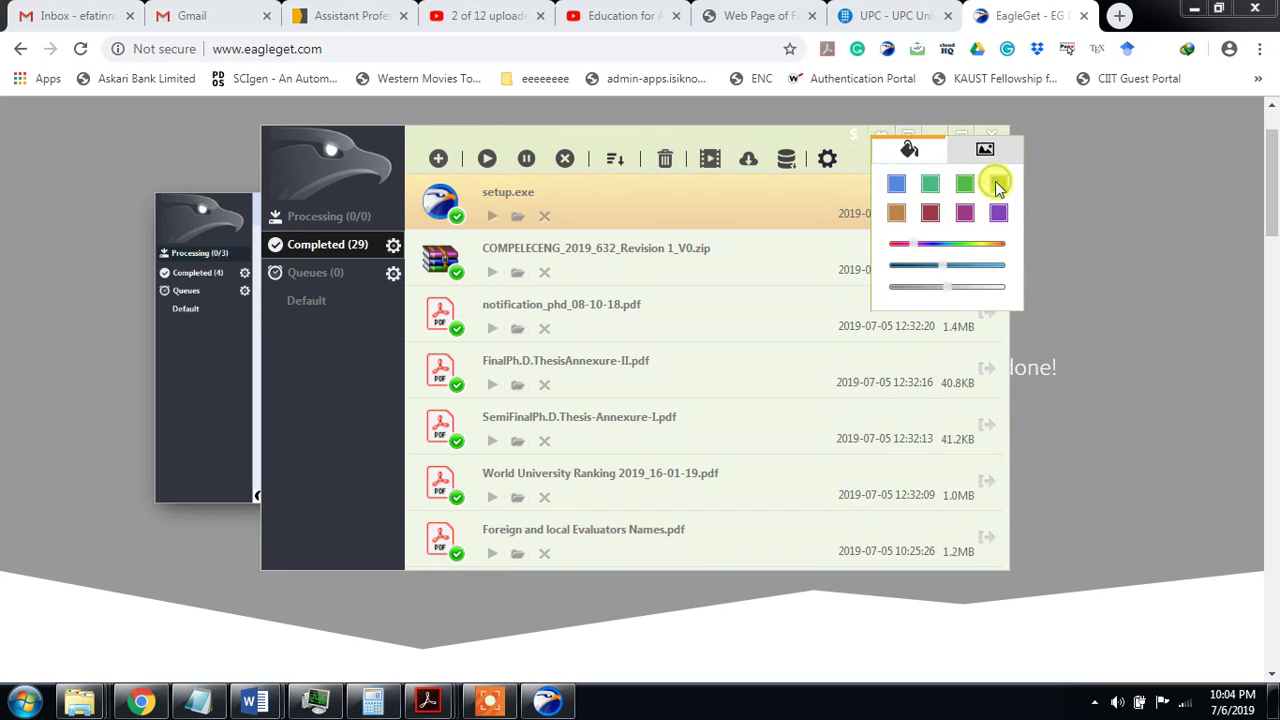
{"action": "left_click", "coordinate": [930, 214]}
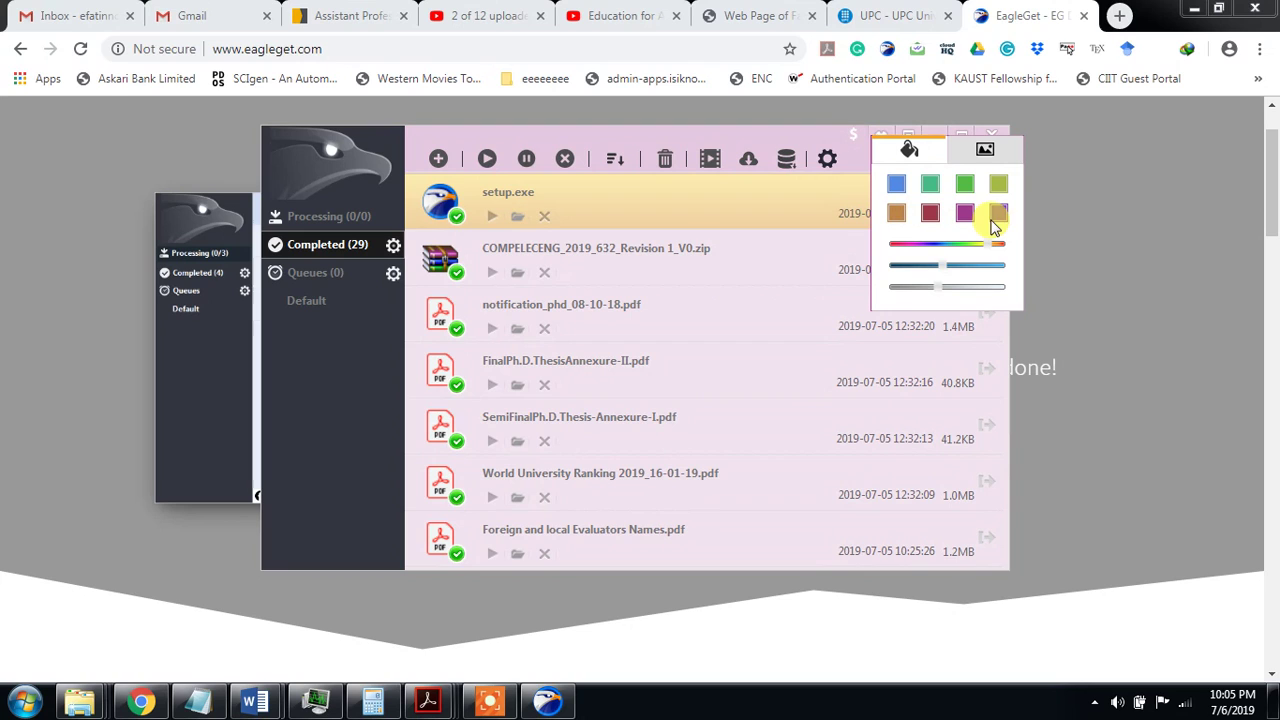
{"action": "left_click", "coordinate": [996, 214]}
Step: Tune the theme colour to a light pink by adjusting hue, saturation and brightness, and reapply the blue preset
{"action": "mouse_move", "coordinate": [985, 244]}
{"action": "left_mouse_down"}
{"action": "mouse_move", "coordinate": [889, 252]}
{"action": "mouse_move", "coordinate": [1003, 252]}
{"action": "left_mouse_up"}
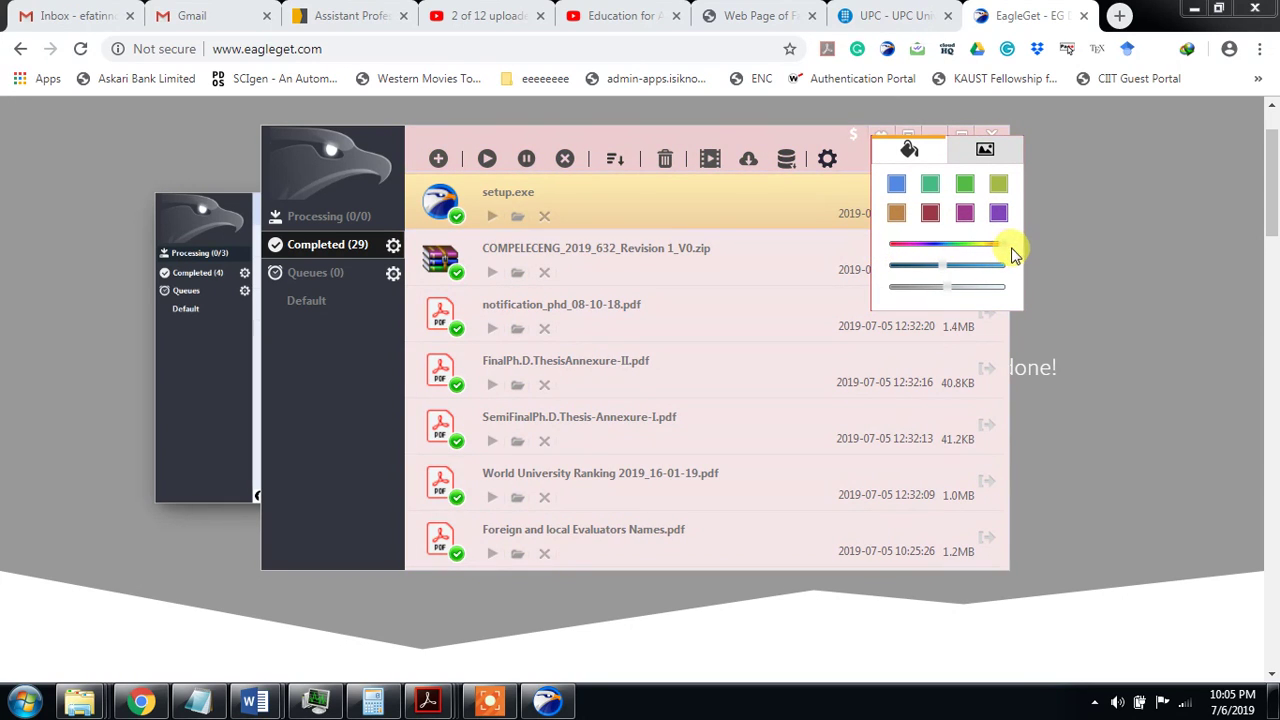
{"action": "left_click", "coordinate": [984, 265]}
{"action": "left_click_drag", "start_coordinate": [905, 280], "coordinate": [988, 271]}
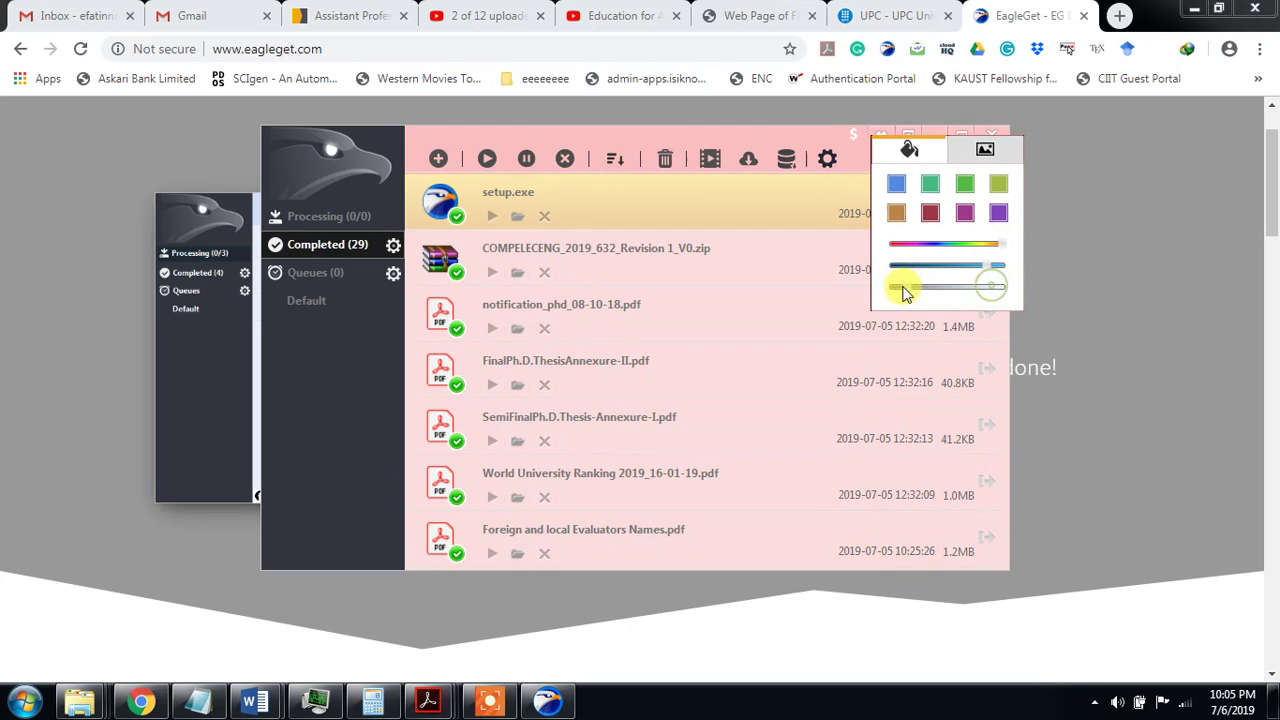
{"action": "left_click_drag", "start_coordinate": [903, 291], "coordinate": [980, 286]}
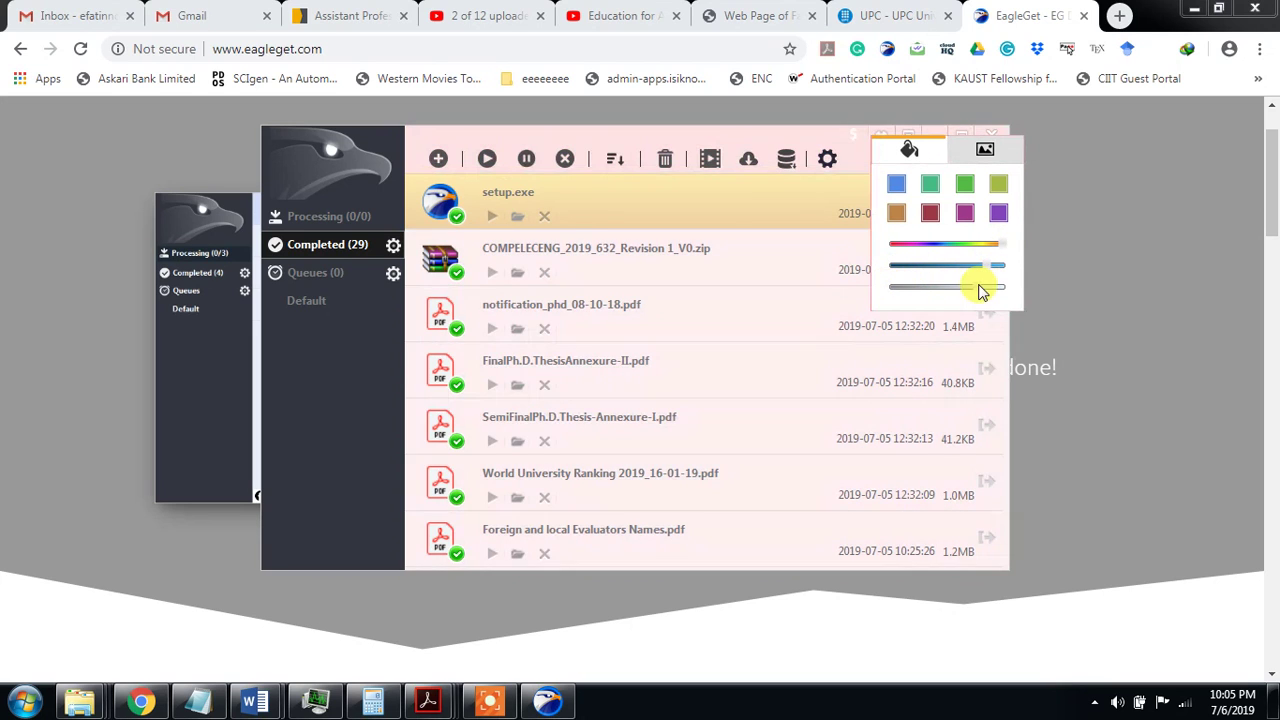
{"action": "left_click", "coordinate": [897, 188]}
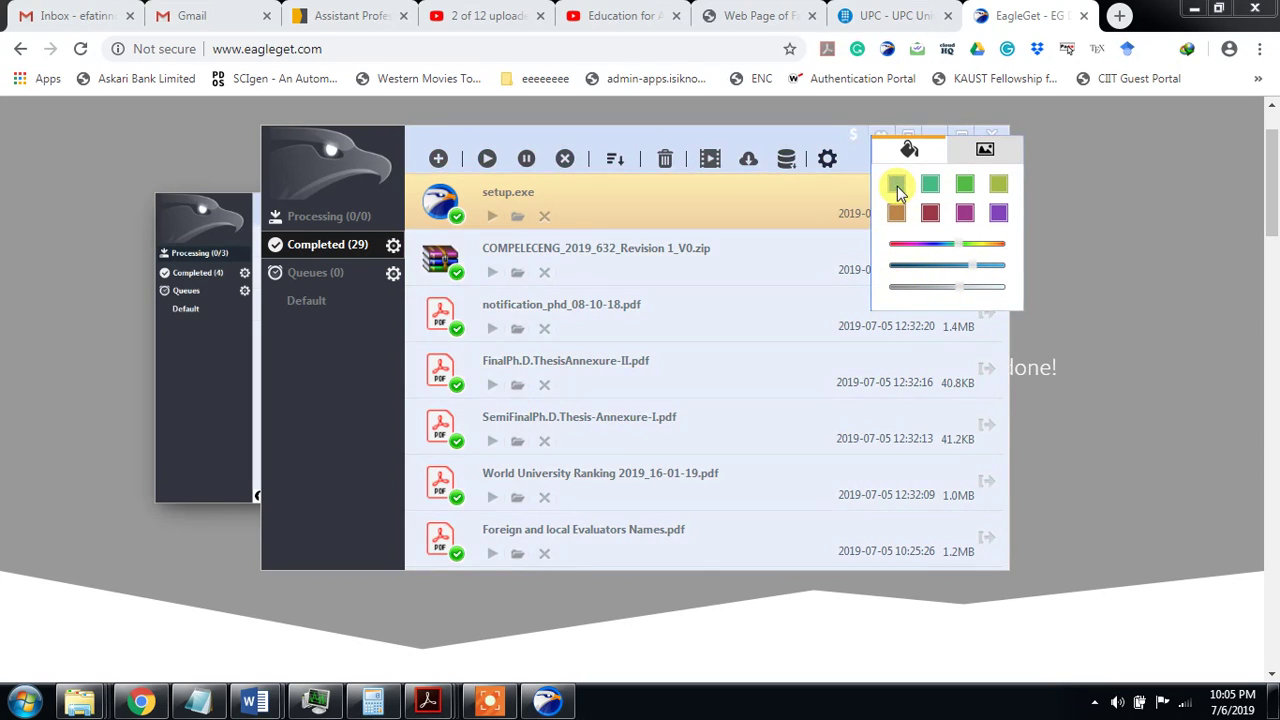
Step: Preview the eight built-in picture skins one after another, ending with the pink bird skin
{"action": "left_click", "coordinate": [990, 153]}
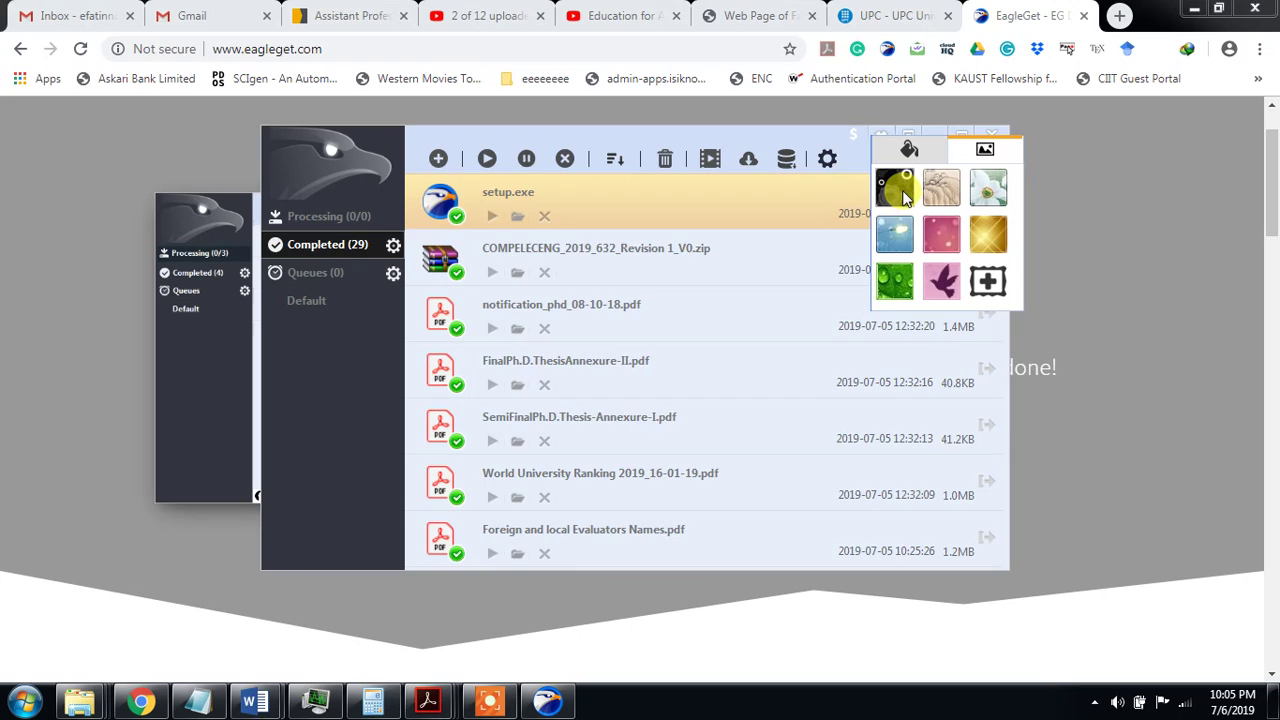
{"action": "left_click", "coordinate": [903, 195]}
{"action": "left_click", "coordinate": [949, 205]}
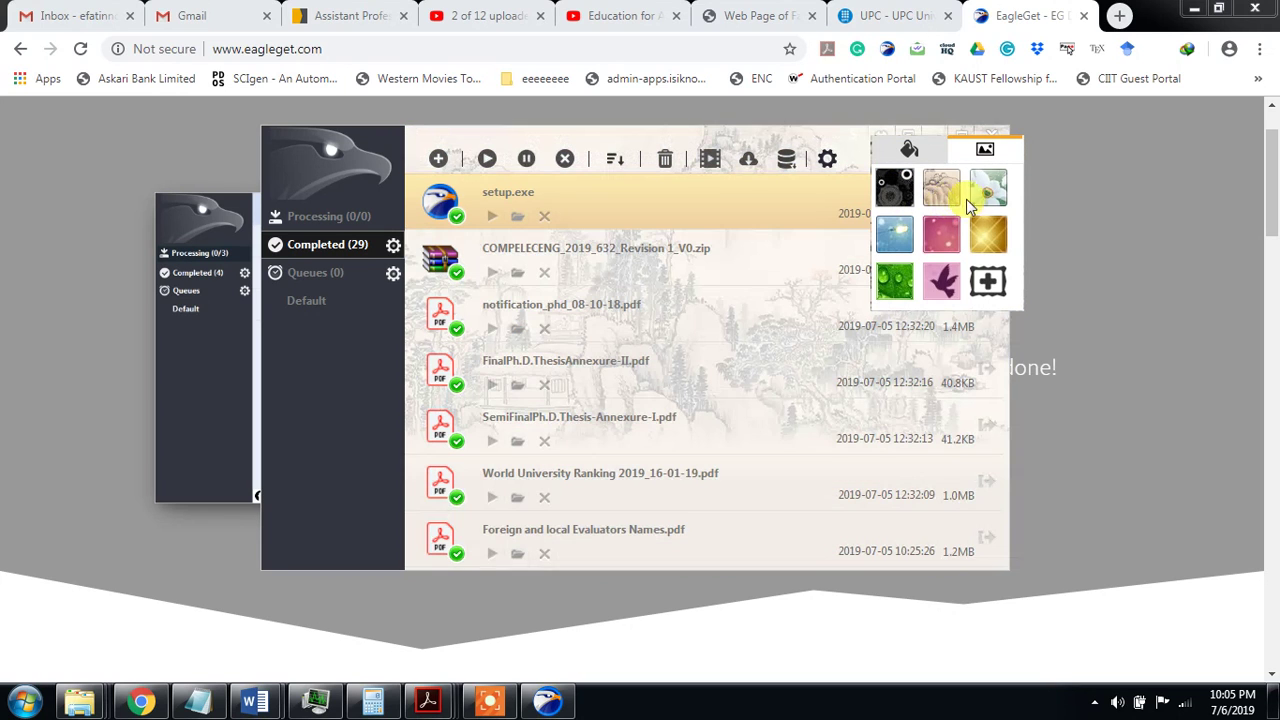
{"action": "left_click", "coordinate": [988, 205]}
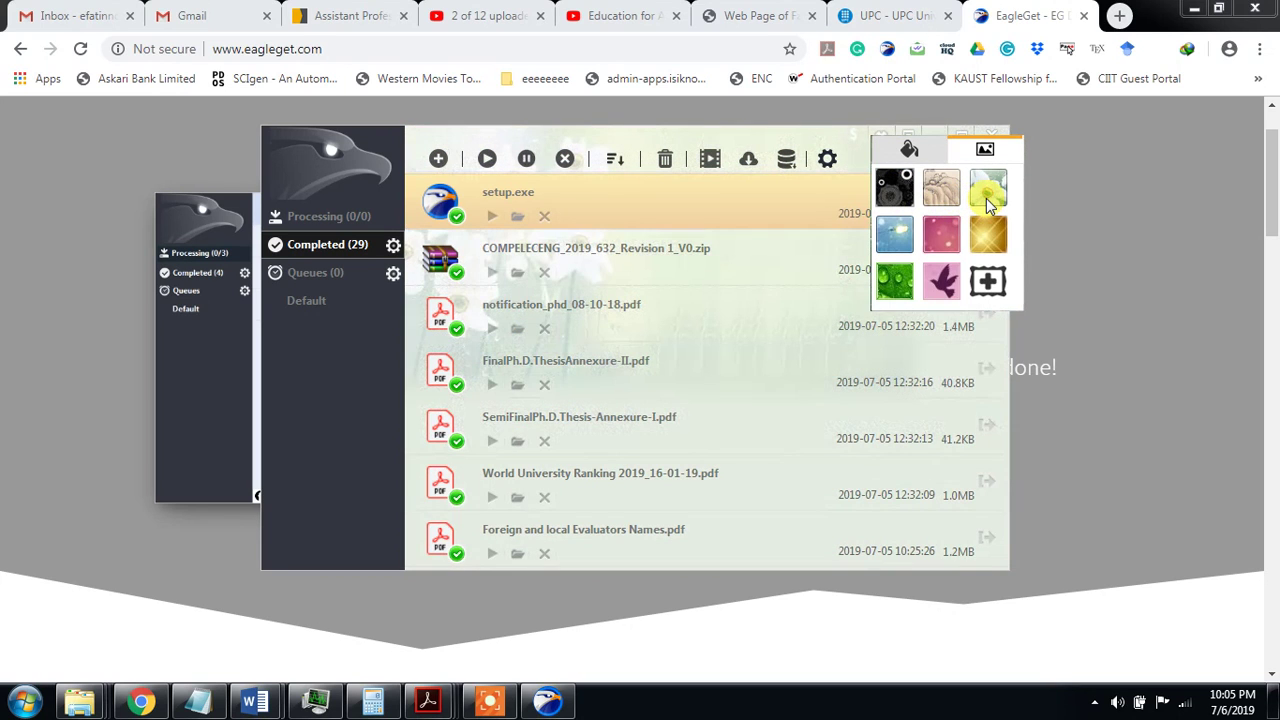
{"action": "left_click", "coordinate": [905, 240]}
{"action": "left_click", "coordinate": [943, 248]}
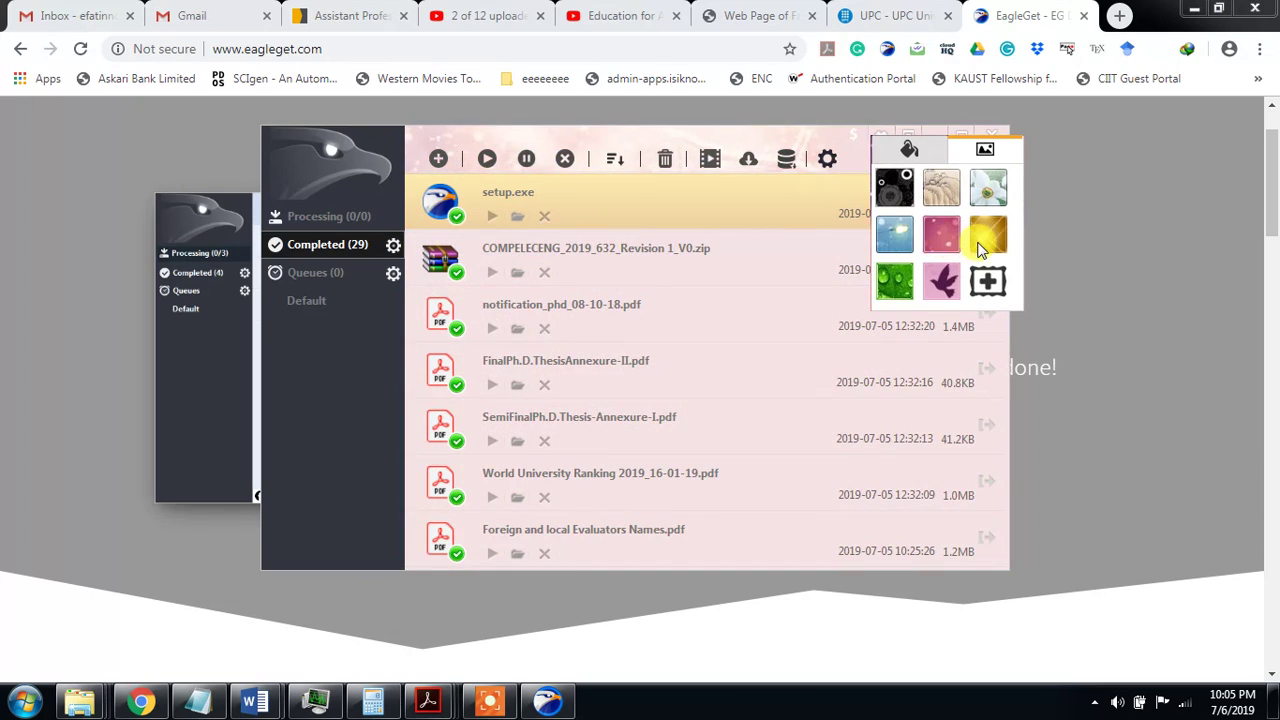
{"action": "left_click", "coordinate": [987, 240]}
{"action": "left_click", "coordinate": [897, 283]}
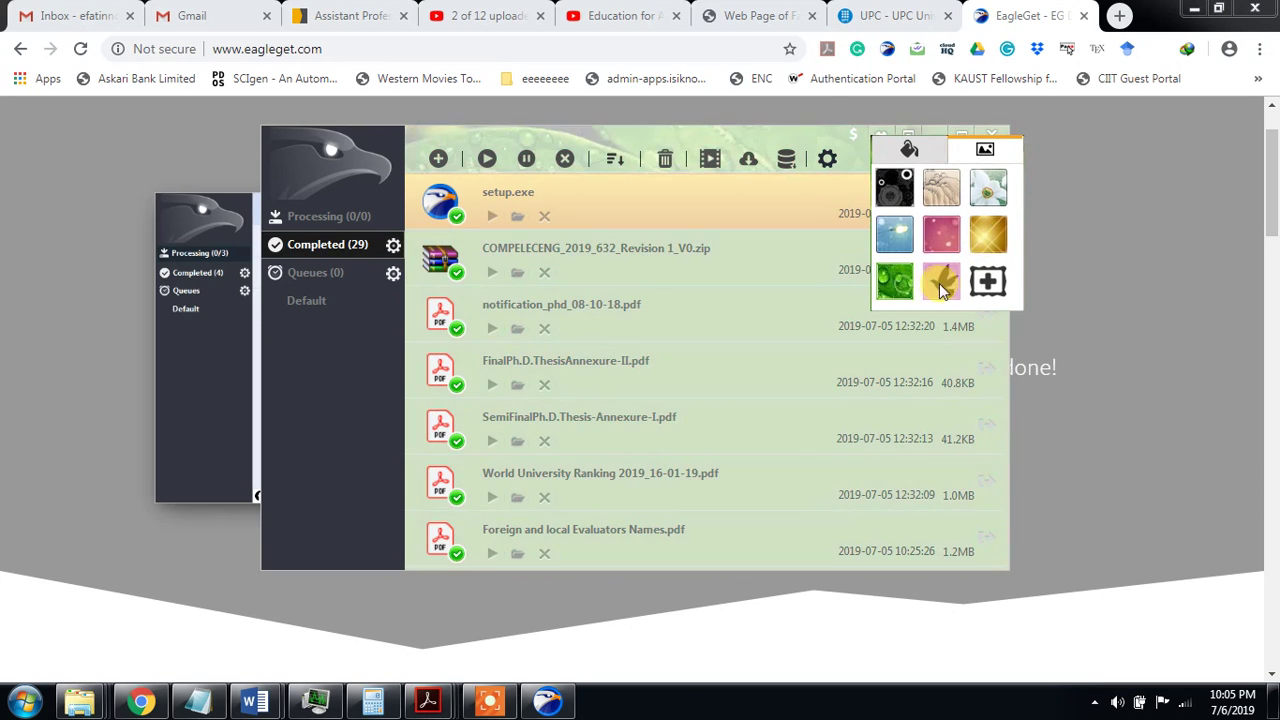
{"action": "left_click", "coordinate": [945, 288]}
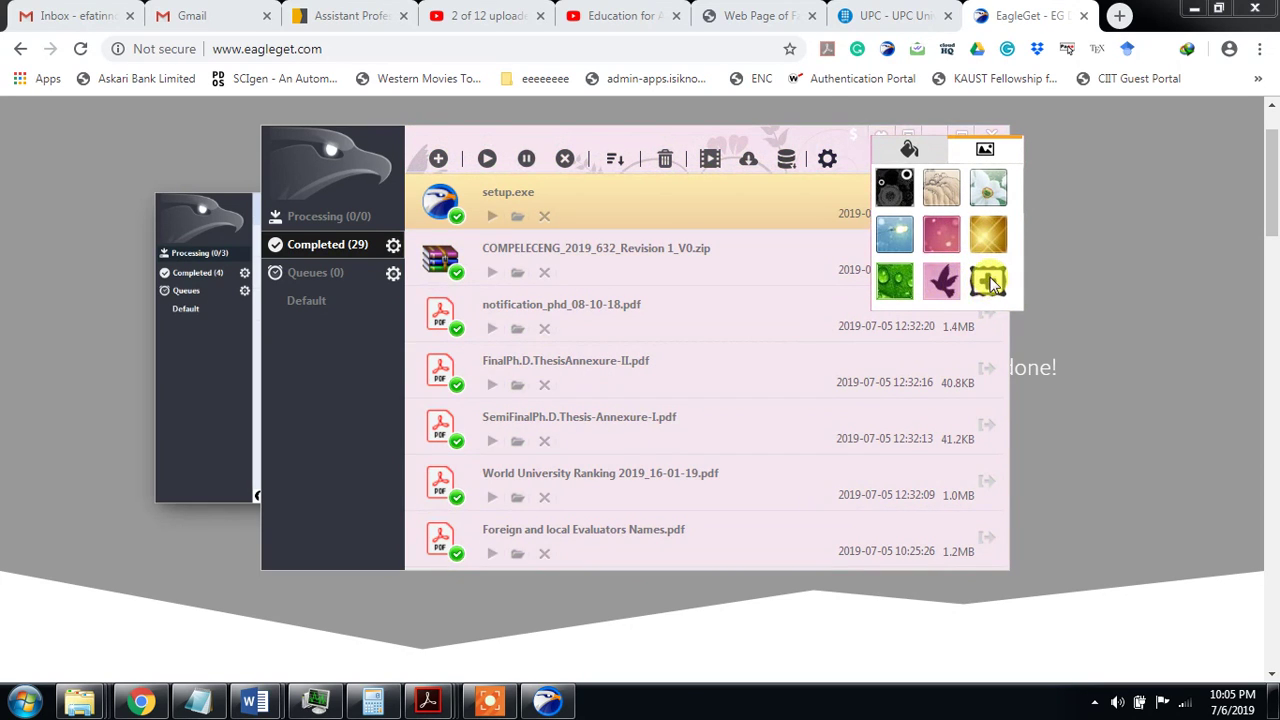
Step: Examine the custom skin image chooser, cancelling it without picking a file, and look over the program's options menu
{"action": "left_click", "coordinate": [986, 281]}
{"action": "left_click", "coordinate": [764, 490]}
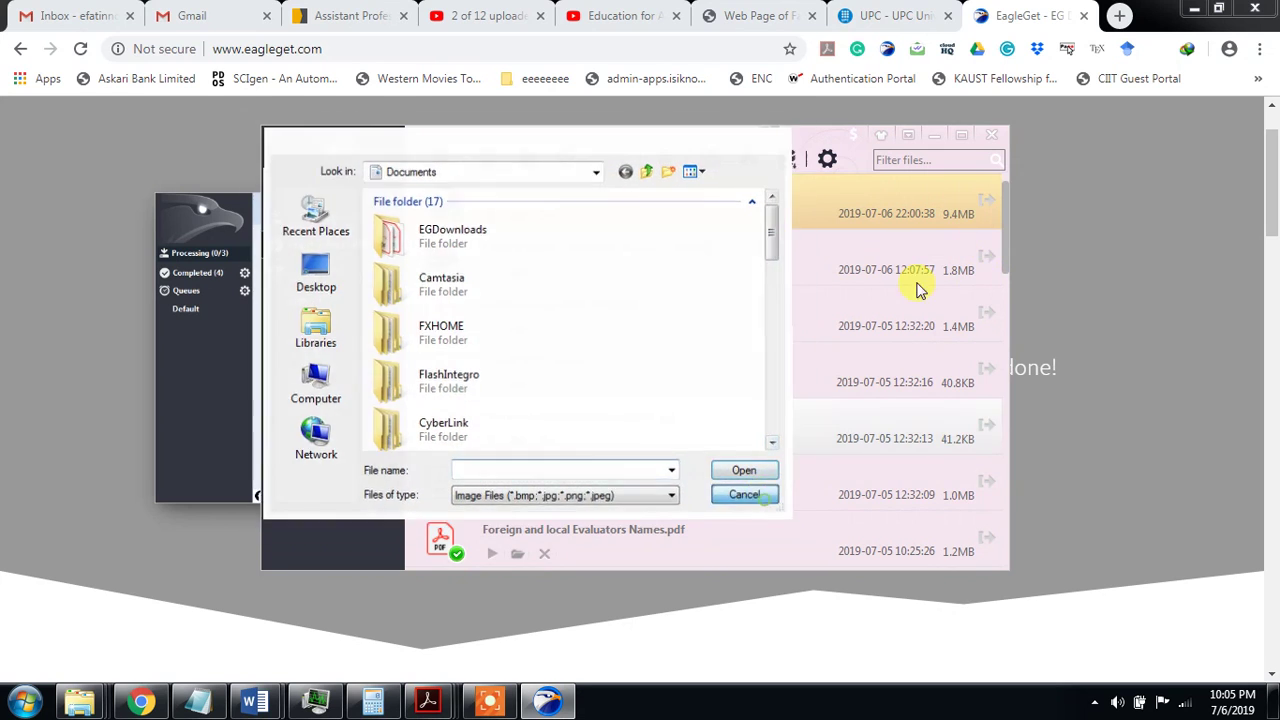
{"action": "left_click", "coordinate": [908, 135]}
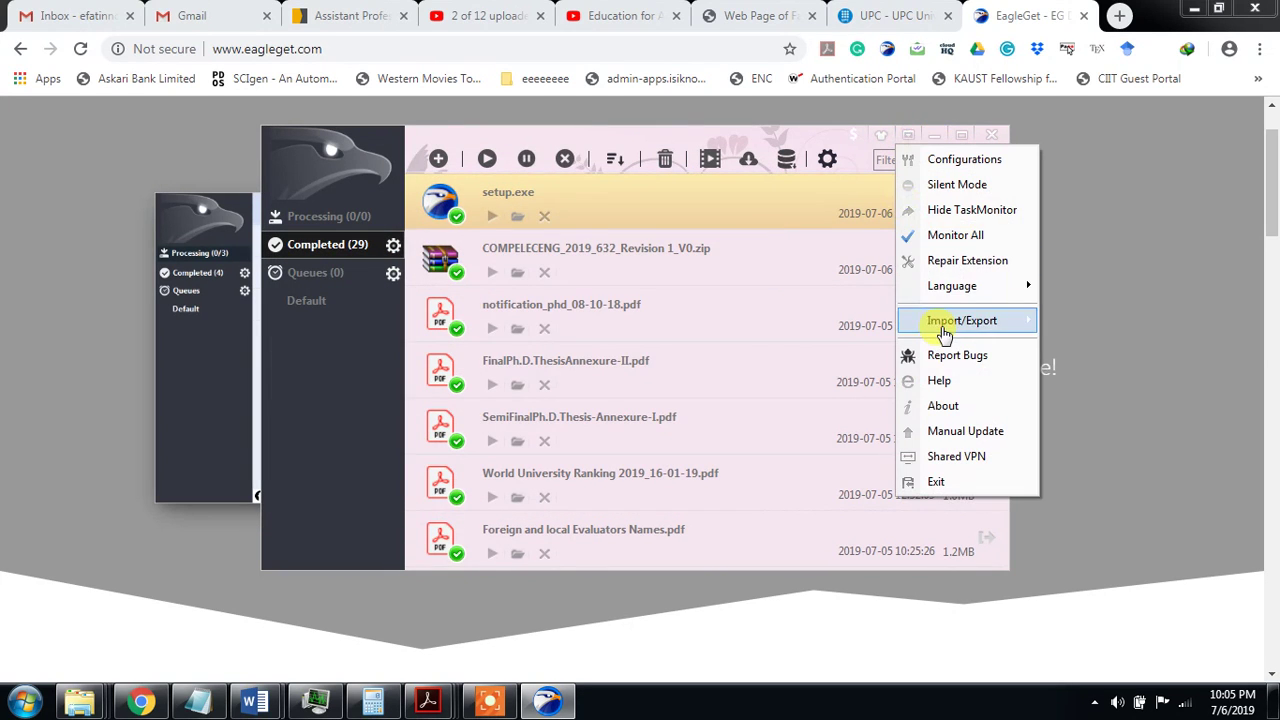
{"action": "left_click", "coordinate": [908, 137]}
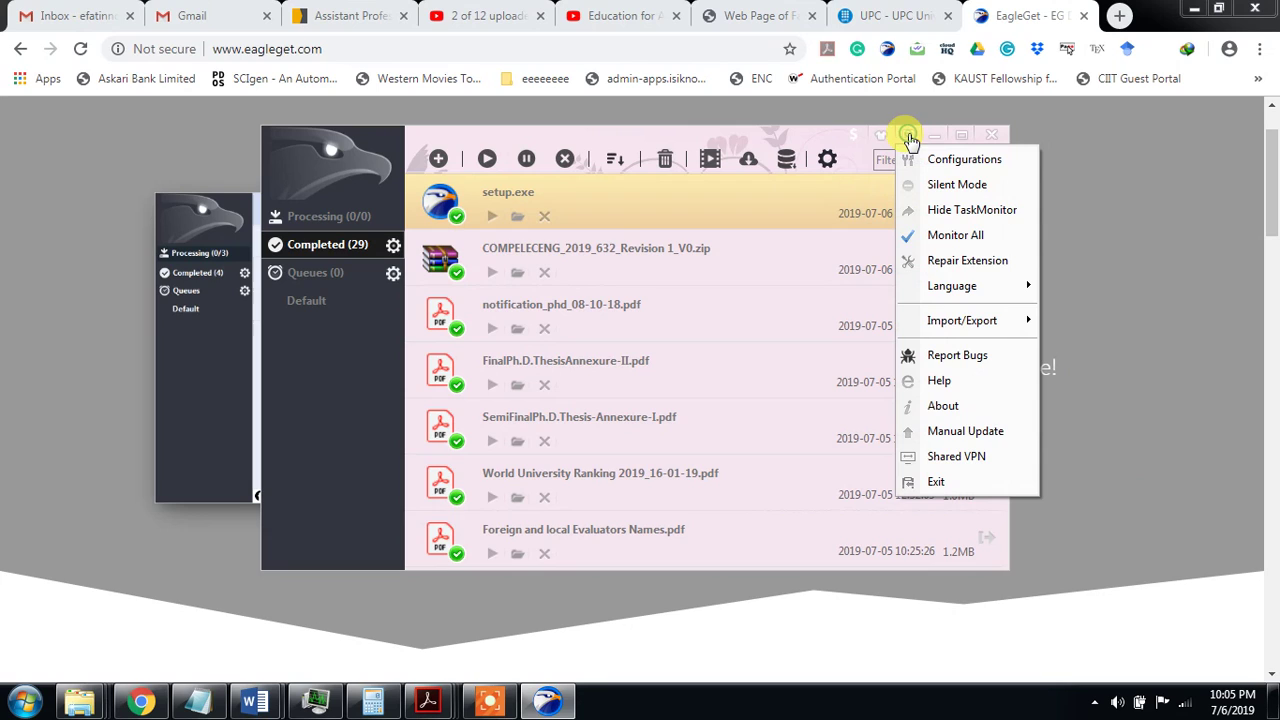
Step: Compare the blue theme colour with the green leaf and pink picture skins, and apply the green leaf skin
{"action": "left_click", "coordinate": [886, 140]}
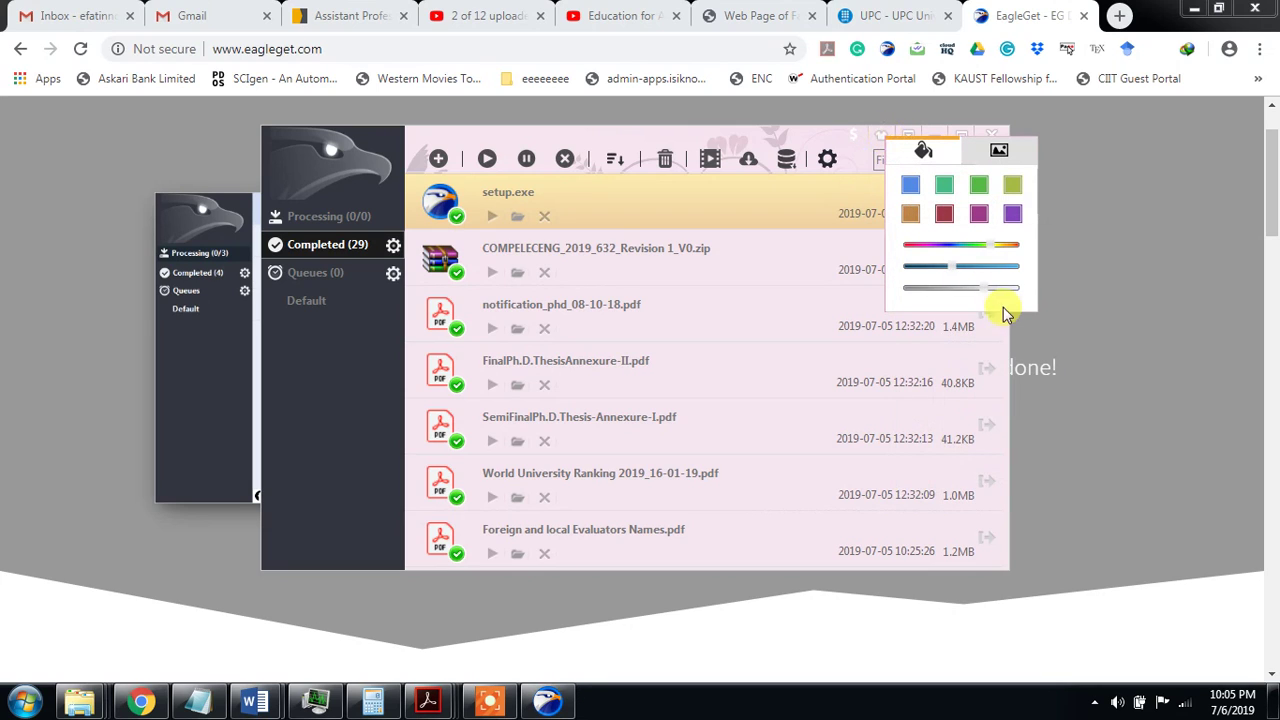
{"action": "left_click", "coordinate": [911, 187]}
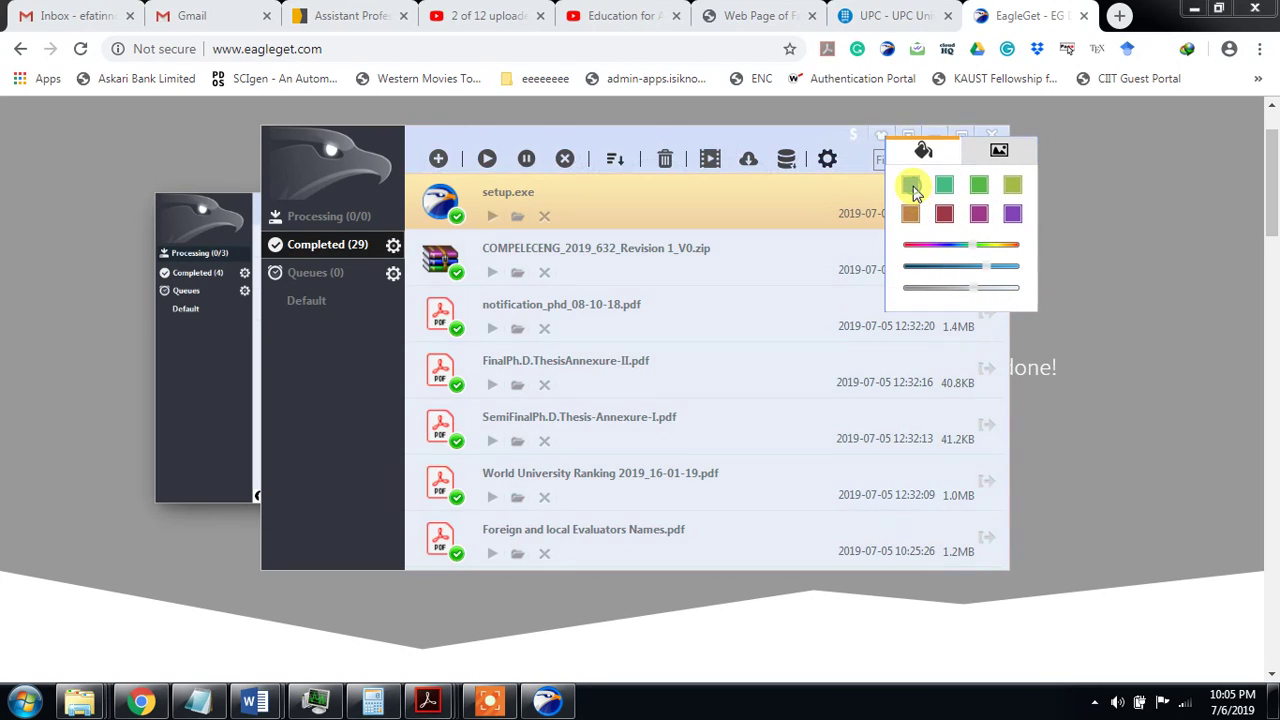
{"action": "left_click", "coordinate": [998, 155]}
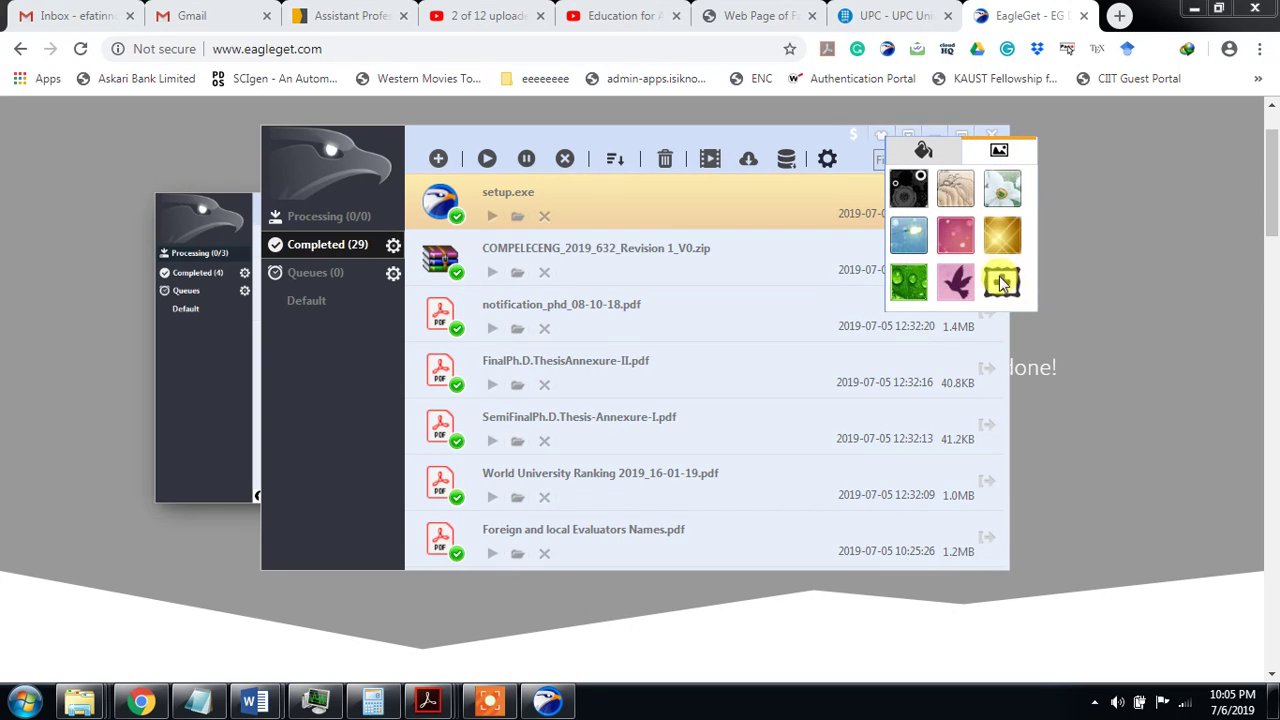
{"action": "left_click", "coordinate": [918, 281]}
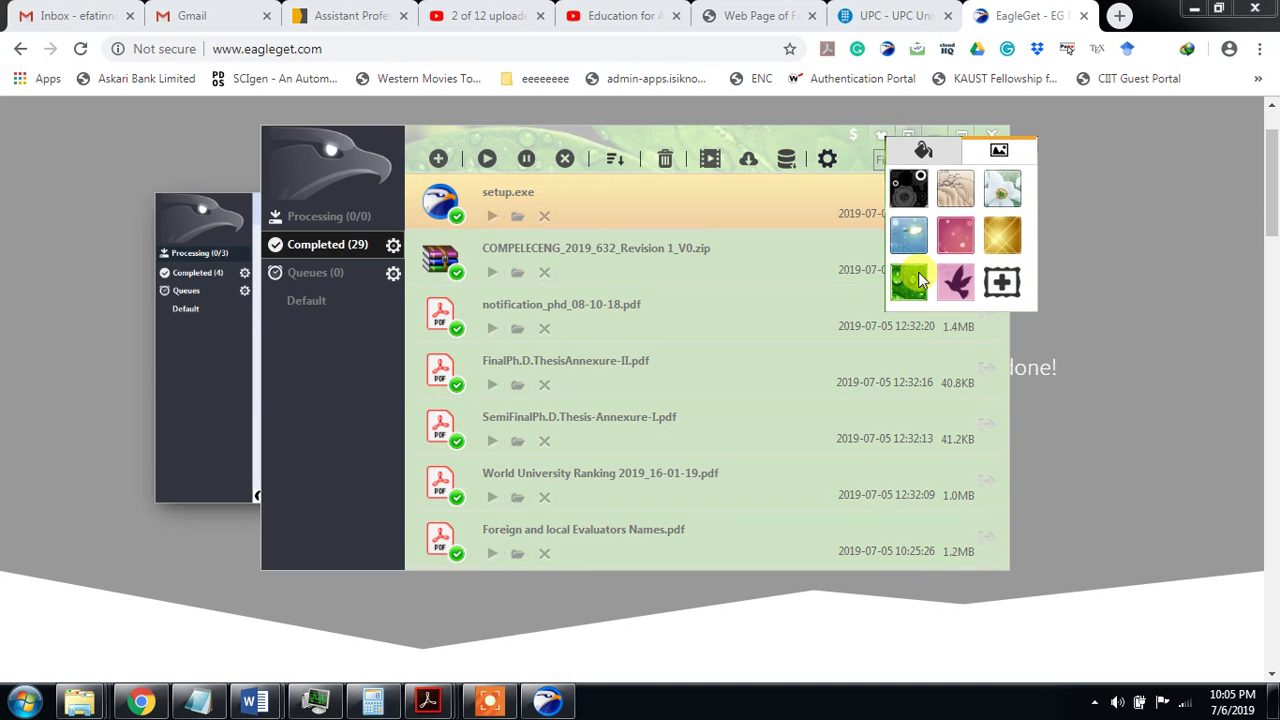
{"action": "left_click", "coordinate": [954, 236]}
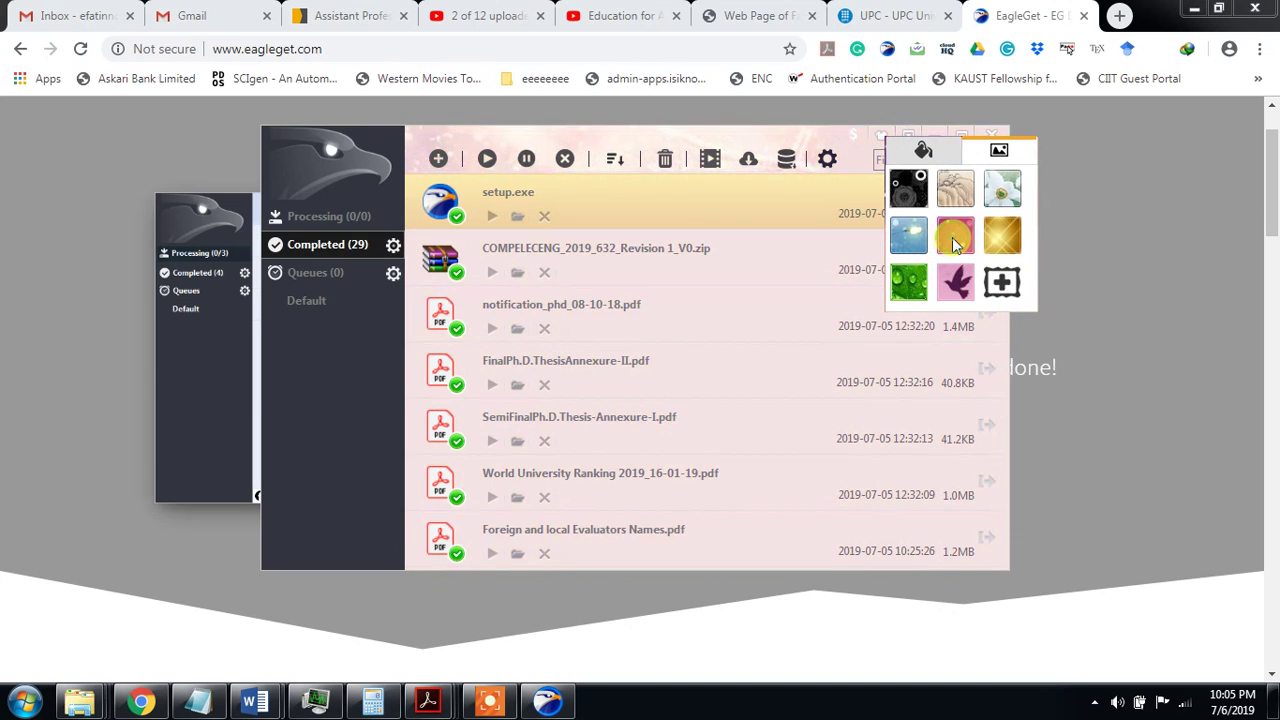
{"action": "left_click", "coordinate": [918, 286]}
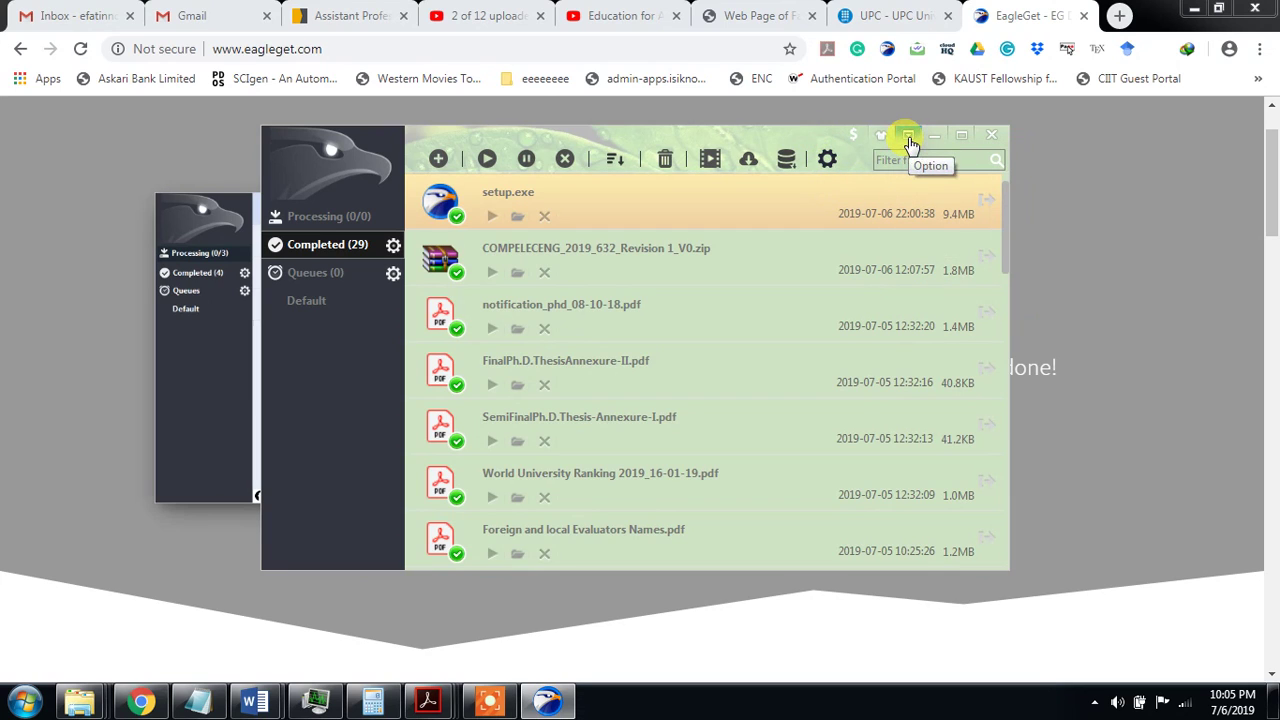
Step: Look over the language and import/export choices in the options menu, close it, and activate the file filter
{"action": "left_click", "coordinate": [908, 140]}
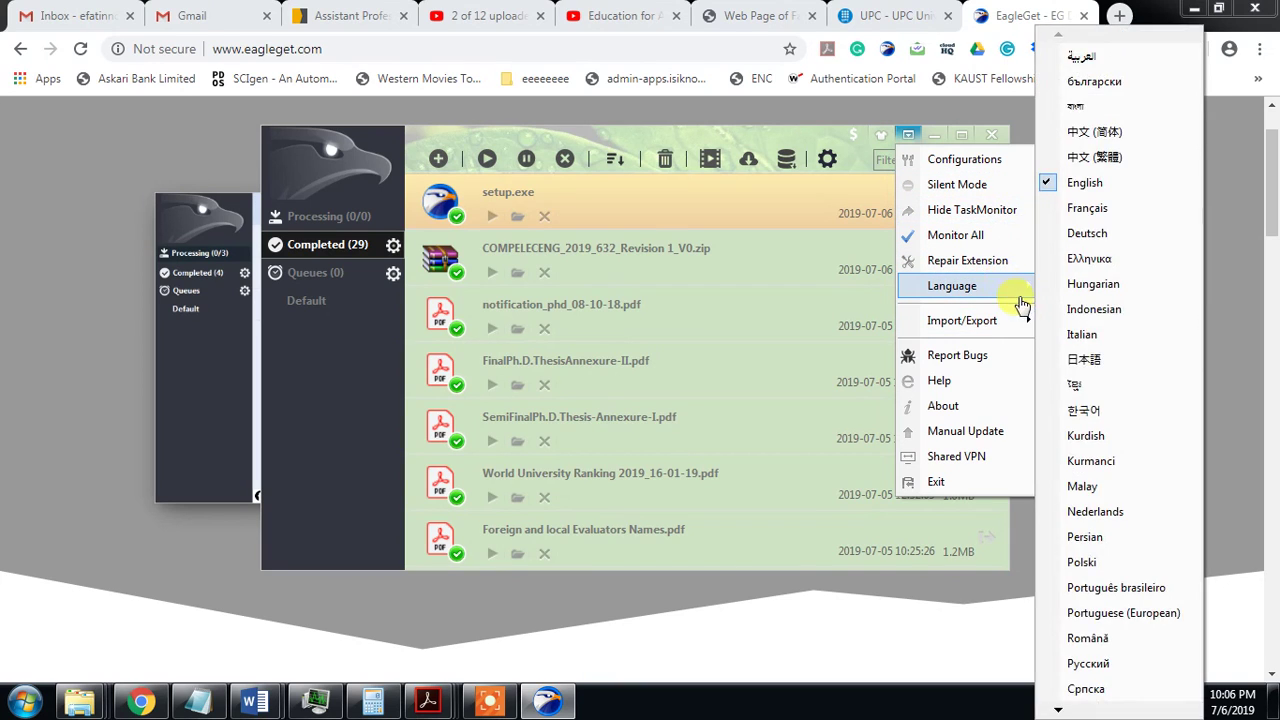
{"action": "mouse_move", "coordinate": [1012, 327]}
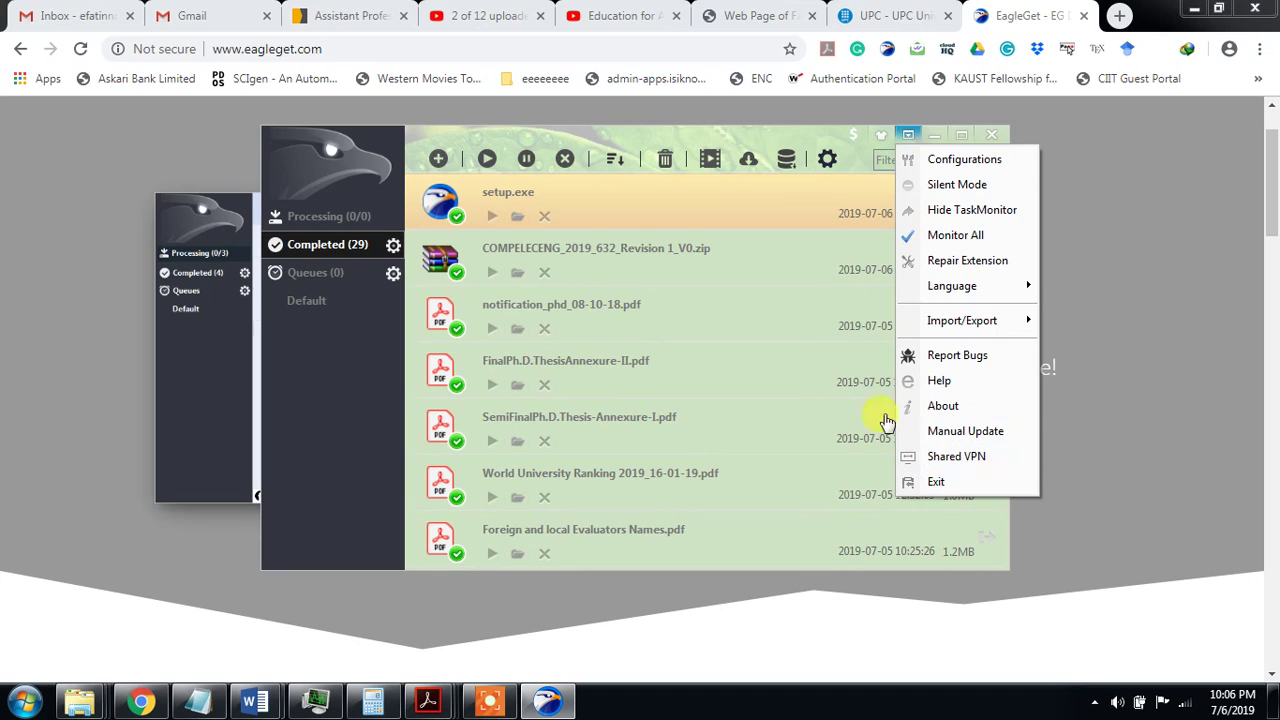
{"action": "left_click", "coordinate": [830, 156]}
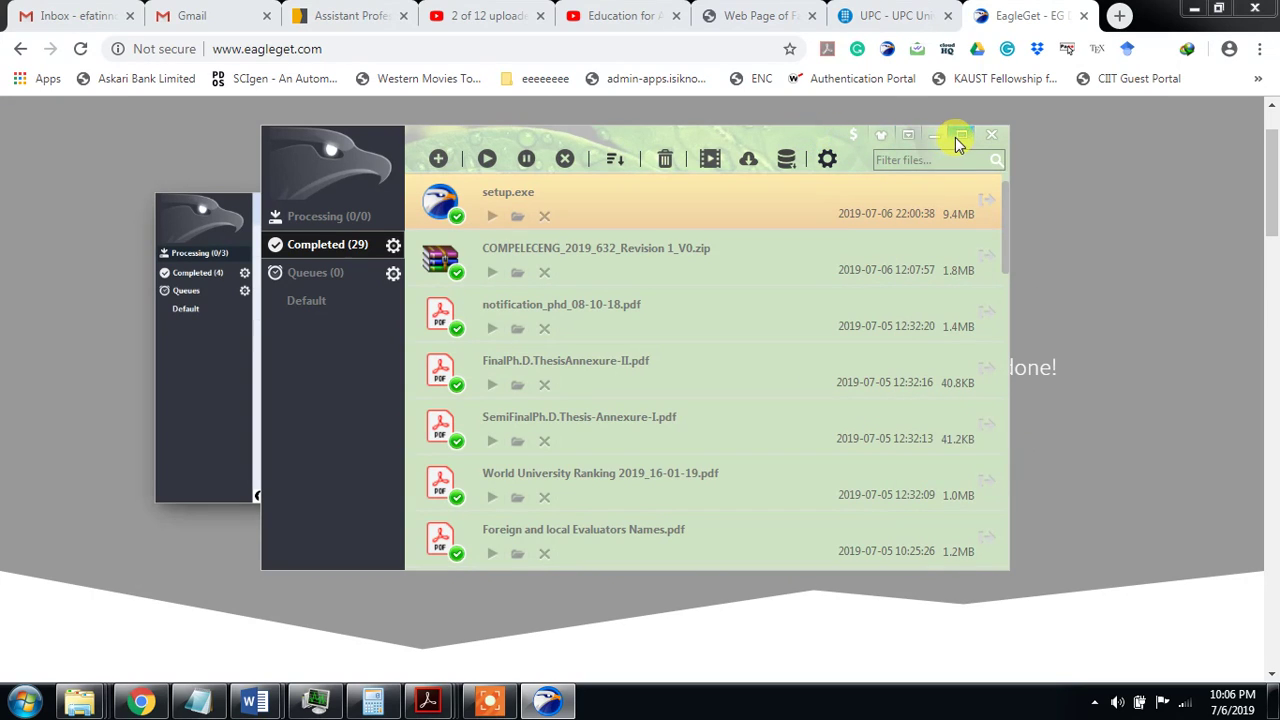
{"action": "left_click", "coordinate": [928, 160]}
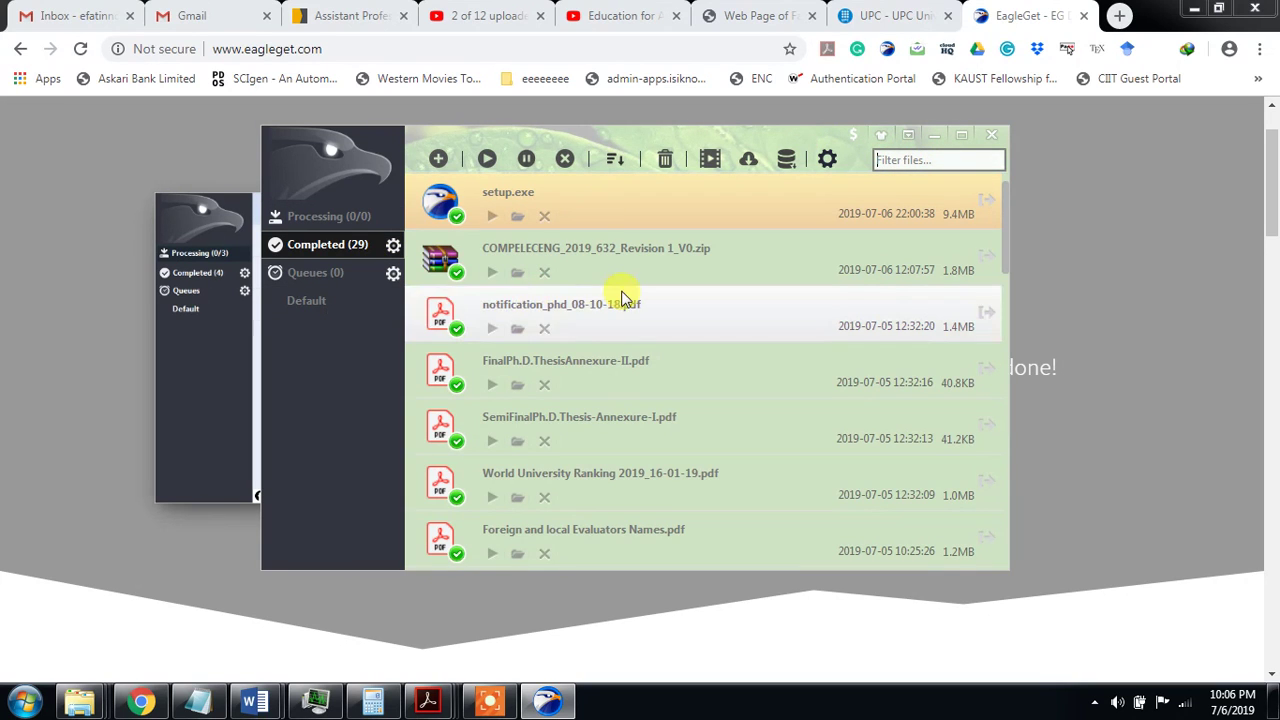
Step: Shift the download manager window slightly, view the Processing list, and return to the Completed list
{"action": "mouse_move", "coordinate": [394, 171]}
{"action": "left_mouse_down"}
{"action": "mouse_move", "coordinate": [411, 226]}
{"action": "mouse_move", "coordinate": [405, 181]}
{"action": "left_mouse_up"}
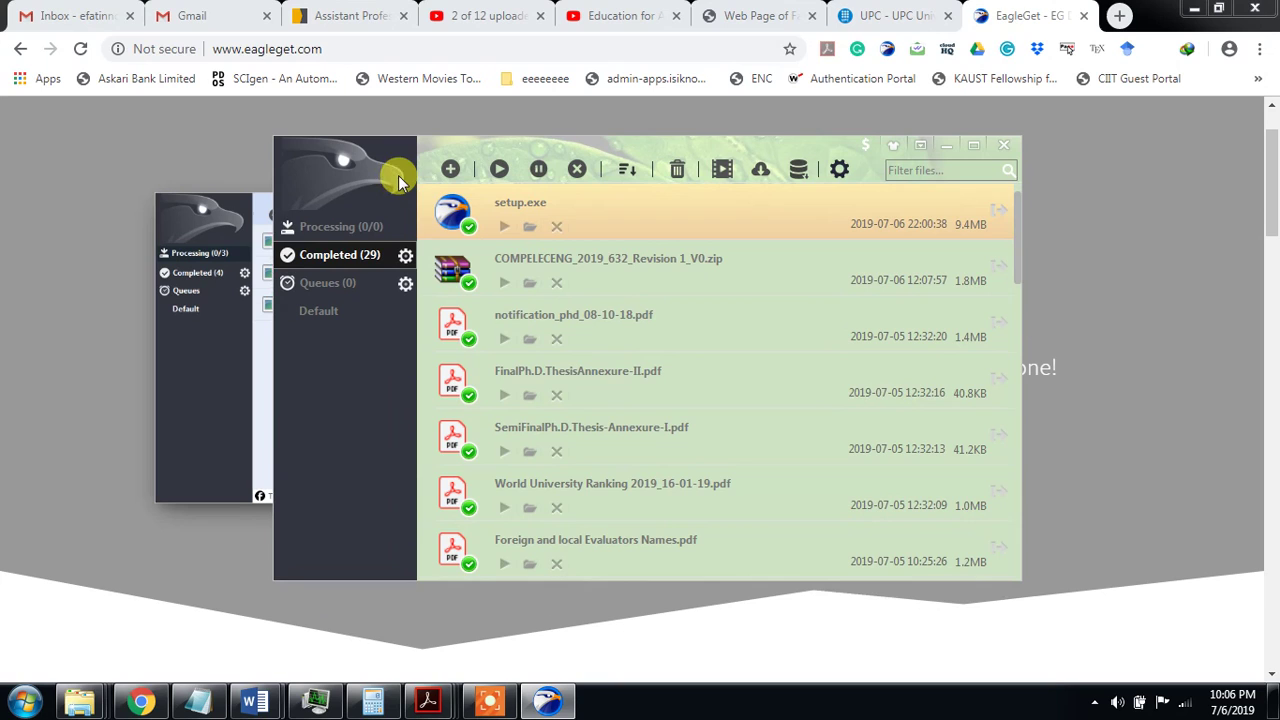
{"action": "left_click", "coordinate": [385, 228]}
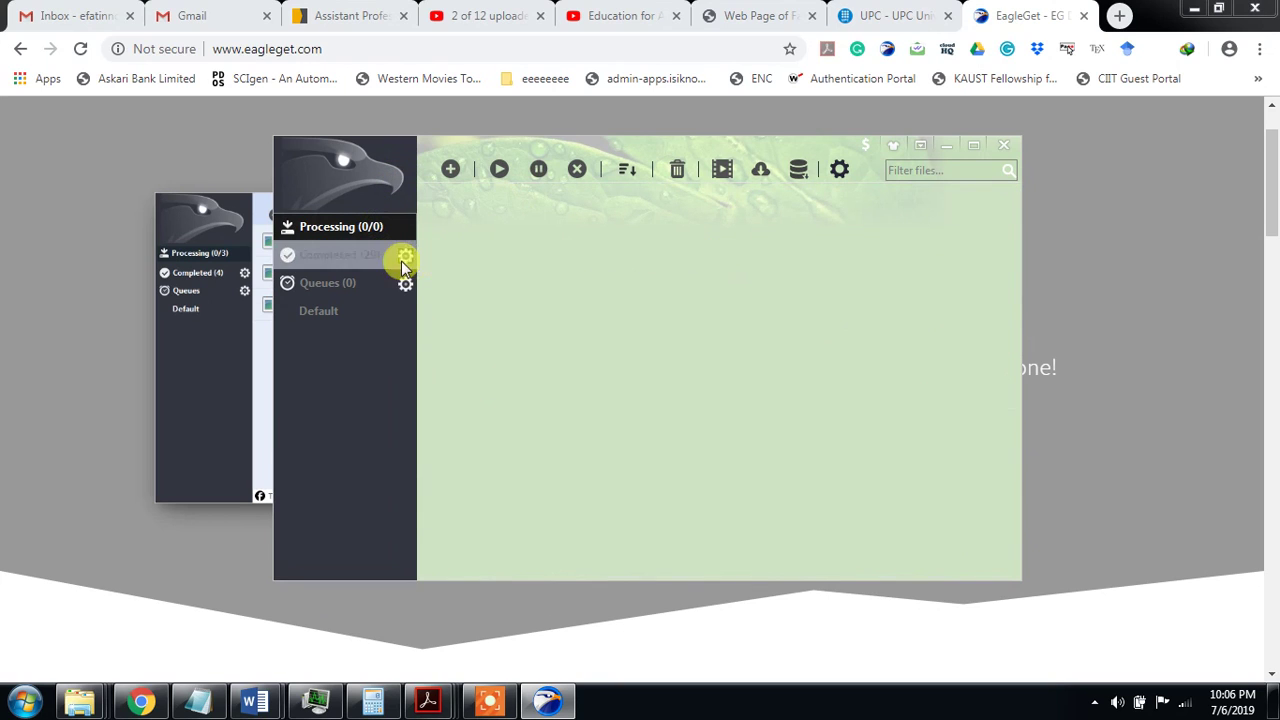
{"action": "left_click", "coordinate": [392, 256]}
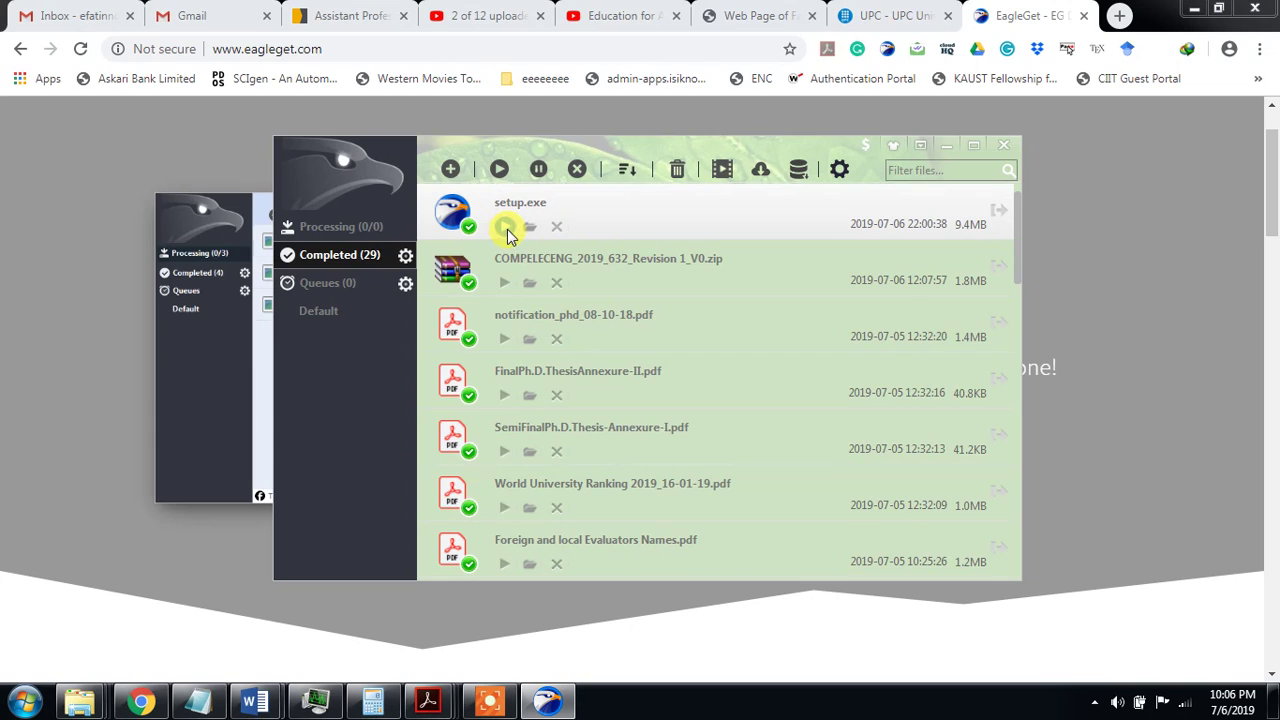
Step: Try to launch the completed setup.exe download, view the file in its EGDownloads folder, and close the folder window
{"action": "left_click", "coordinate": [506, 228]}
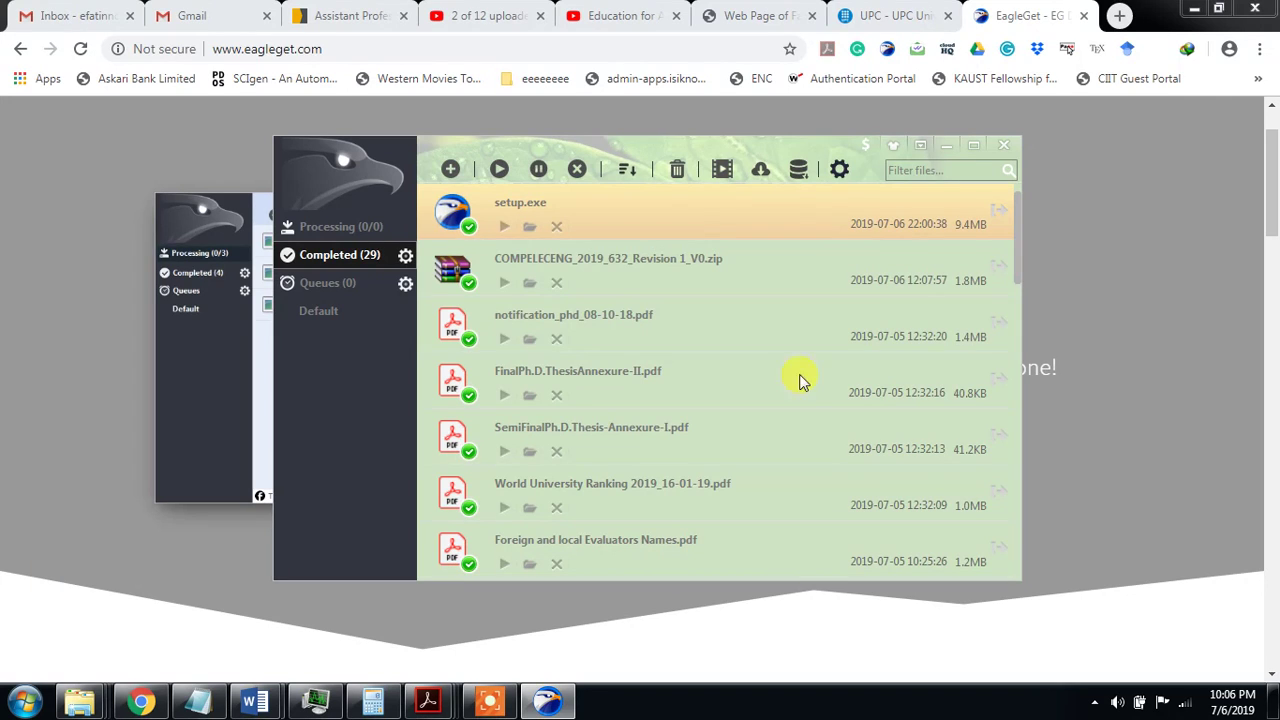
{"action": "left_click", "coordinate": [529, 227]}
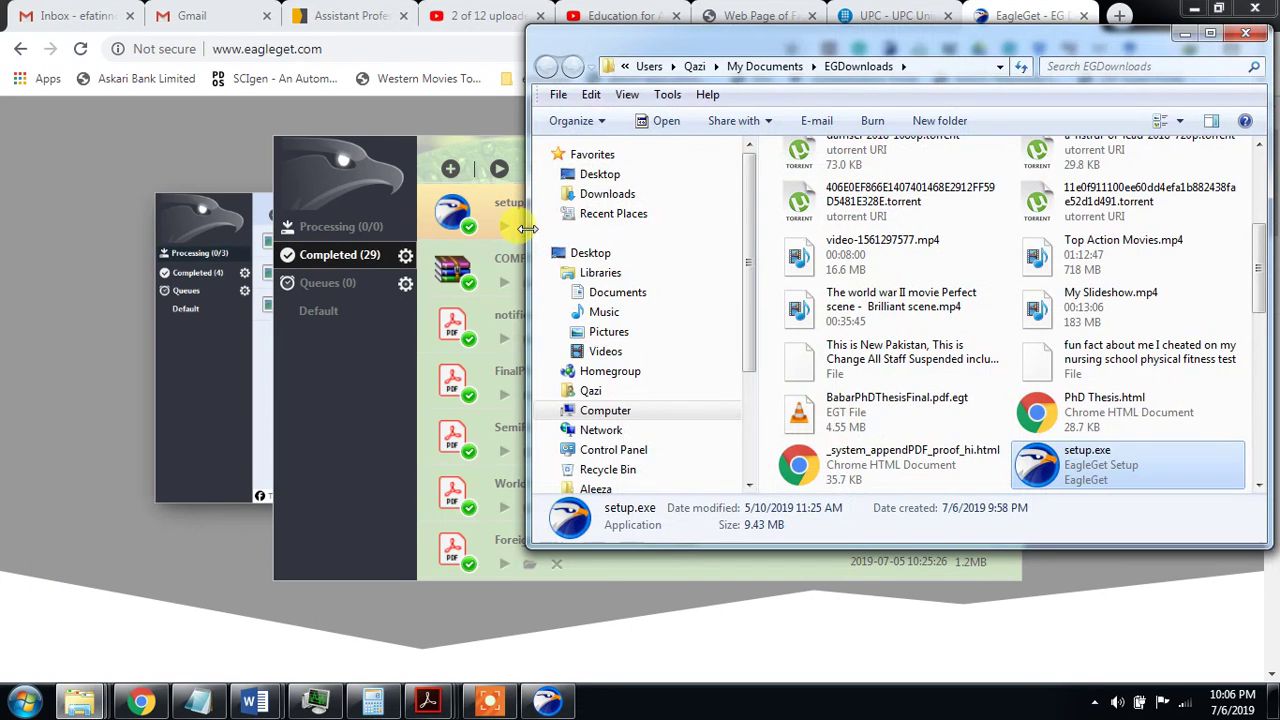
{"action": "left_click", "coordinate": [1245, 33]}
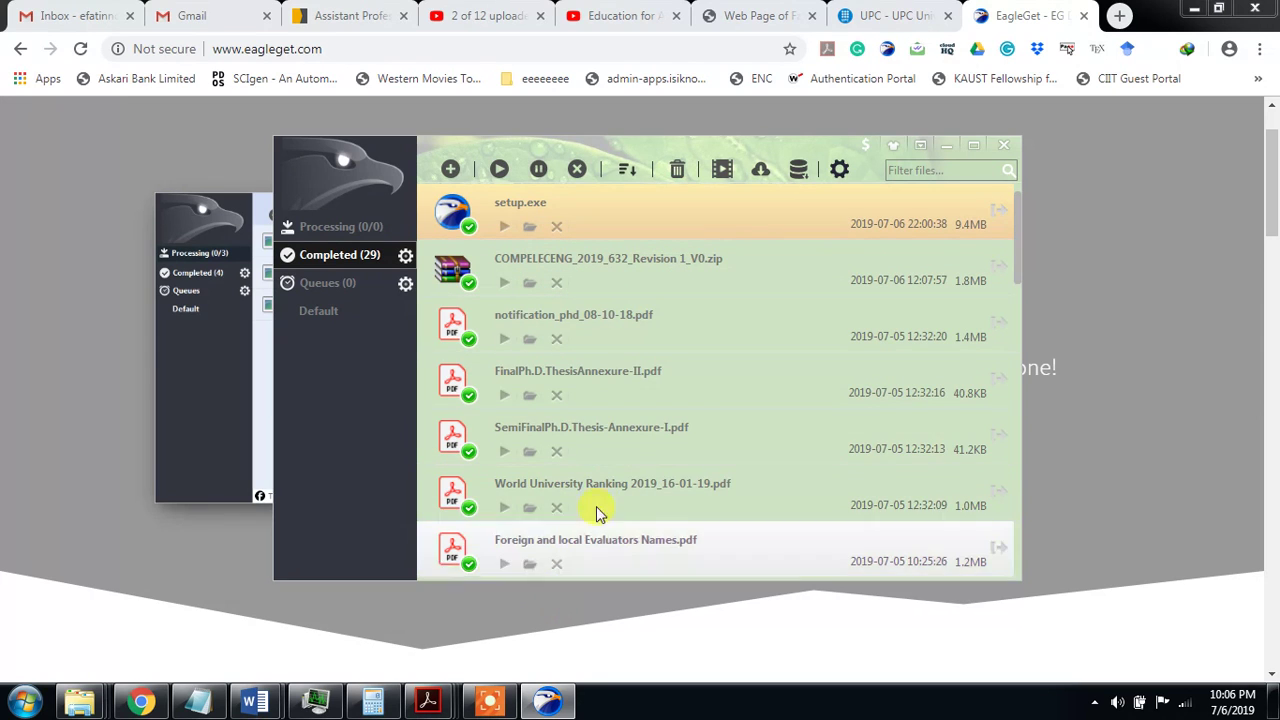
{"action": "left_click", "coordinate": [490, 700]}
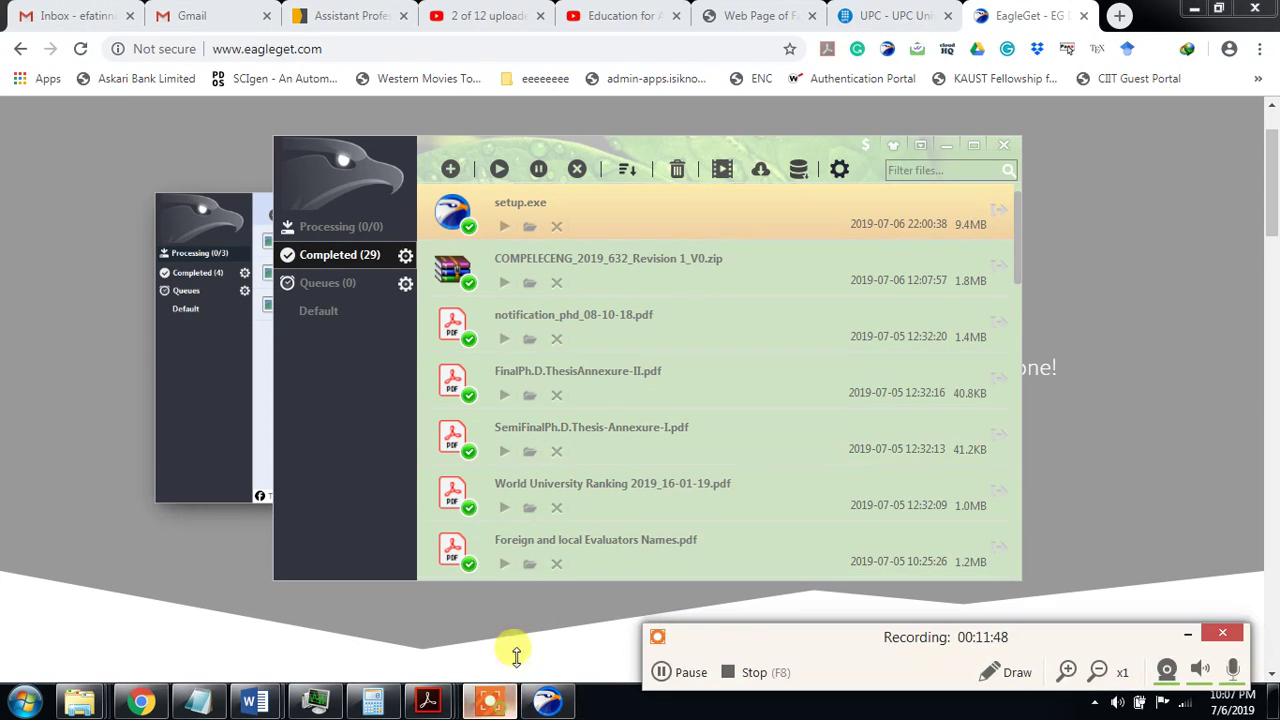